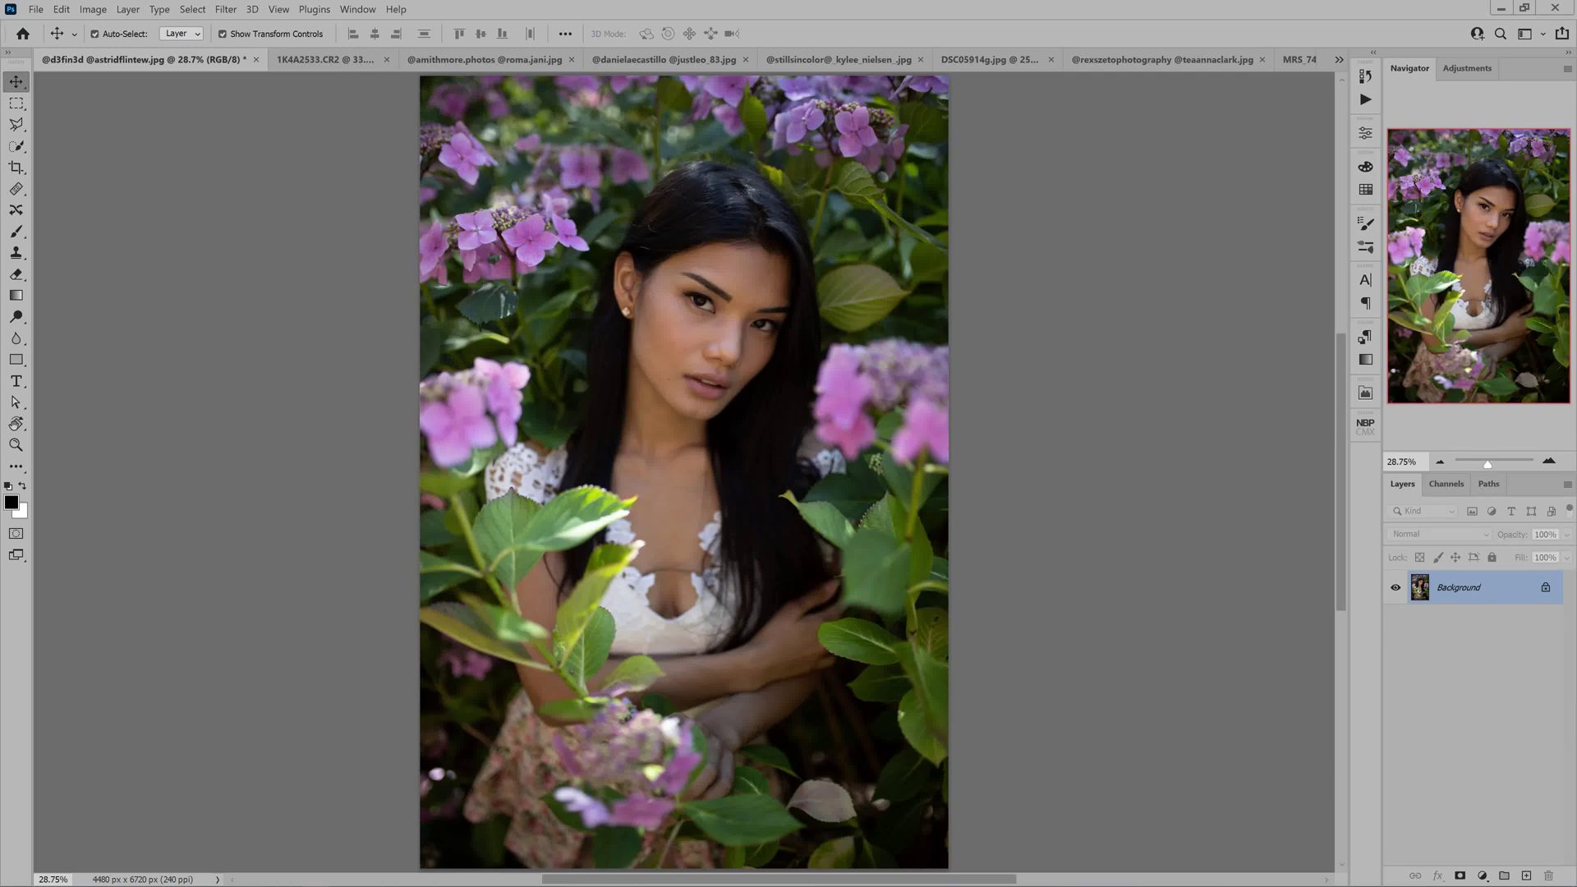
Fit the portrait on screen and duplicate the Background layer.
{"action": "scroll", "coordinate": [675, 341], "scroll_direction": "up", "scroll_amount": 3}
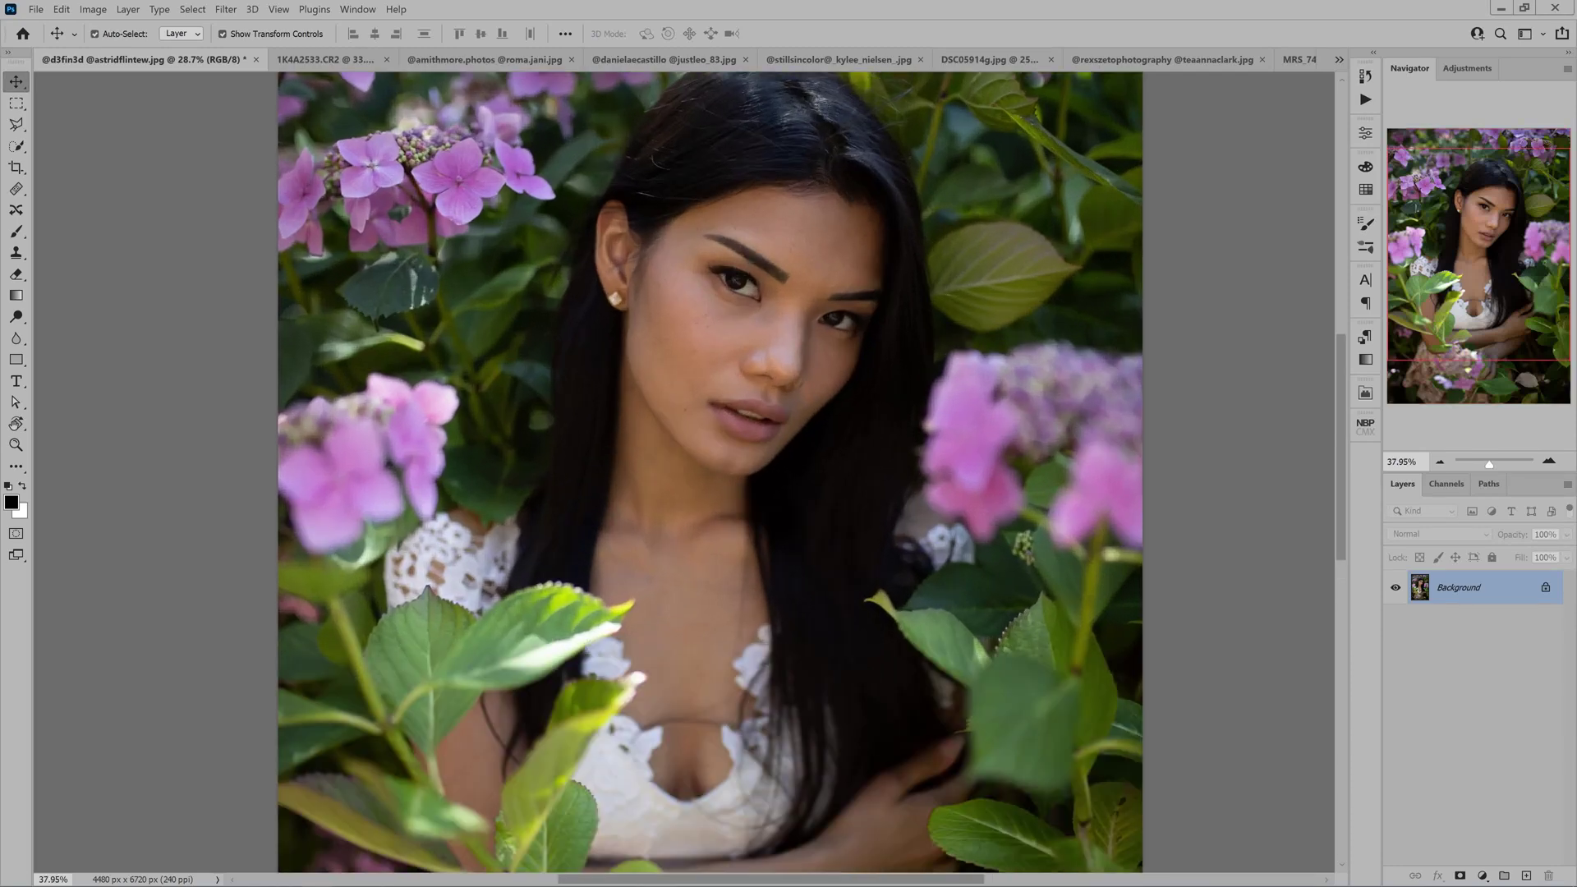
{"action": "scroll", "coordinate": [675, 342], "scroll_direction": "up", "scroll_amount": 3}
{"action": "scroll", "coordinate": [675, 341], "scroll_direction": "up", "scroll_amount": 3}
{"action": "scroll", "coordinate": [675, 341], "scroll_direction": "up", "scroll_amount": 2}
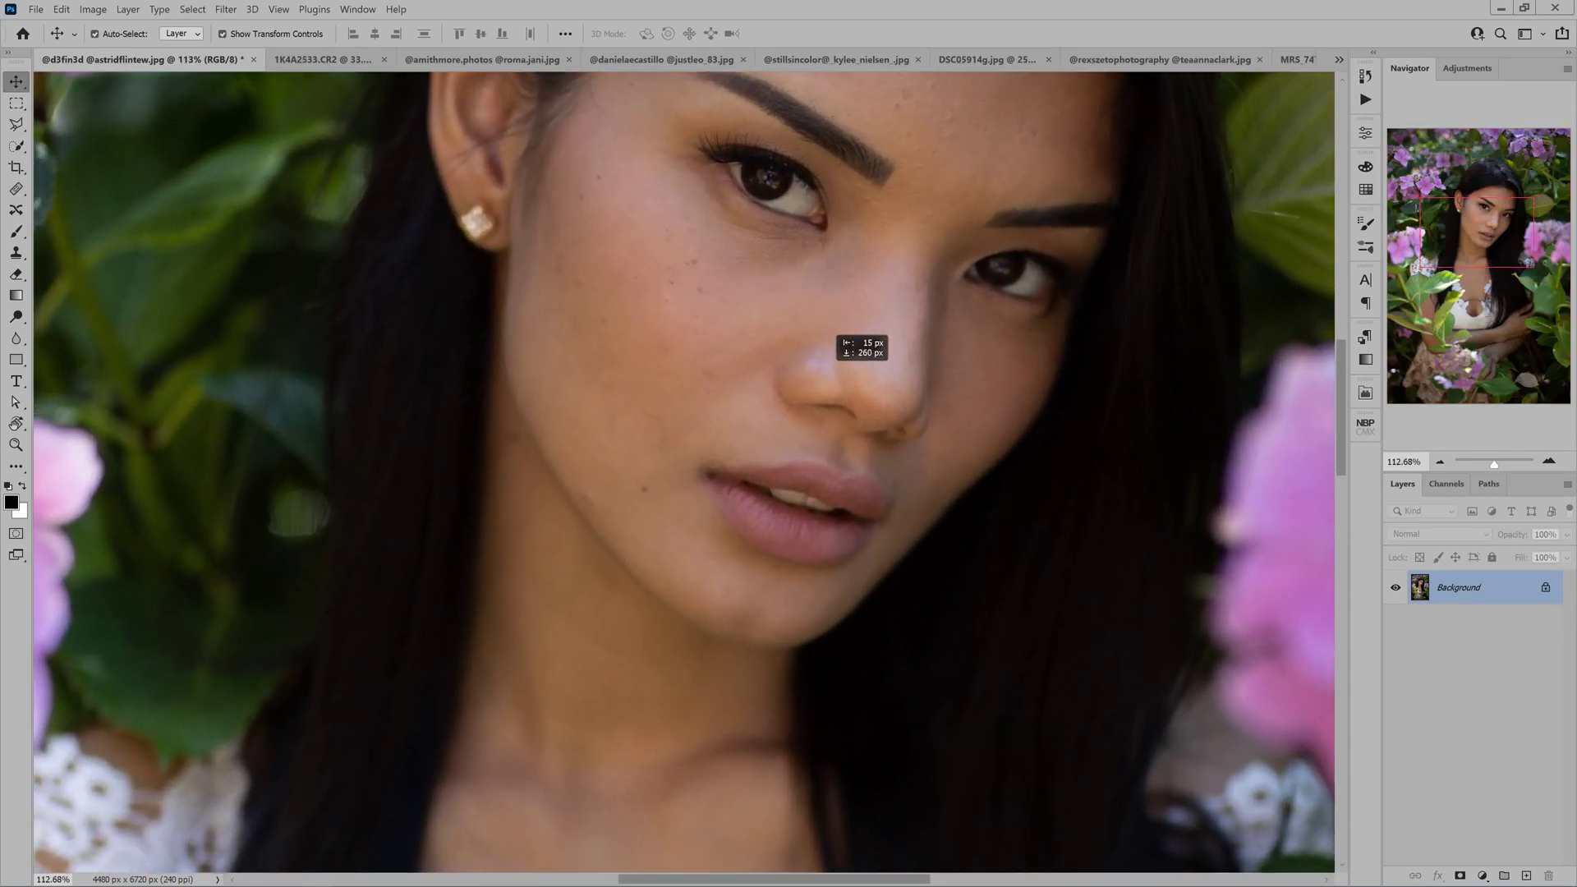
{"action": "left_click_drag", "start_coordinate": [862, 345], "coordinate": [850, 476]}
{"action": "key", "text": "ctrl+z"}
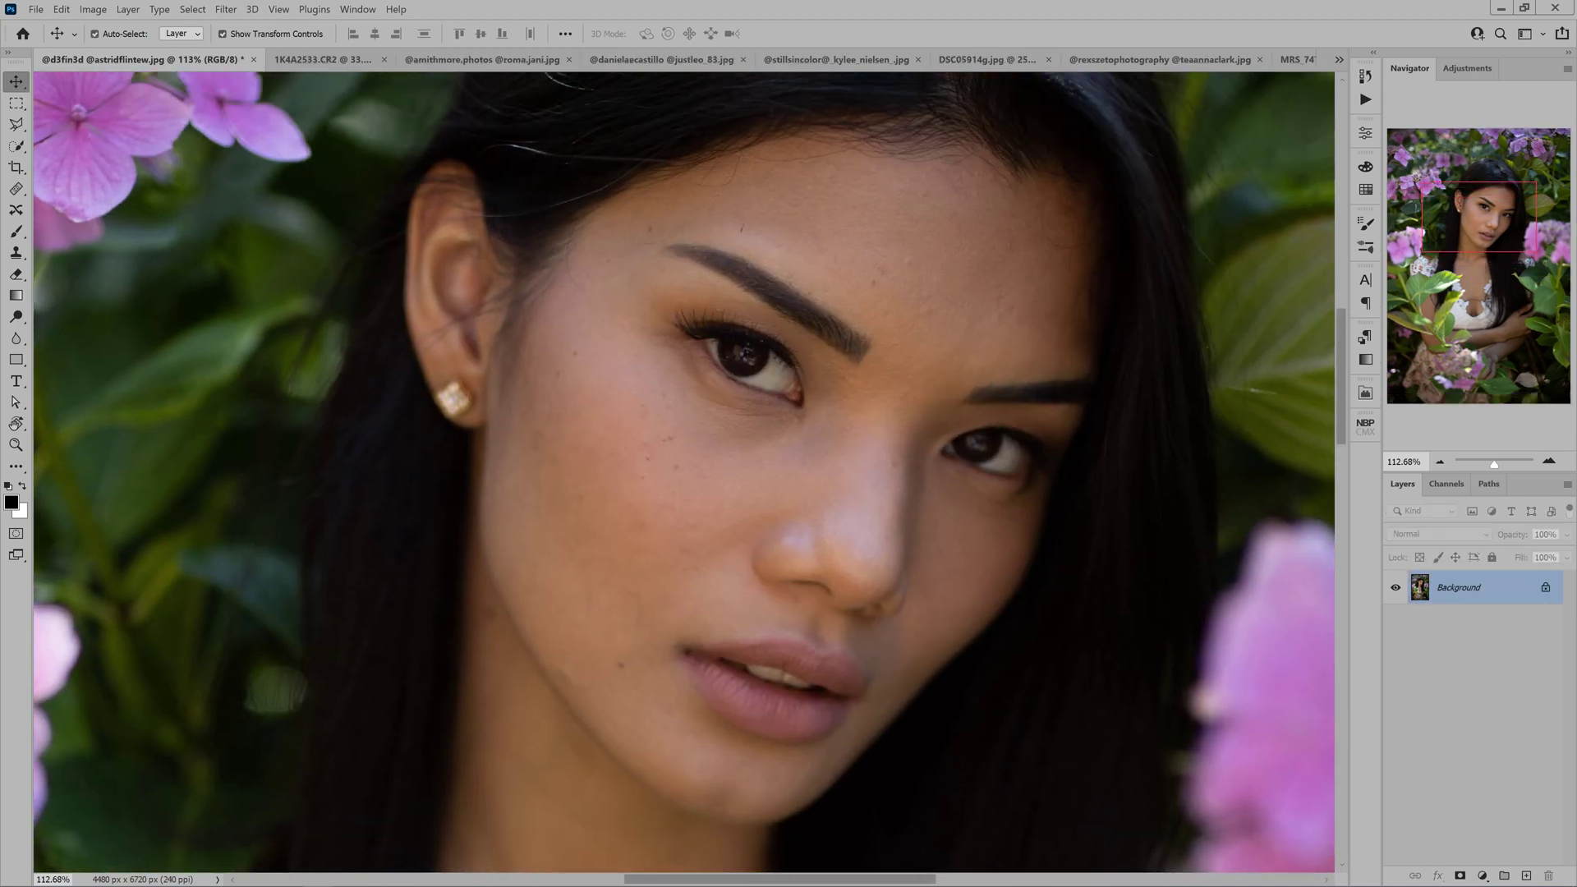
{"action": "key", "text": "ctrl+0"}
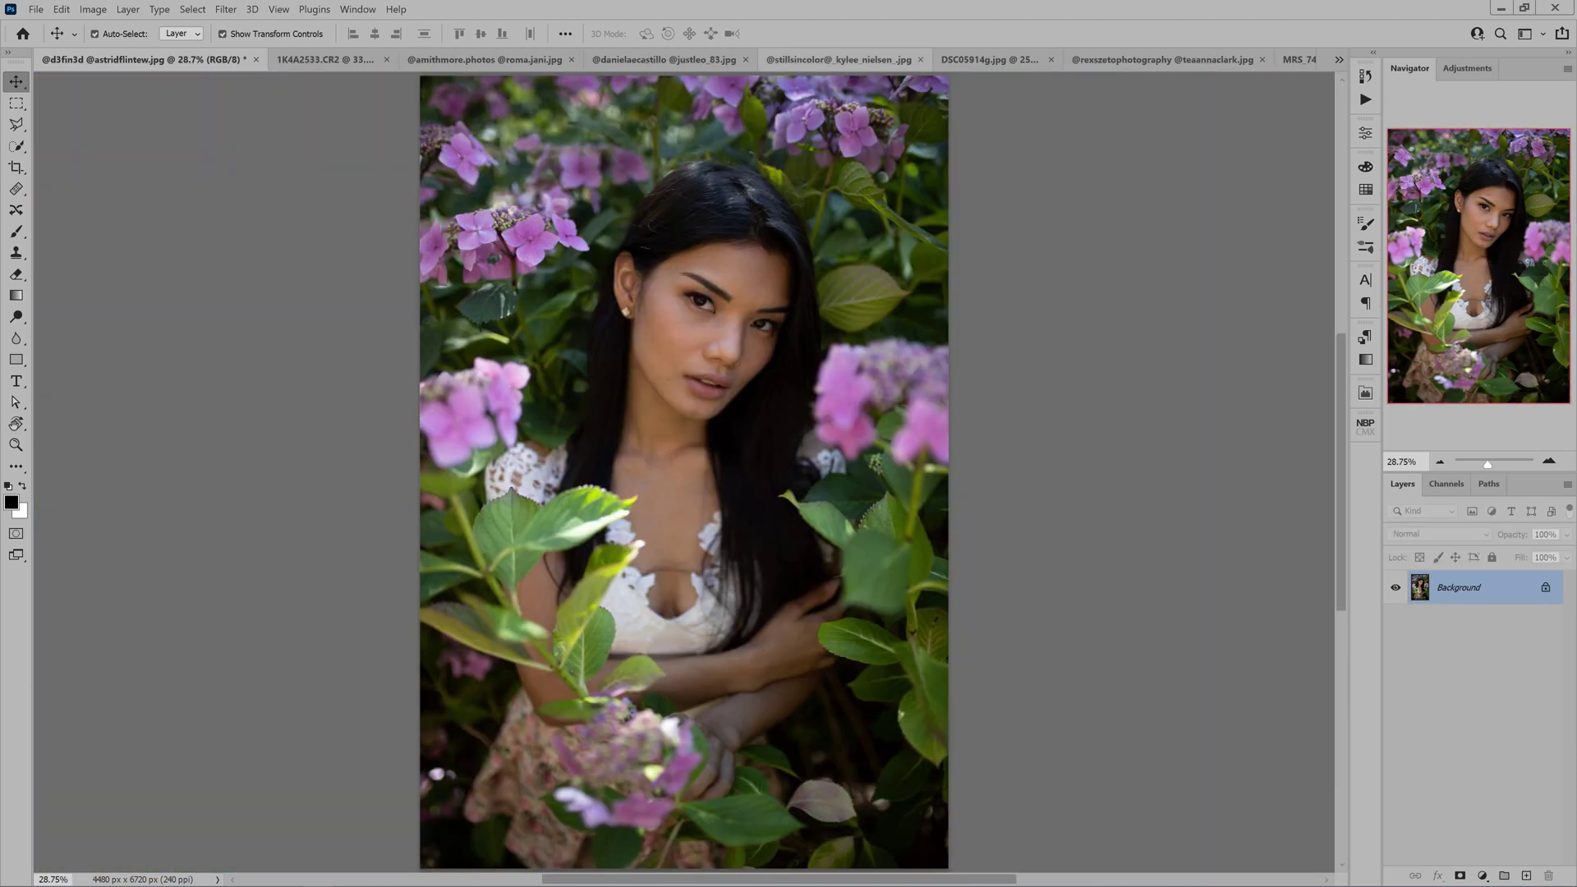
{"action": "right_click", "coordinate": [1409, 590]}
{"action": "left_click", "coordinate": [1462, 621]}
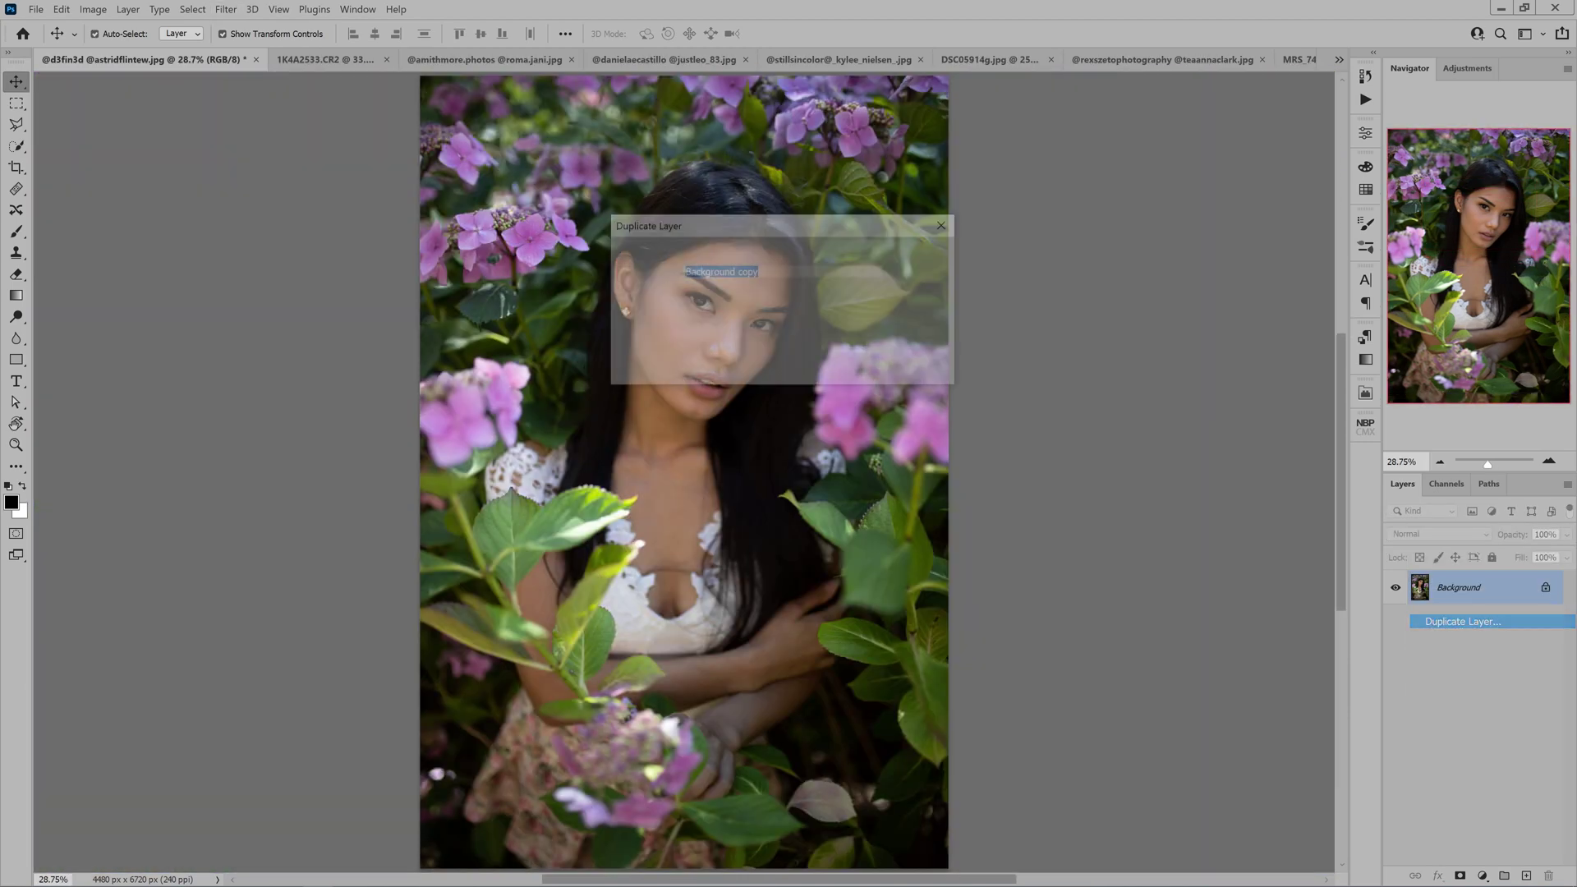
{"action": "key", "text": "Return"}
Load the MHB Retouch-Amazing Potrait Preset onto the copy in the Camera Raw Filter.
{"action": "left_click", "coordinate": [226, 9]}
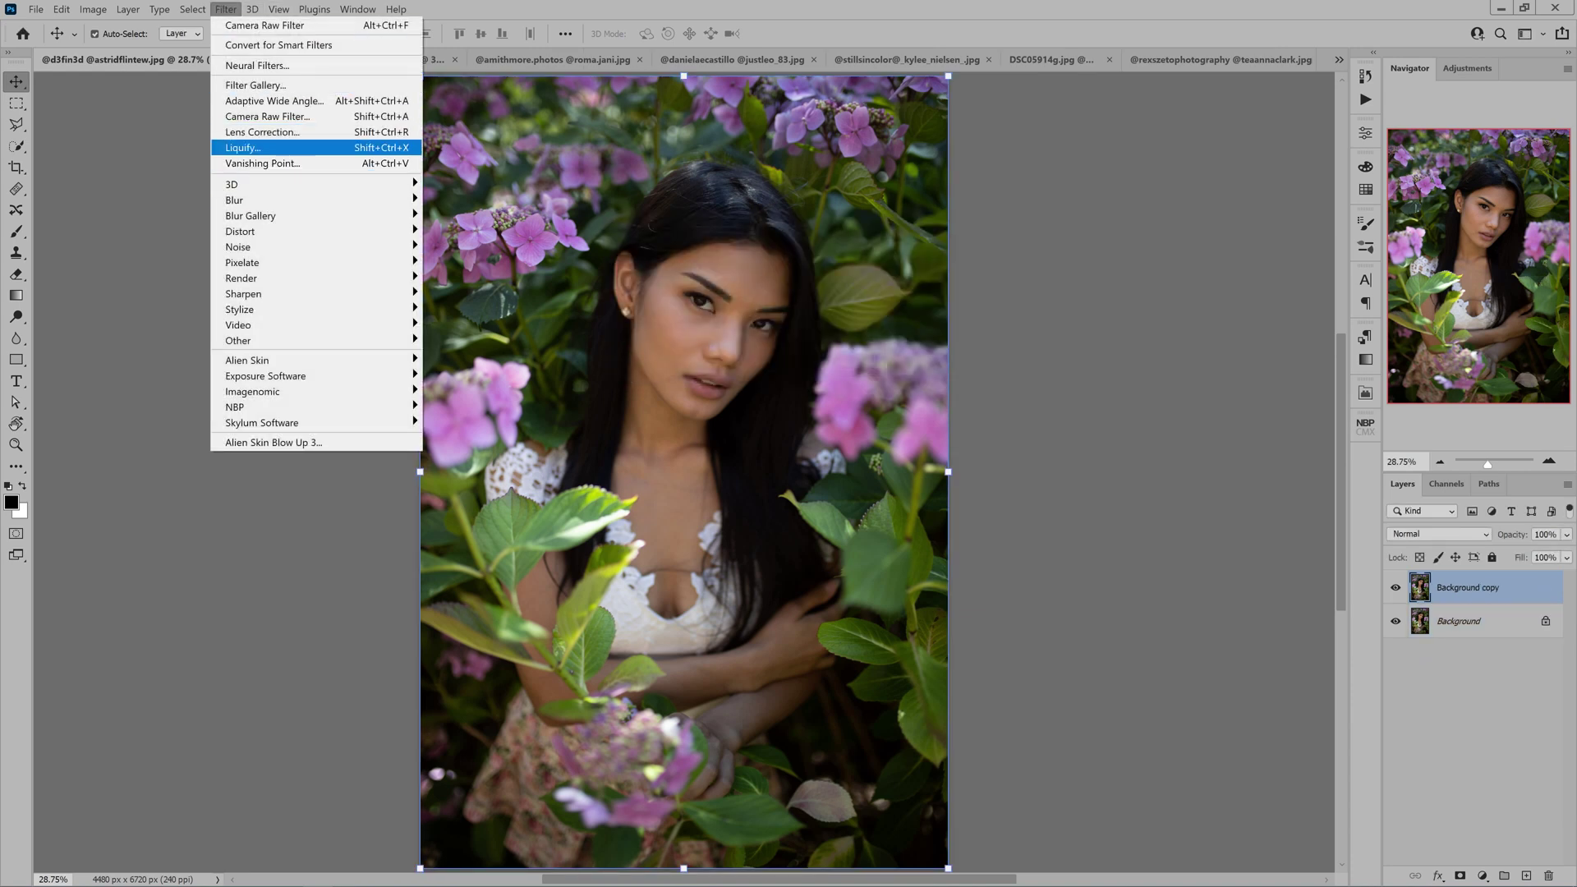
{"action": "left_click", "coordinate": [267, 115]}
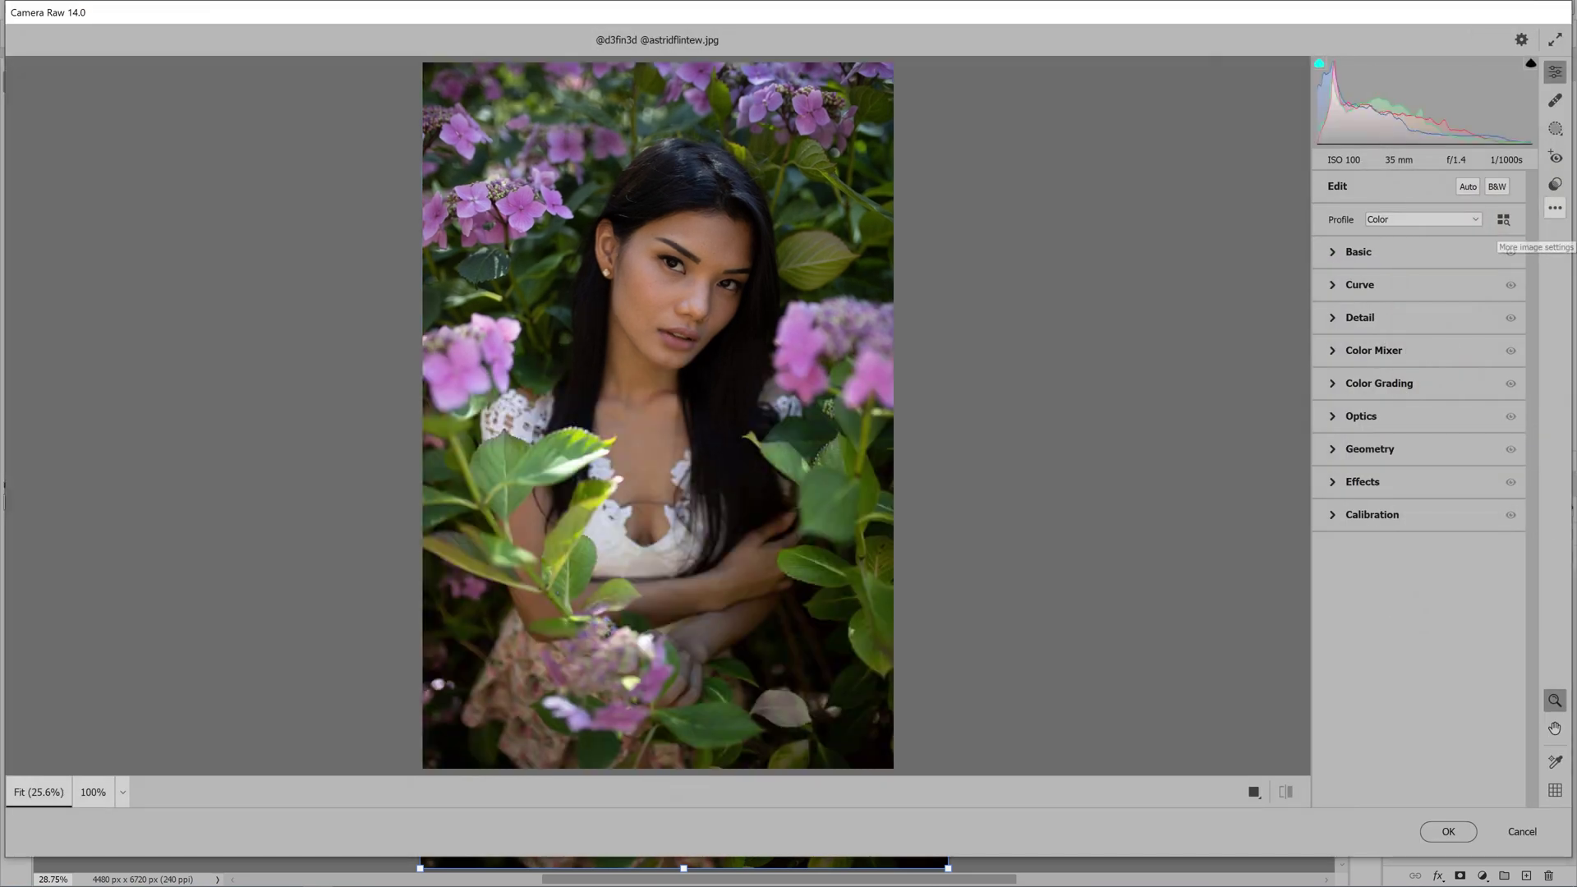
{"action": "left_click", "coordinate": [1554, 207]}
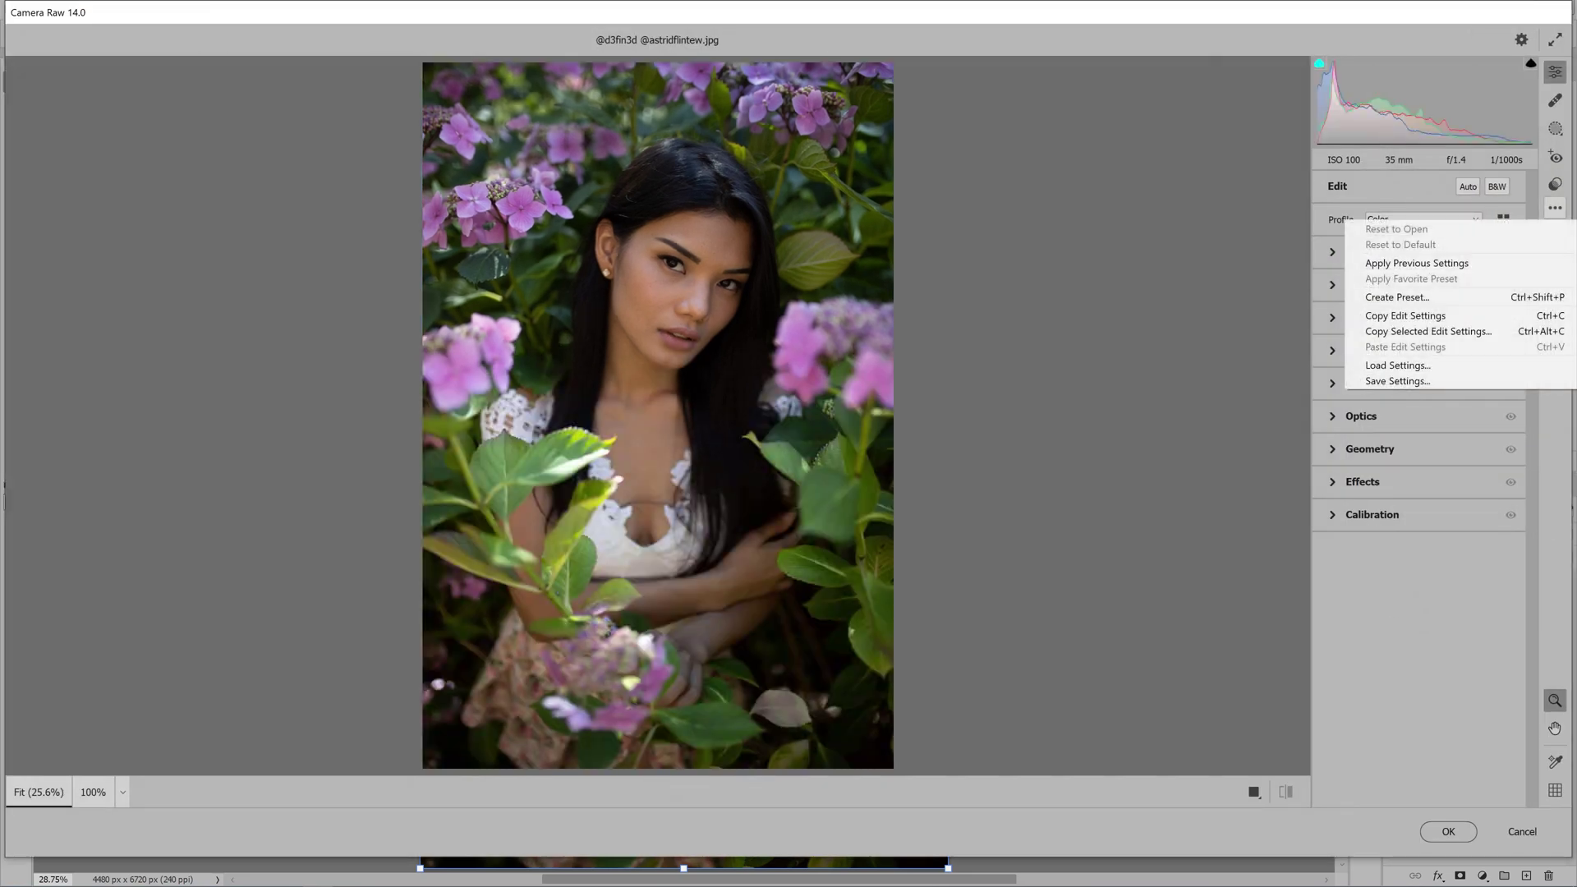
{"action": "left_click", "coordinate": [1396, 364]}
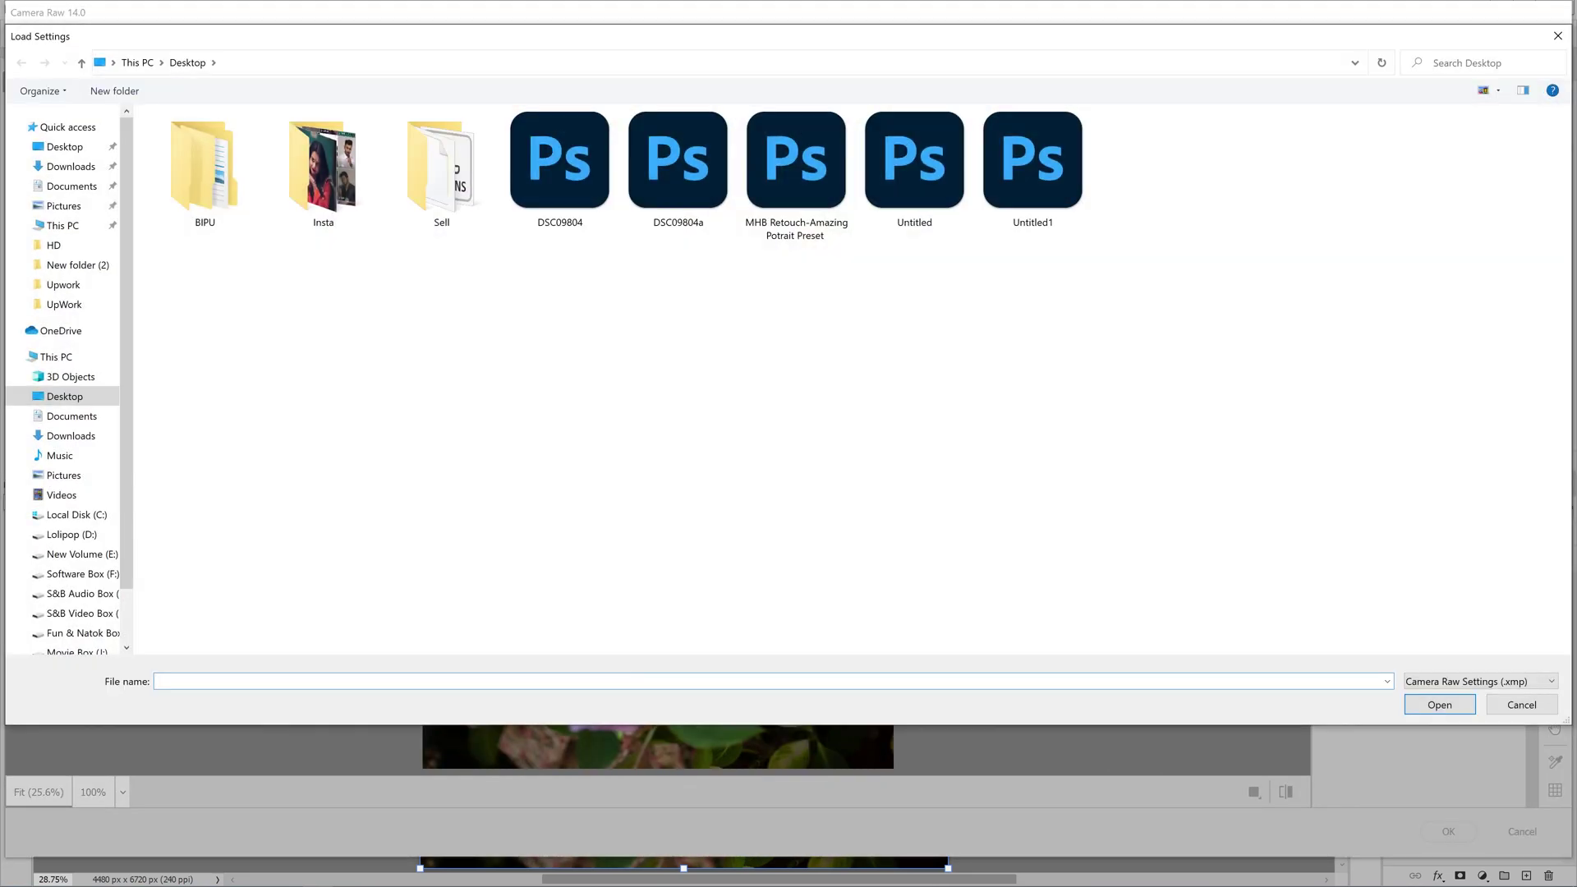
{"action": "left_click", "coordinate": [795, 176]}
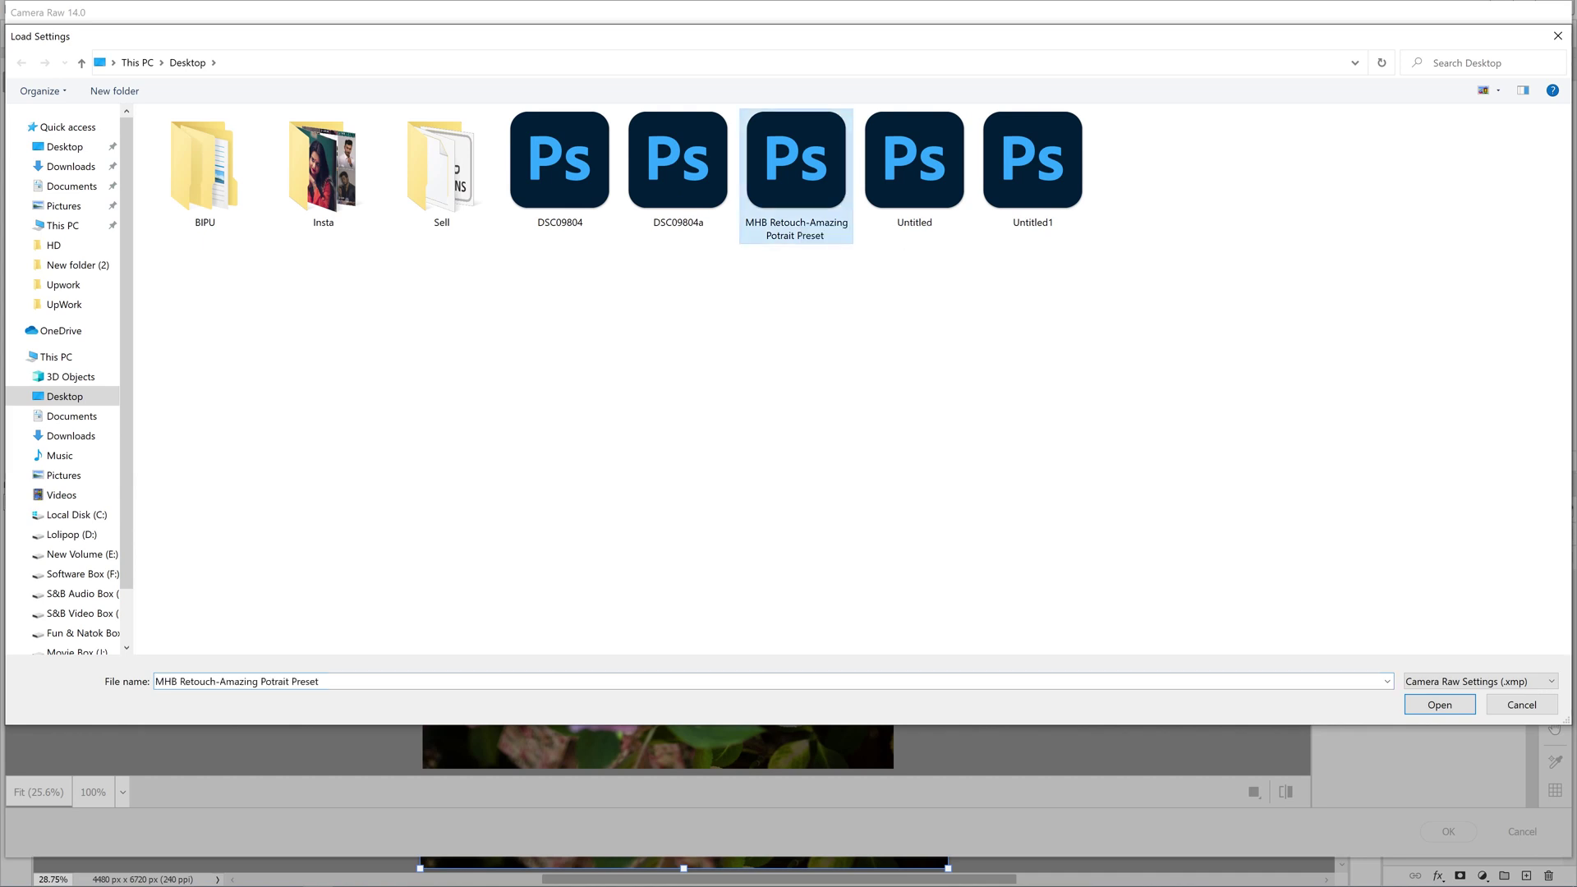
{"action": "key", "text": "Return"}
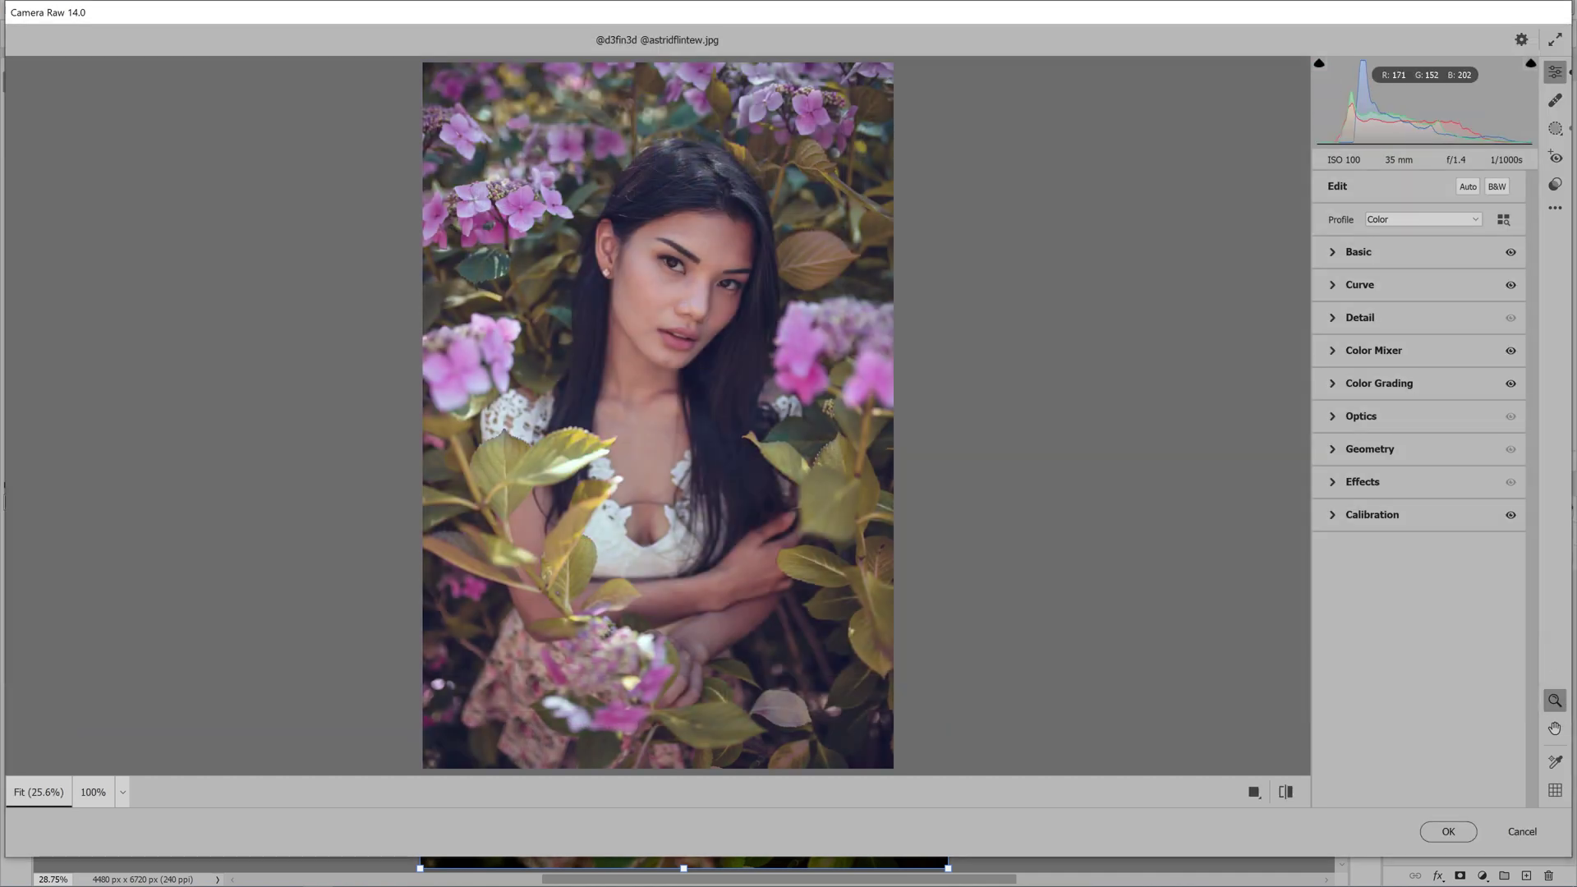
In the Basic panel, warm Temperature slightly, set Blacks to -19 and Shadows to 16.
{"action": "left_click", "coordinate": [1357, 251]}
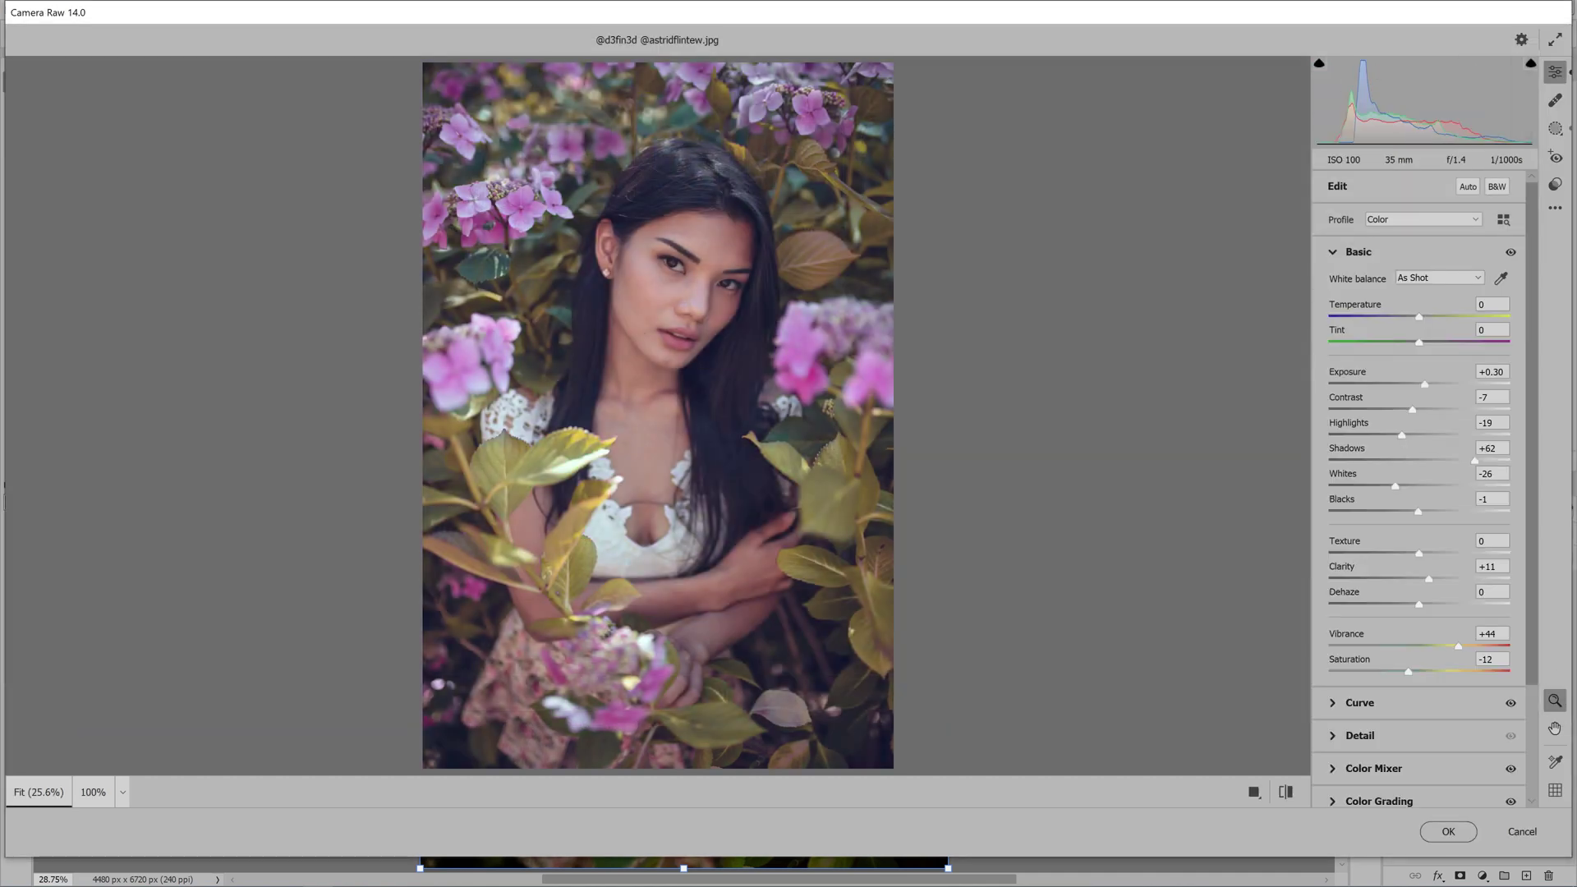
{"action": "left_click_drag", "start_coordinate": [1418, 316], "coordinate": [1420, 316]}
{"action": "key", "text": "Tab"}
{"action": "key", "text": "Tab"}
{"action": "key", "text": "Tab"}
{"action": "key", "text": "Tab"}
{"action": "key", "text": "Tab"}
{"action": "key", "text": "Tab"}
{"action": "type", "text": "-19"}
{"action": "key", "text": "Tab"}
{"action": "type", "text": "16"}
{"action": "key", "text": "Tab"}
Set Texture +10 and Dehaze +4, add a brush mask, and return to Edit.
{"action": "scroll", "coordinate": [1490, 540], "scroll_direction": "down", "scroll_amount": 3}
{"action": "scroll", "coordinate": [1491, 540], "scroll_direction": "down", "scroll_amount": 2}
{"action": "scroll", "coordinate": [1491, 591], "scroll_direction": "down", "scroll_amount": 2}
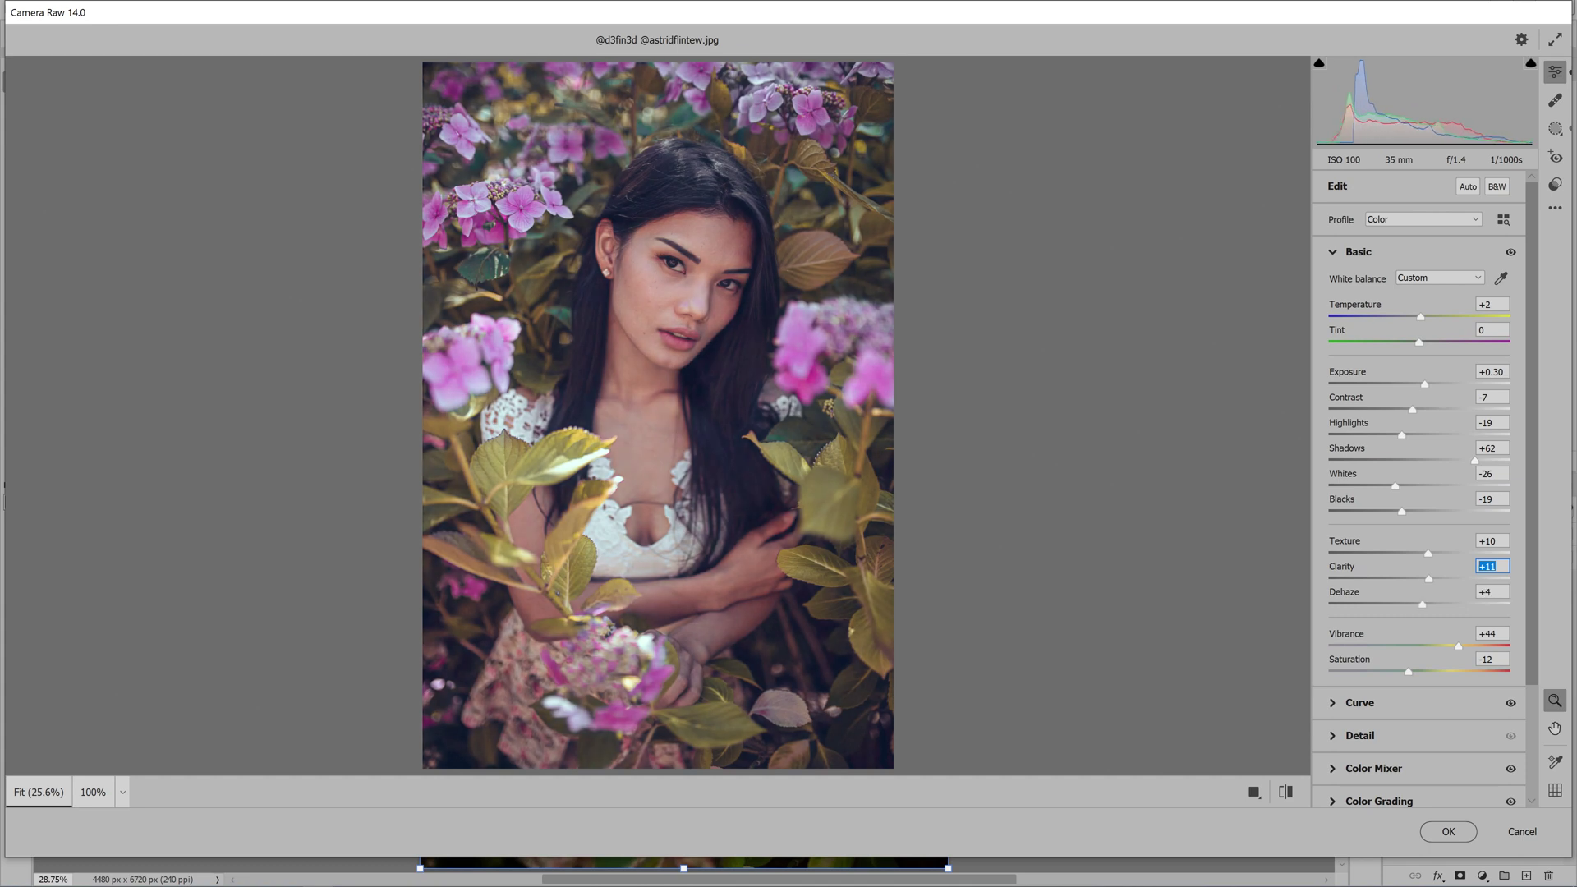
{"action": "key", "text": "Tab"}
{"action": "key", "text": "Tab"}
{"action": "key", "text": "Tab"}
{"action": "key", "text": "k"}
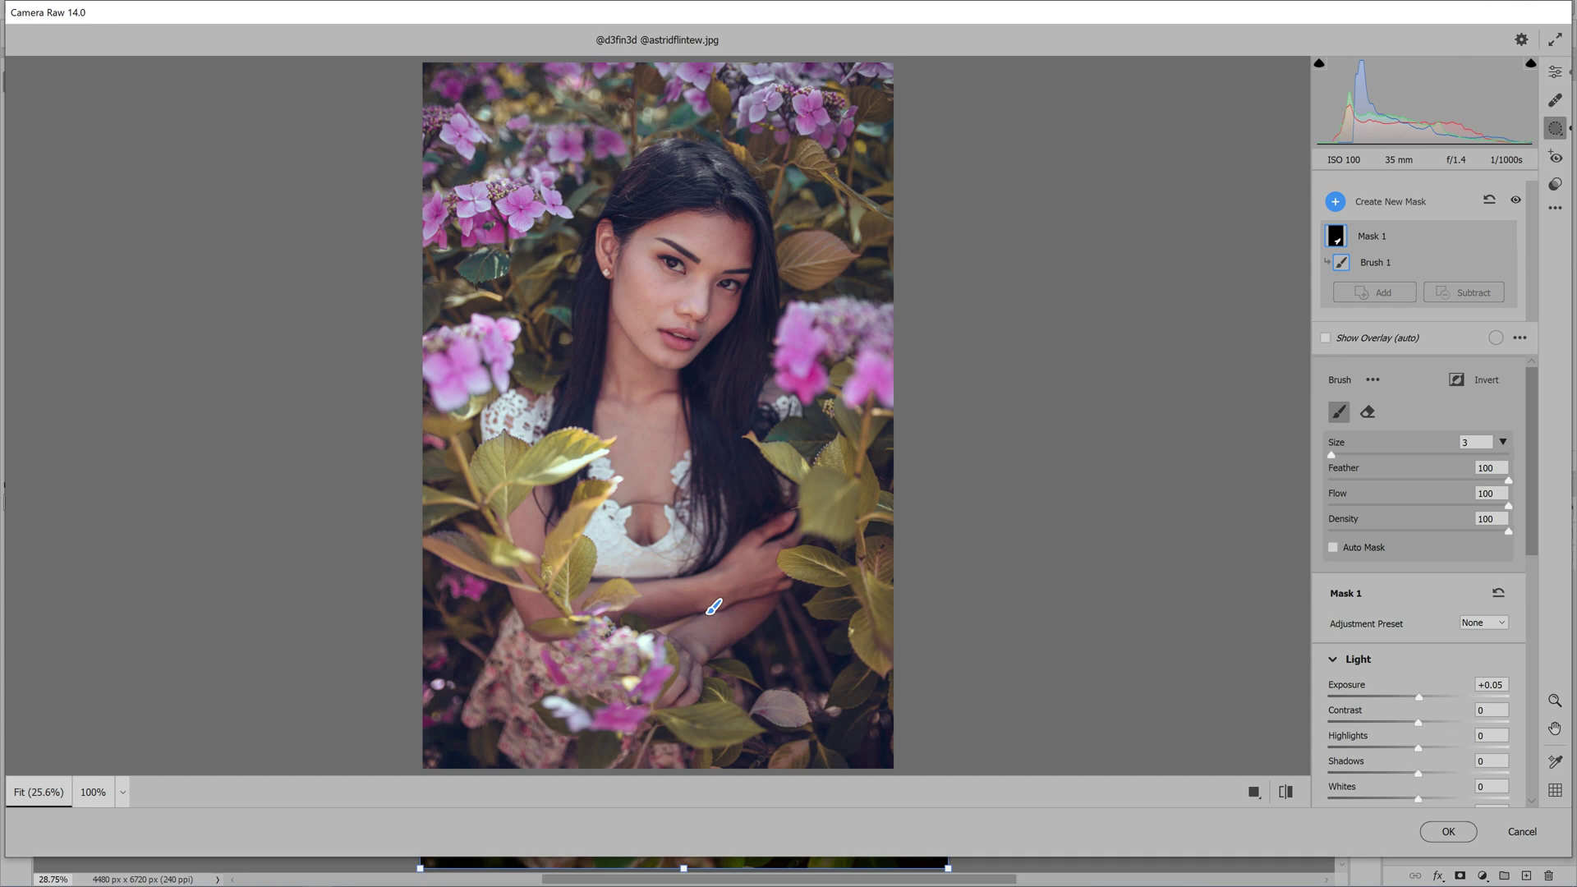
{"action": "scroll", "coordinate": [1420, 492], "scroll_direction": "down", "scroll_amount": 2}
{"action": "left_click", "coordinate": [1554, 72]}
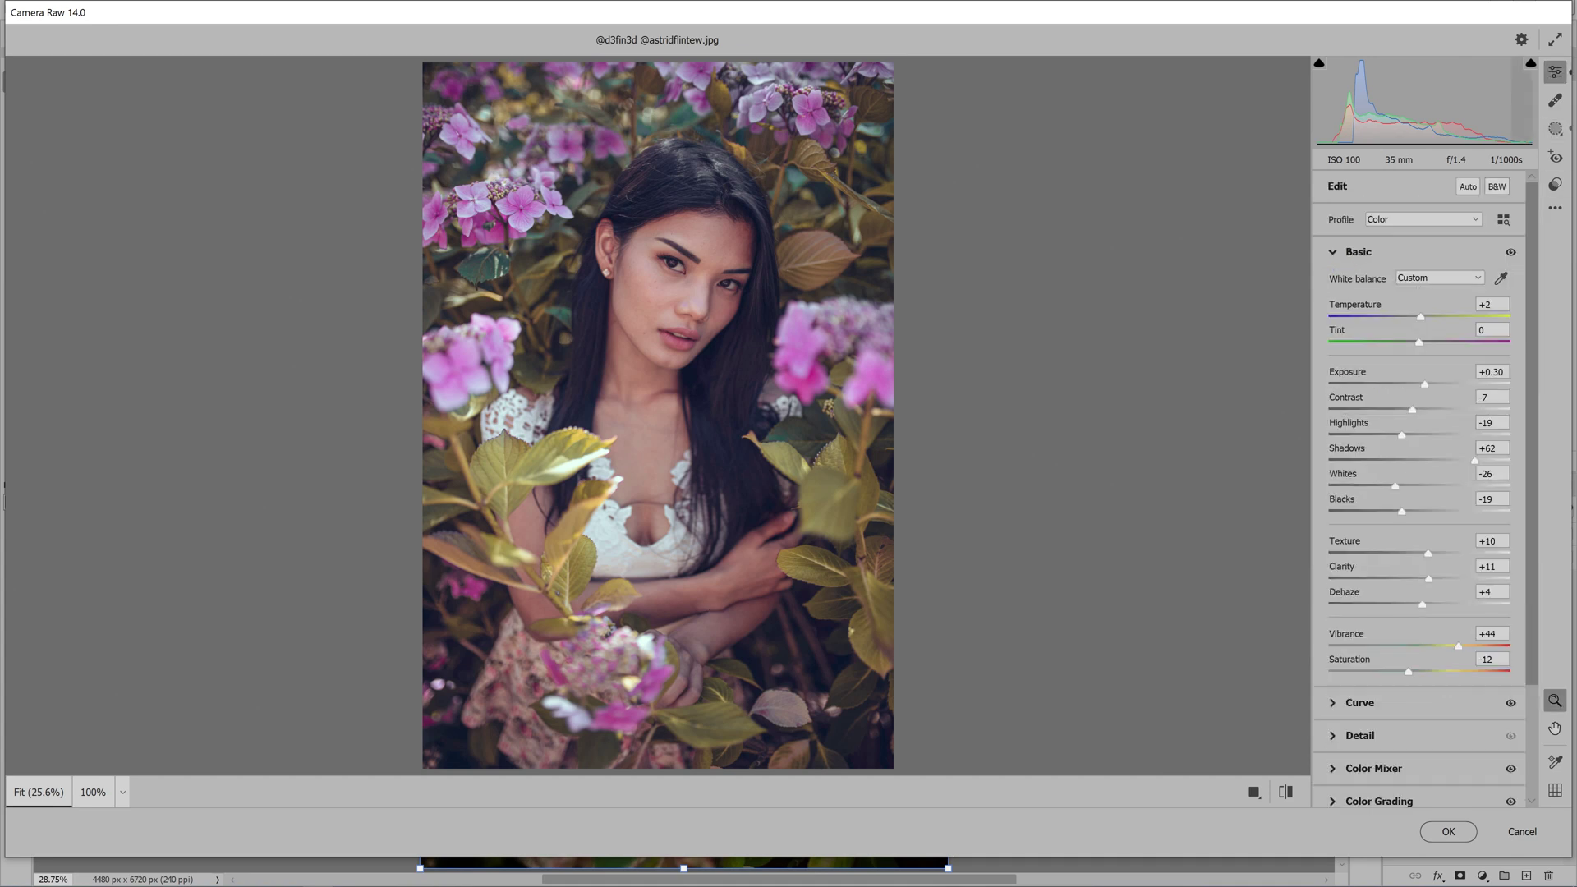
{"action": "scroll", "coordinate": [1421, 493], "scroll_direction": "down", "scroll_amount": 1}
Set the parametric curve to Lights +5 with slightly lowered Darks and Shadows.
{"action": "left_click", "coordinate": [1358, 212]}
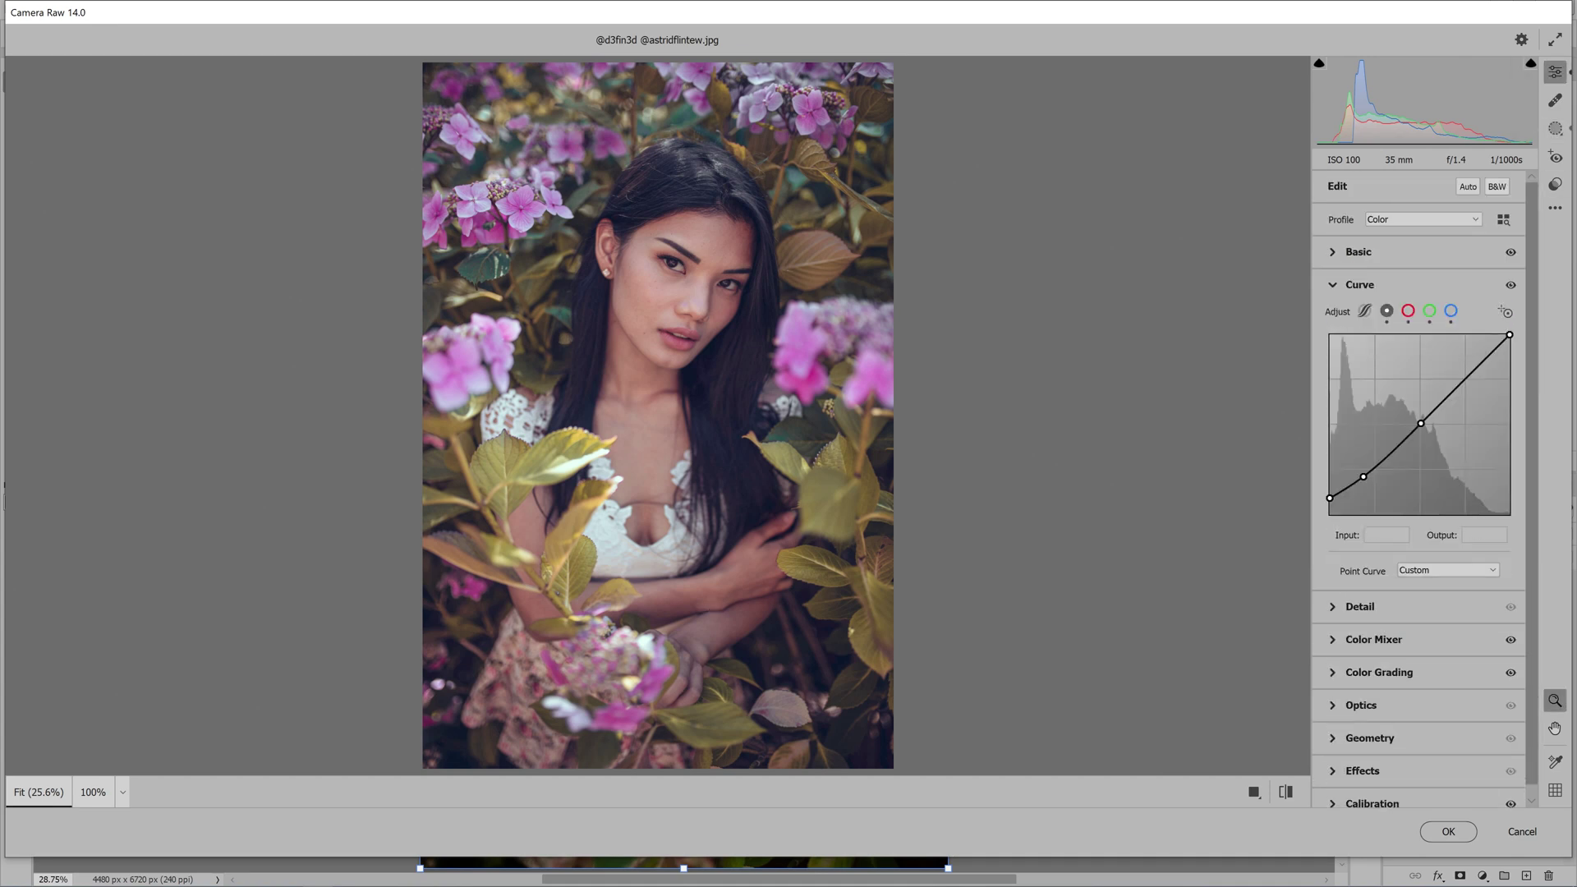
{"action": "left_click", "coordinate": [1364, 310]}
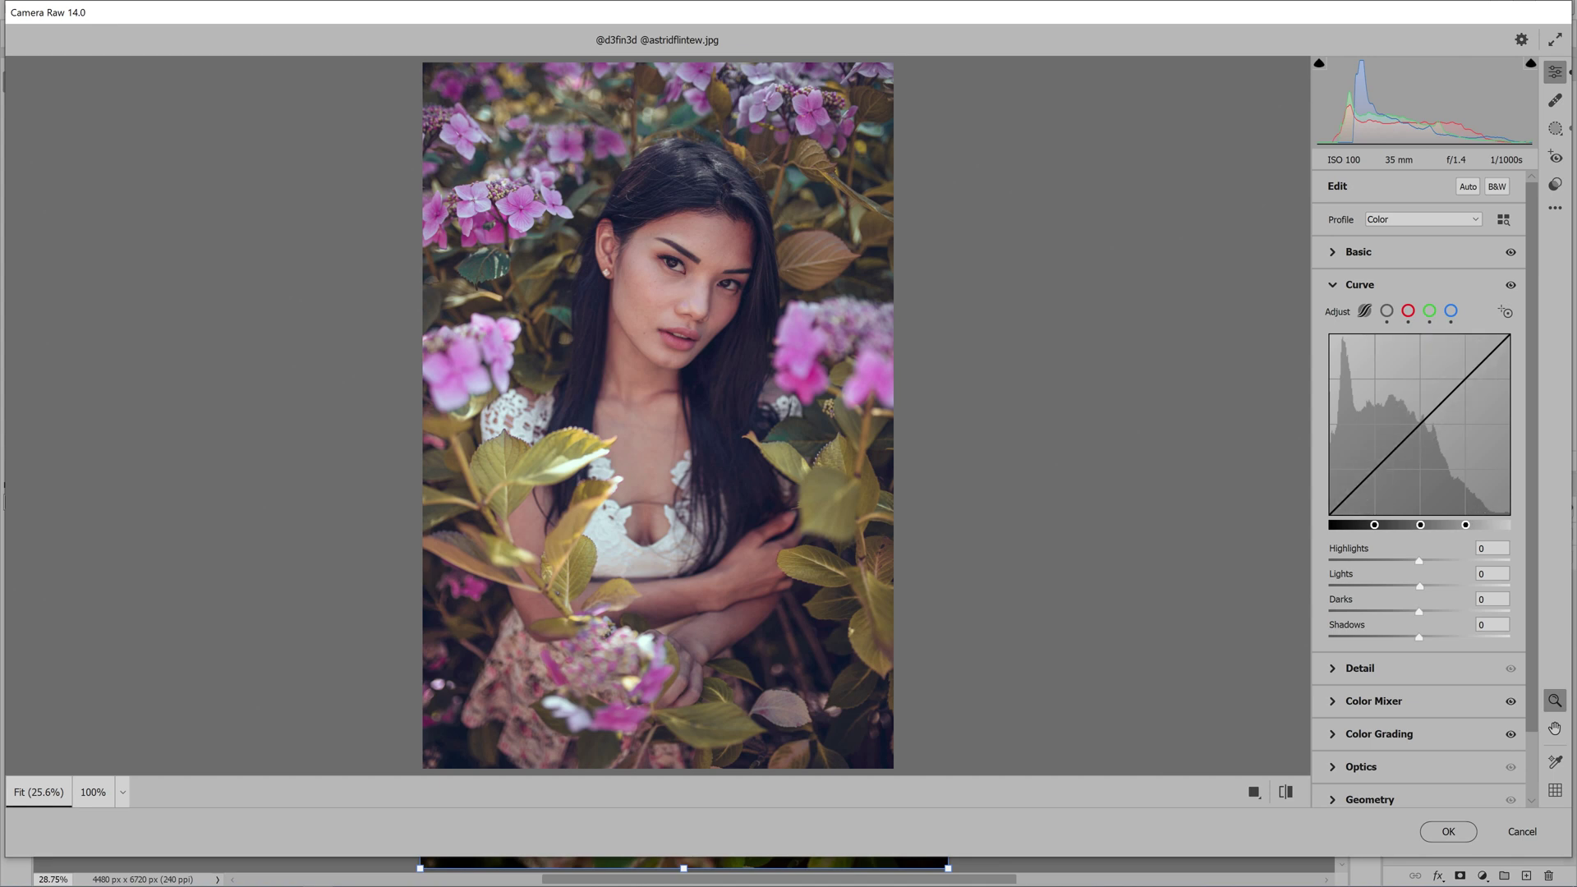
{"action": "left_click_drag", "start_coordinate": [1419, 585], "coordinate": [1423, 586]}
{"action": "key", "text": "Down"}
{"action": "key", "text": "Down"}
{"action": "key", "text": "Down"}
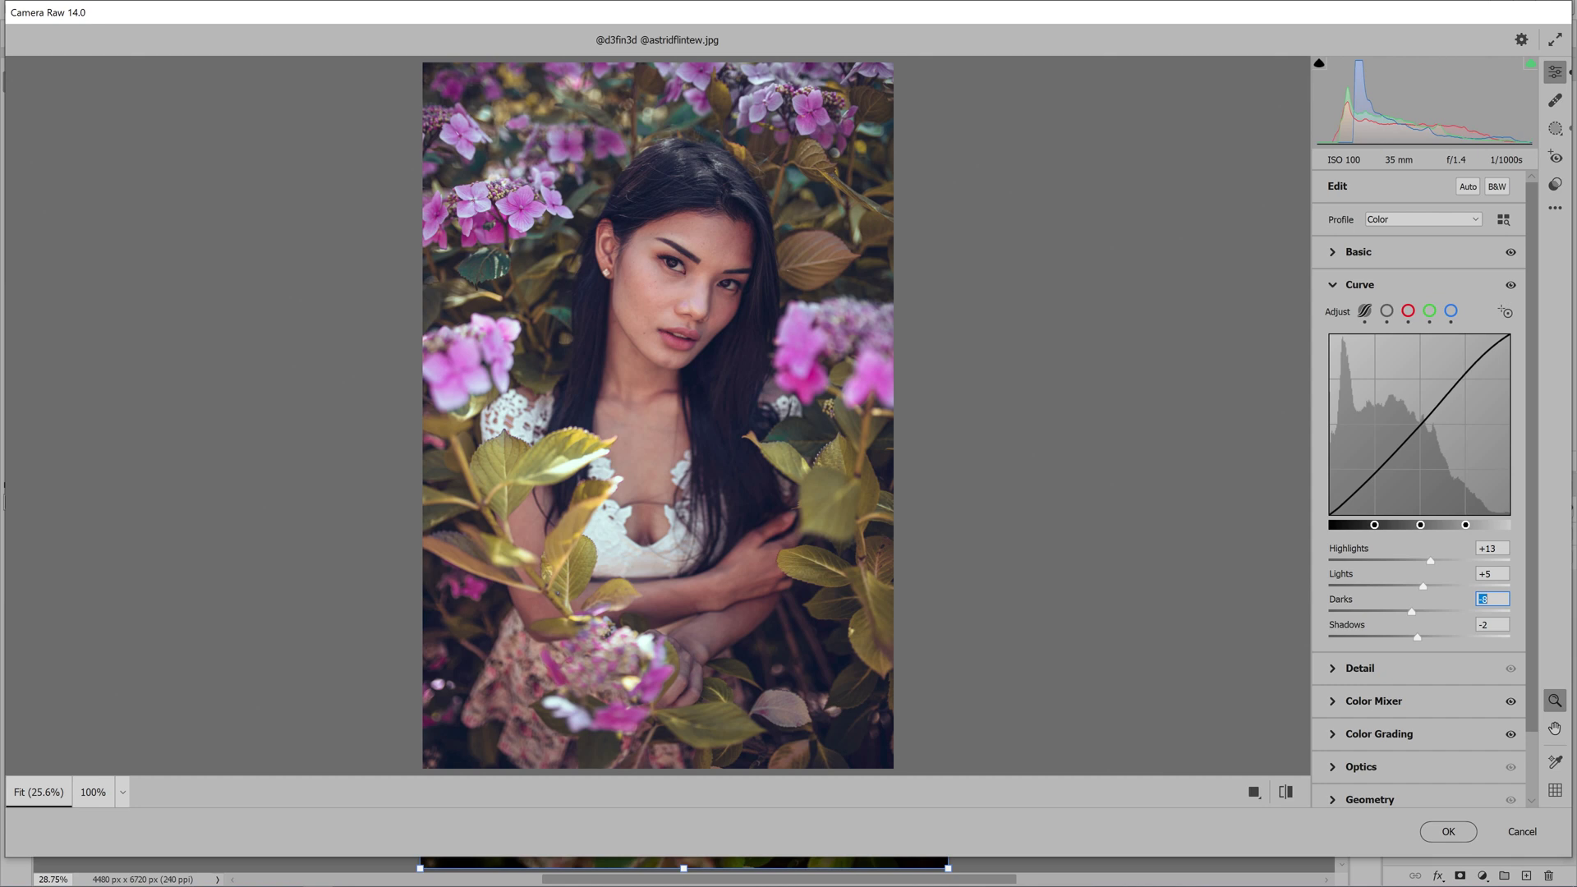
Review the red, green and blue point curves, returning to the RGB curve.
{"action": "left_click", "coordinate": [1386, 311]}
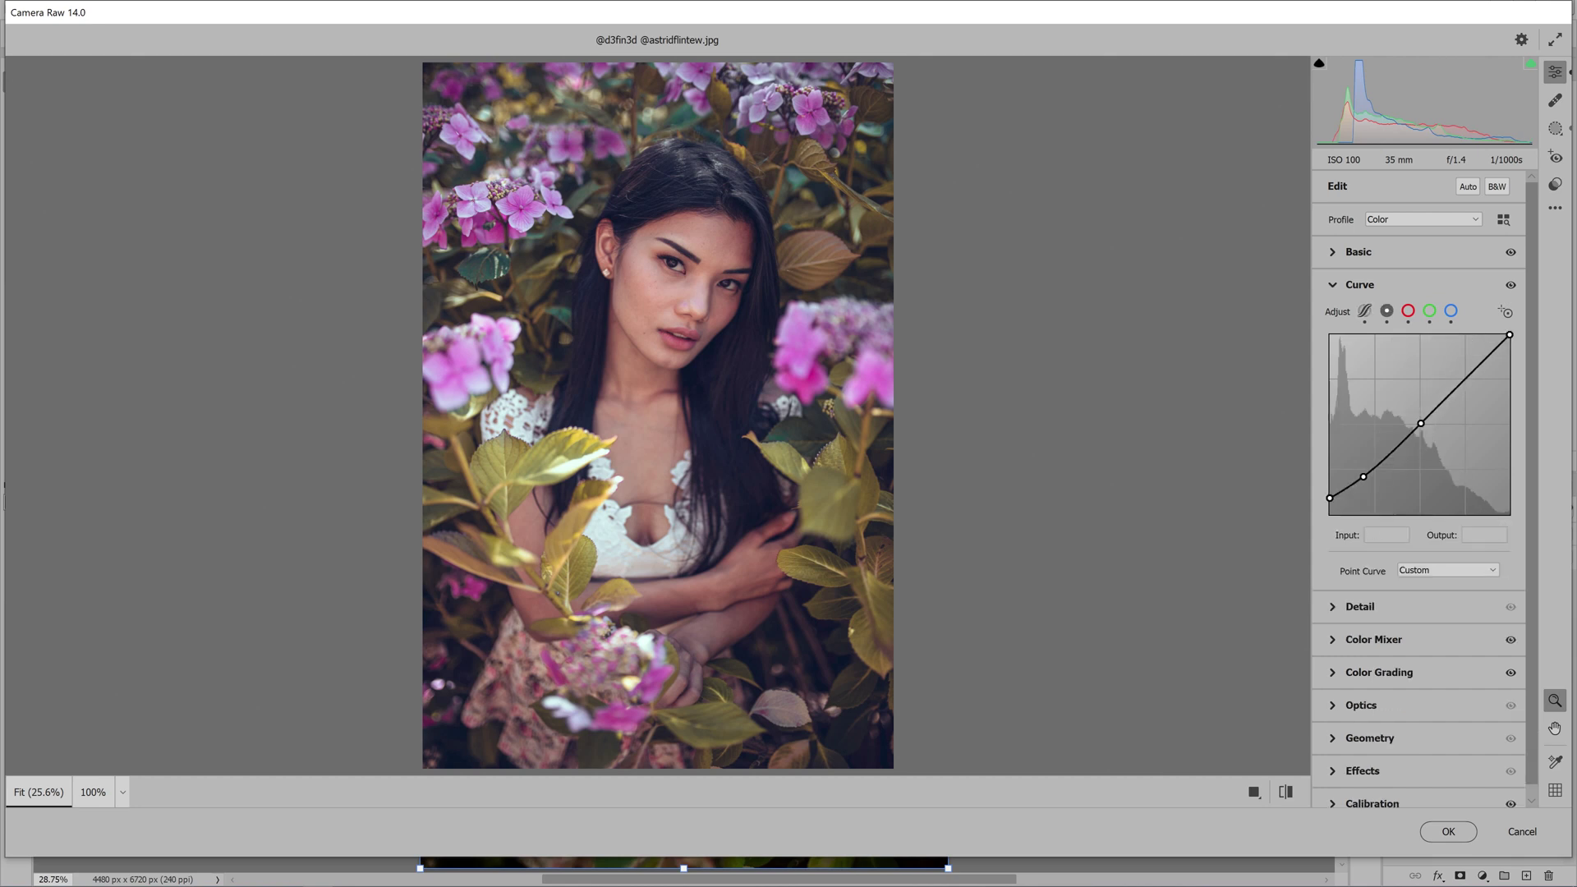
{"action": "left_click", "coordinate": [1408, 310]}
{"action": "left_click", "coordinate": [1429, 310]}
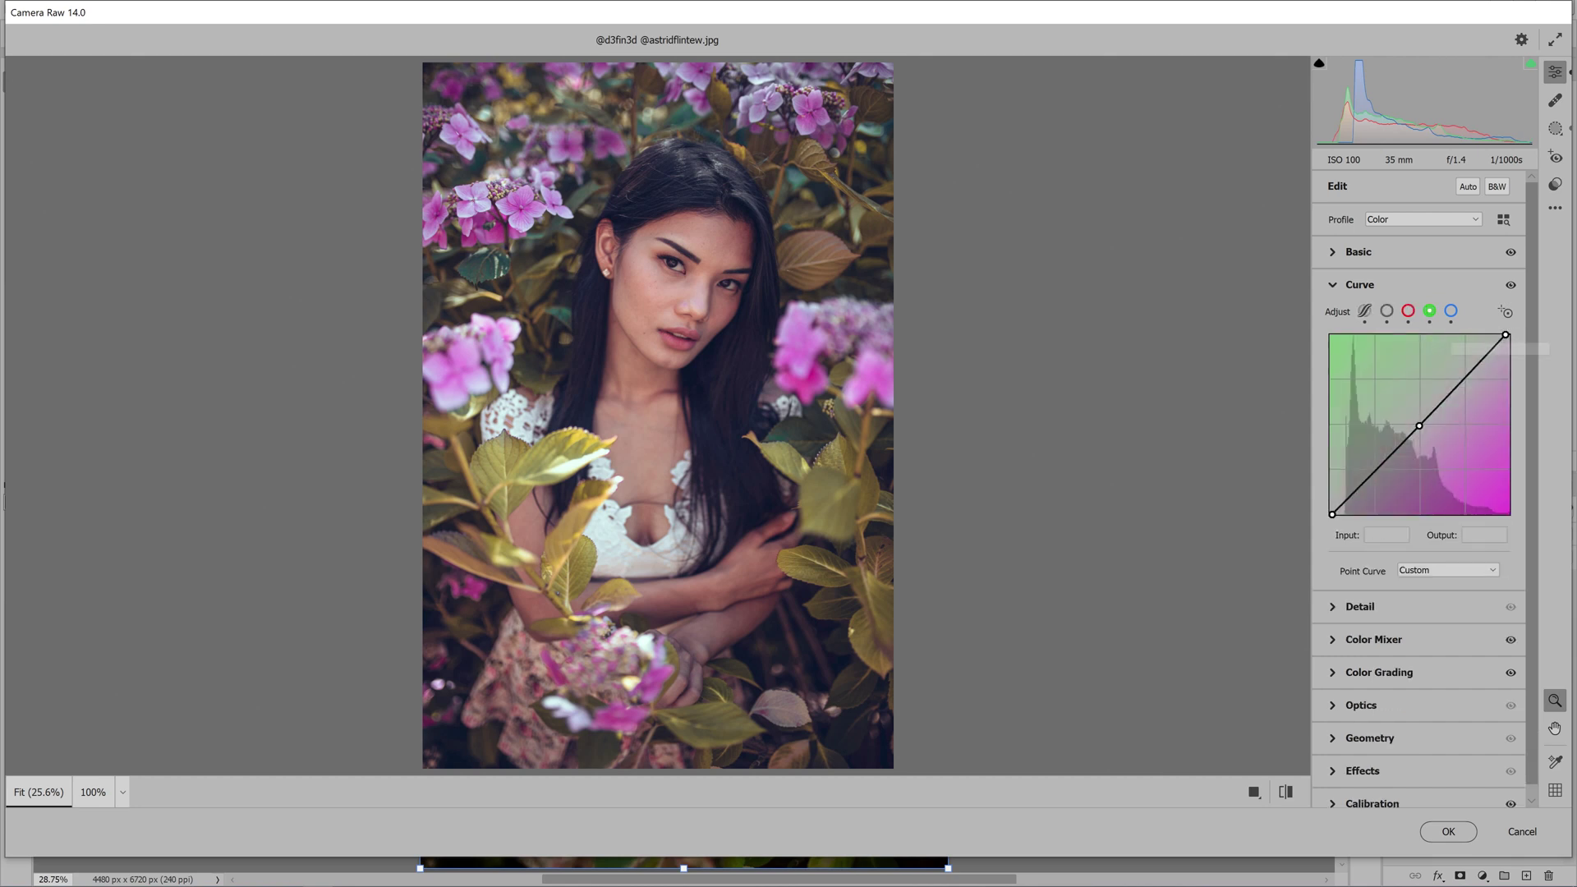
{"action": "left_click", "coordinate": [1451, 310]}
{"action": "left_click", "coordinate": [1386, 310]}
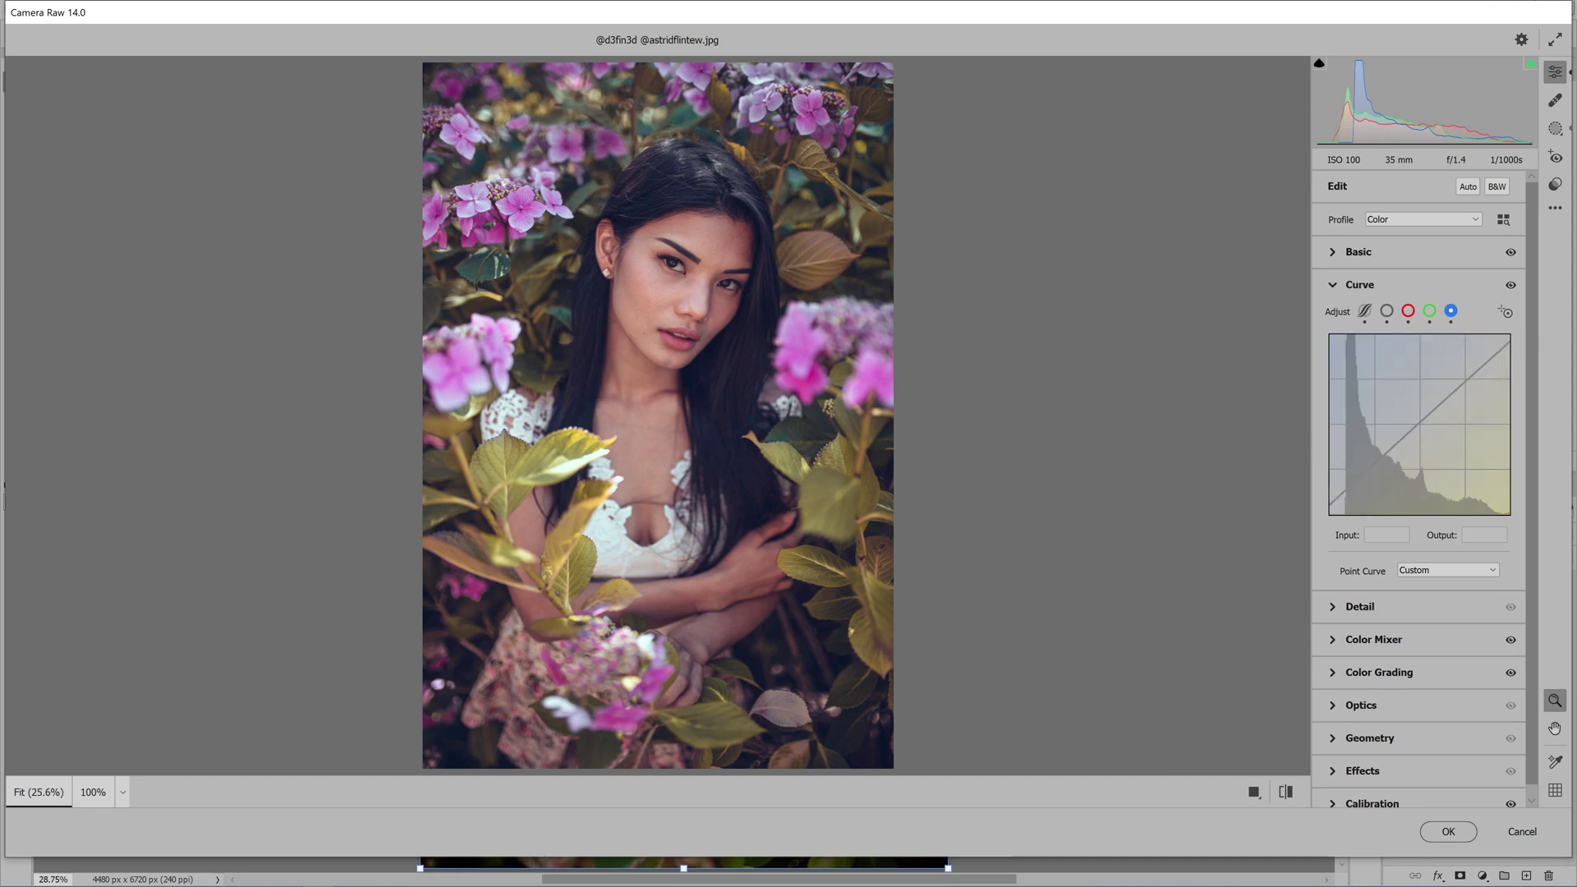
{"action": "left_click", "coordinate": [1360, 606]}
{"action": "scroll", "coordinate": [627, 241], "scroll_direction": "up", "scroll_amount": 5}
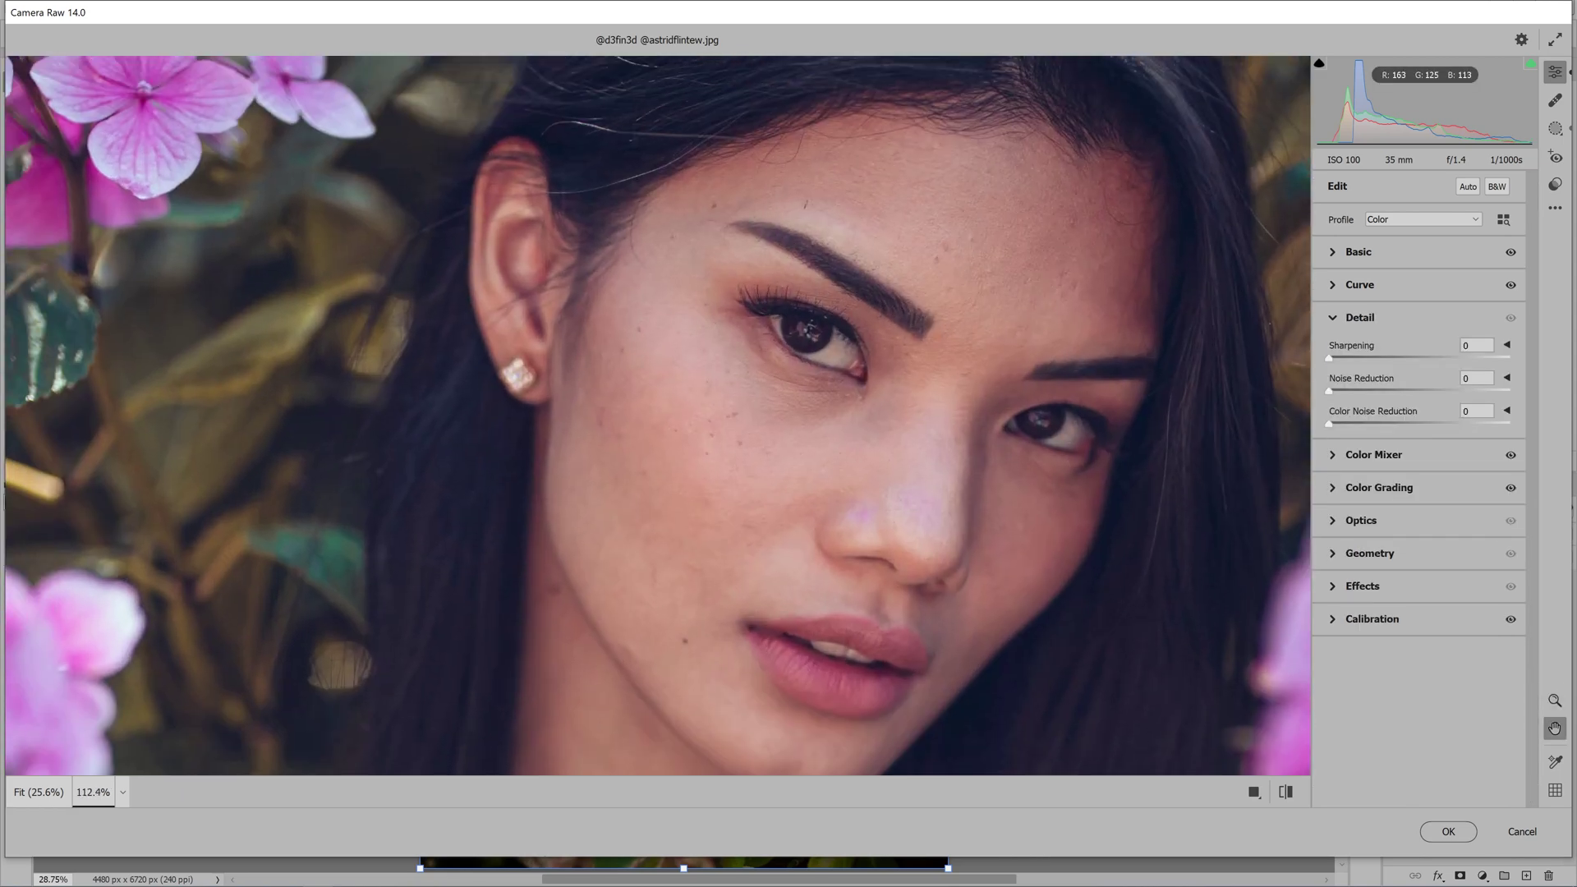
Raise Noise Reduction to 48, compare Detail off and on, and expand Color Mixer.
{"action": "left_click_drag", "start_coordinate": [1384, 391], "coordinate": [1397, 391]}
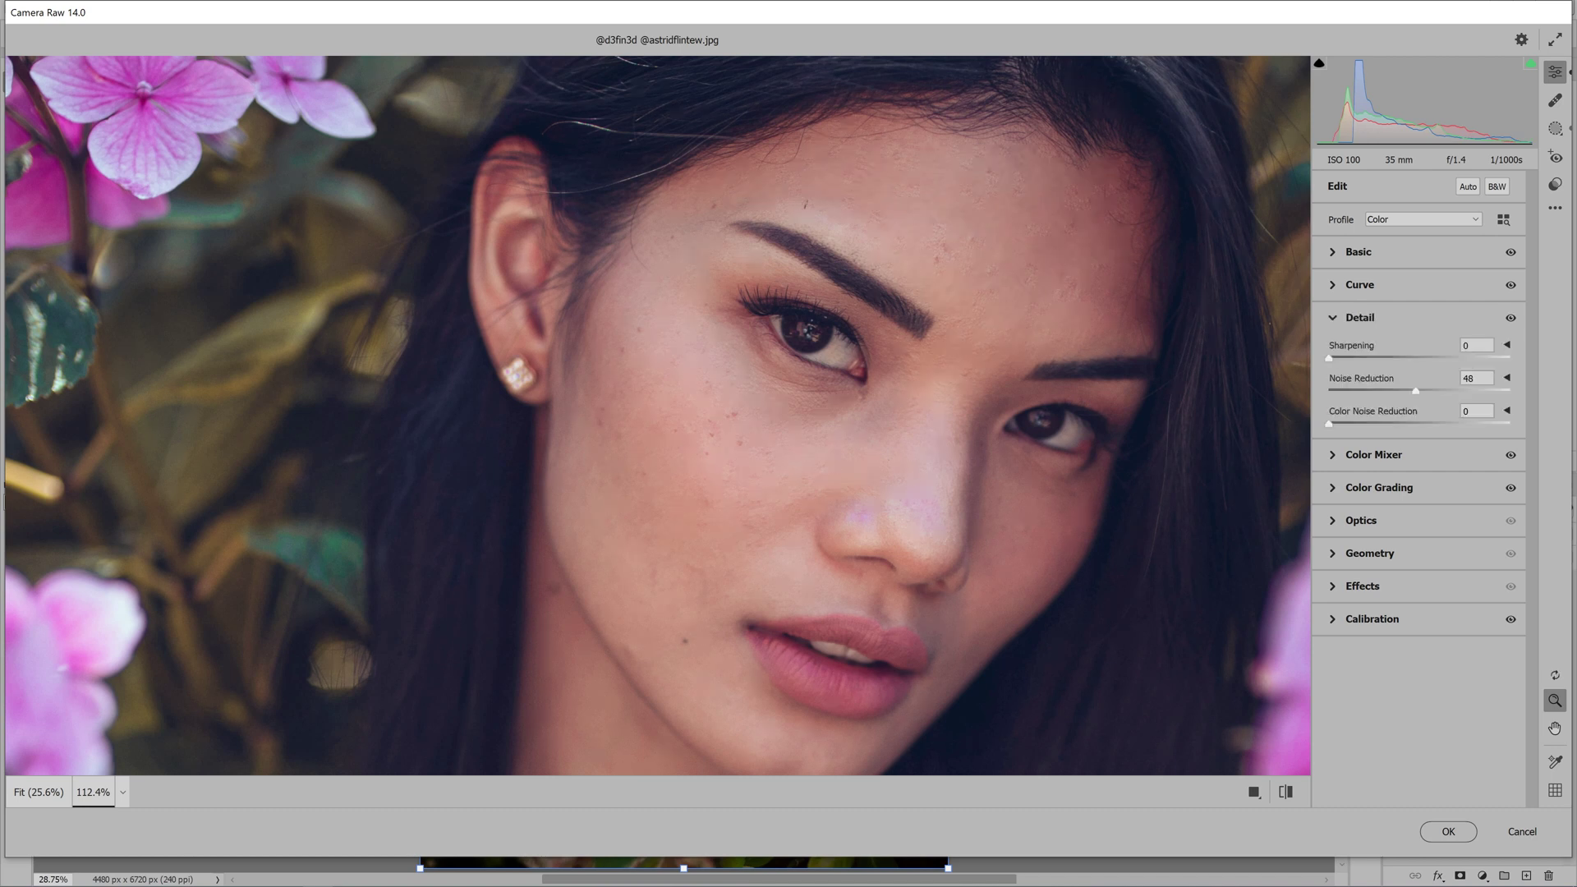
{"action": "left_click", "coordinate": [1509, 318]}
{"action": "left_click", "coordinate": [1510, 318]}
{"action": "left_click", "coordinate": [1373, 454]}
{"action": "key", "text": "ctrl+0"}
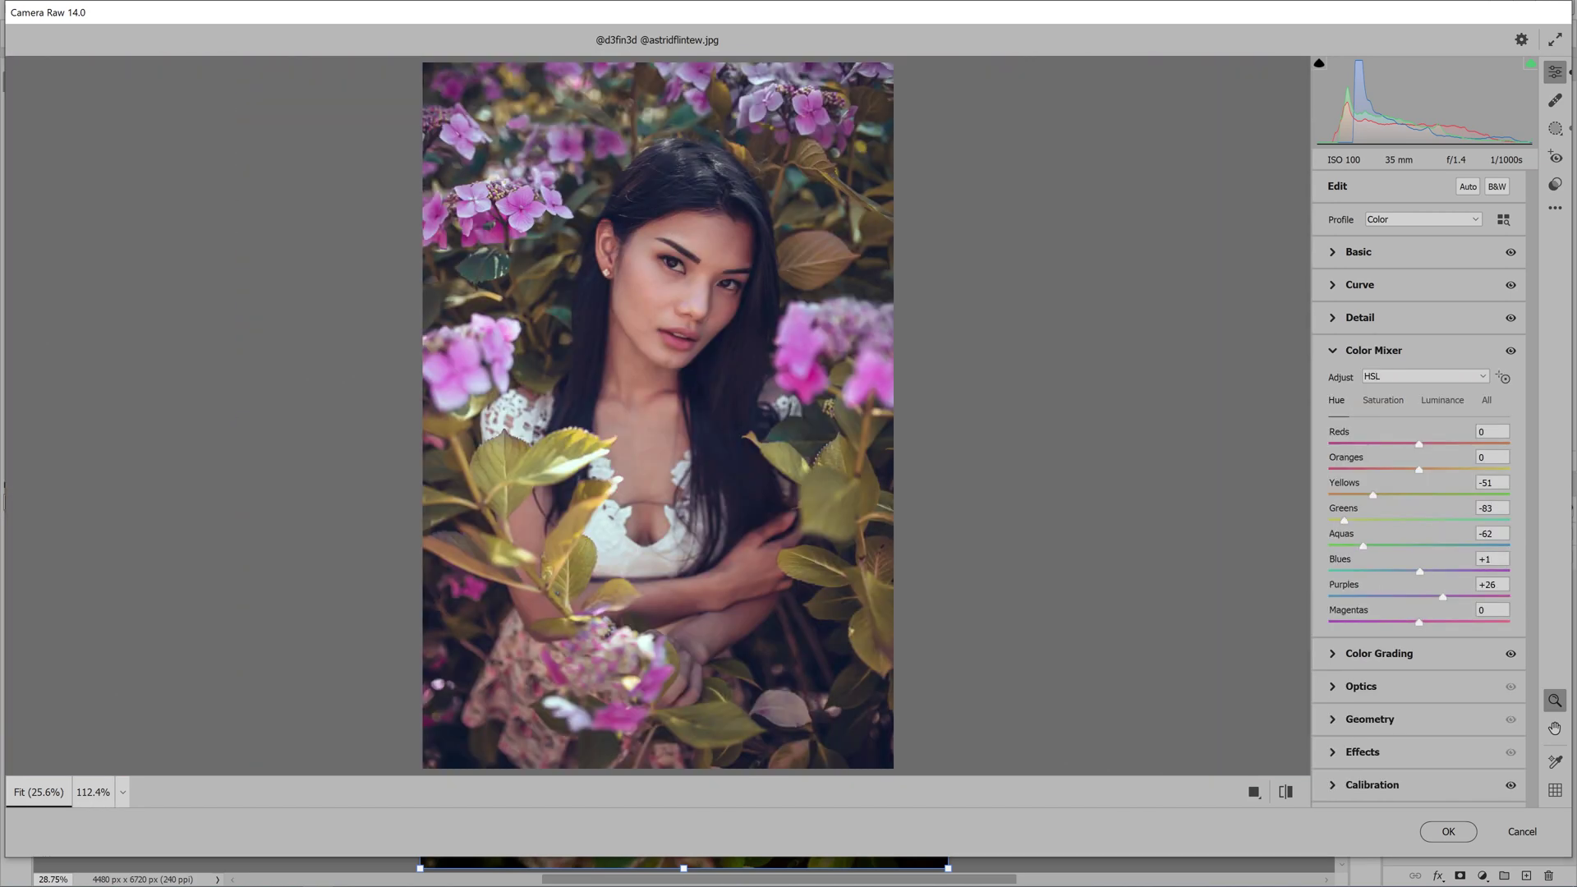
Desaturate the Yellows and Purples in the Color Mixer.
{"action": "left_click", "coordinate": [1383, 400]}
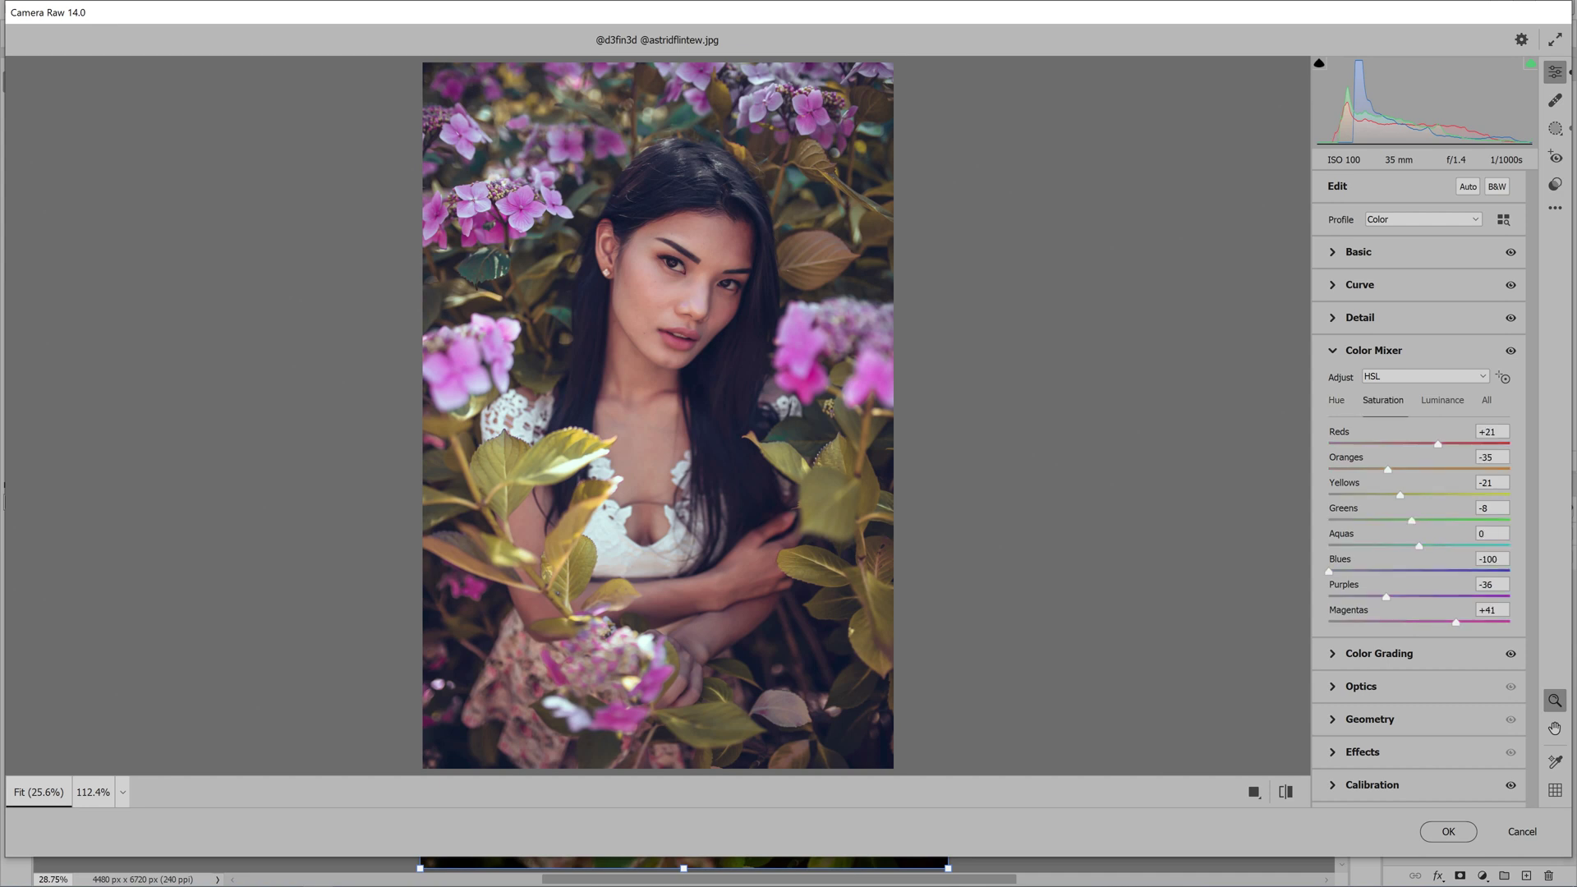
{"action": "left_click_drag", "start_coordinate": [1379, 494], "coordinate": [1367, 494]}
{"action": "left_click_drag", "start_coordinate": [1385, 596], "coordinate": [1378, 596]}
Lift the black point of the point curve.
{"action": "left_click", "coordinate": [1359, 284]}
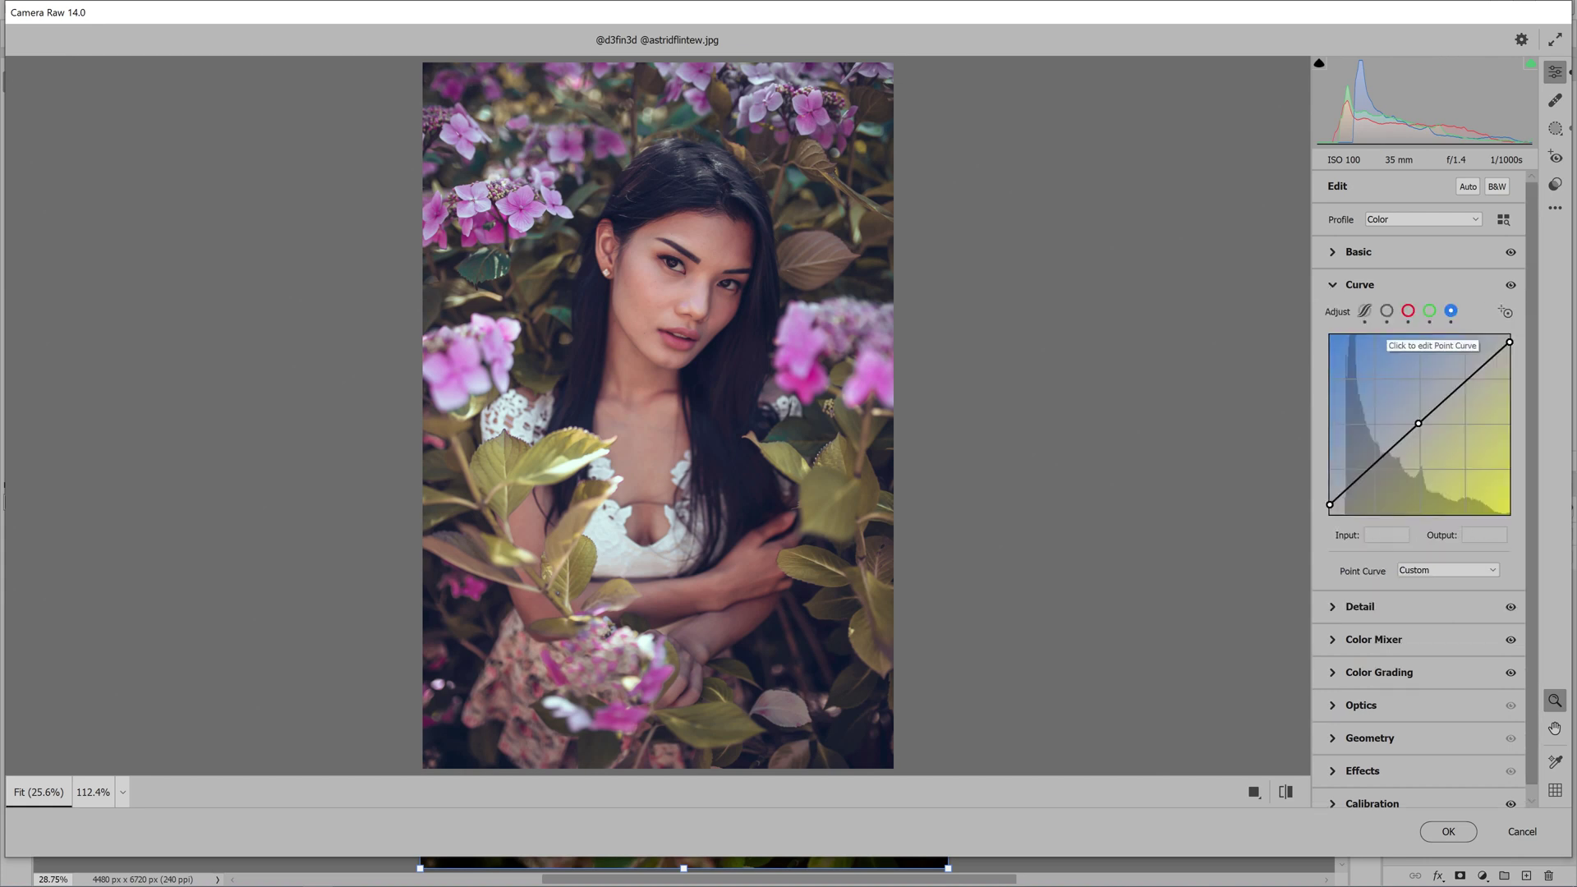
{"action": "left_click", "coordinate": [1420, 423]}
{"action": "left_click_drag", "start_coordinate": [1362, 482], "coordinate": [1329, 492]}
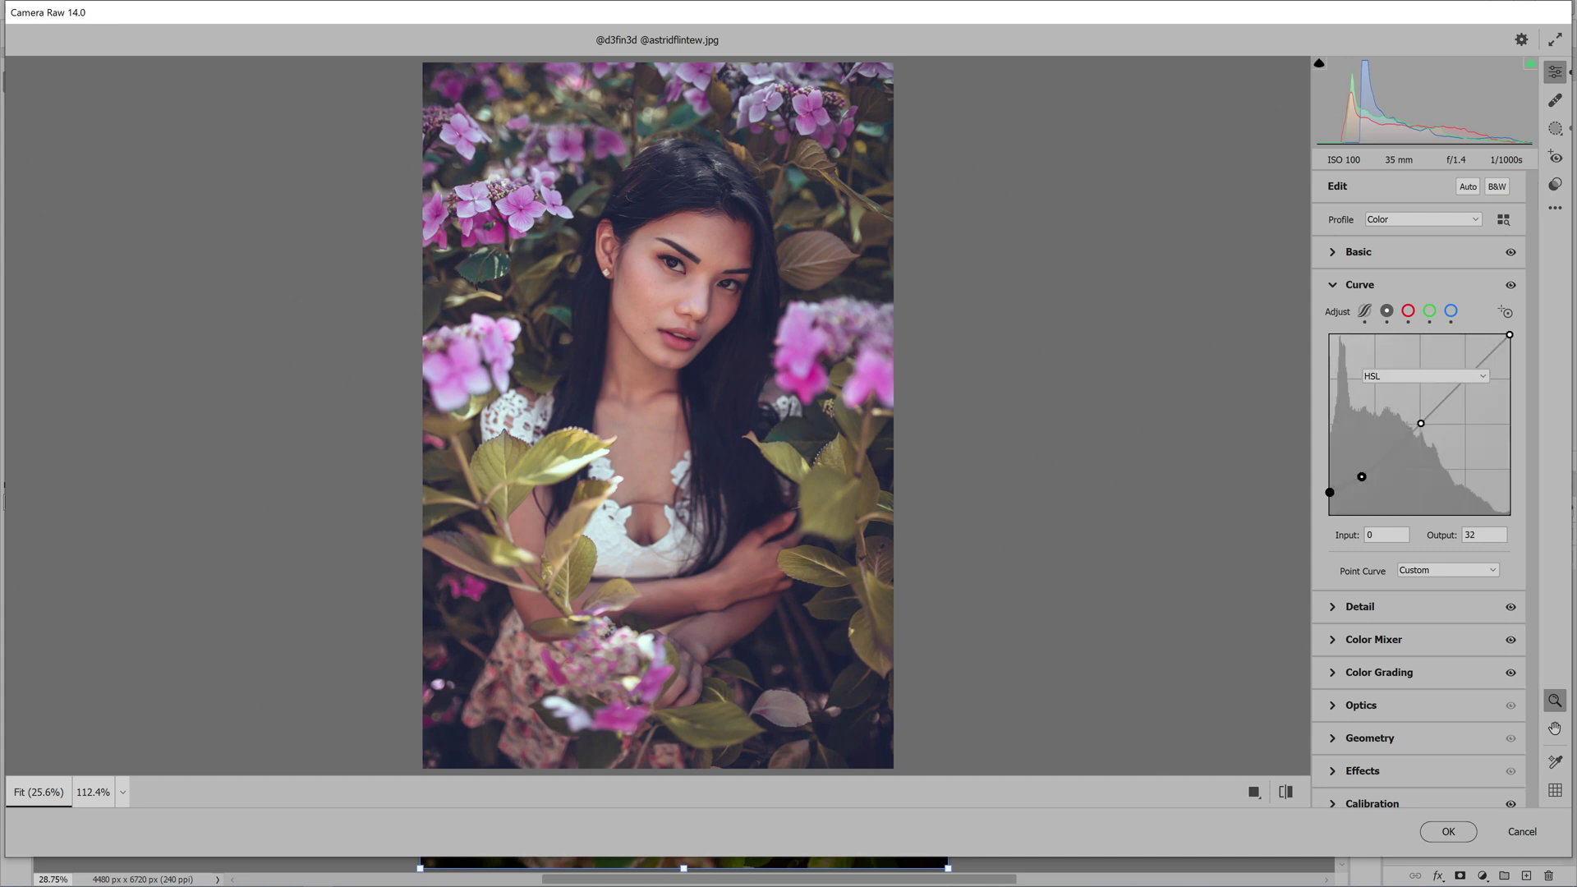
Lower Greens luminance to -35 to darken the leaves.
{"action": "left_click", "coordinate": [1373, 638]}
{"action": "mouse_move", "coordinate": [1419, 519]}
{"action": "left_mouse_down"}
{"action": "mouse_move", "coordinate": [1381, 519]}
{"action": "mouse_move", "coordinate": [1404, 494]}
{"action": "left_mouse_up"}
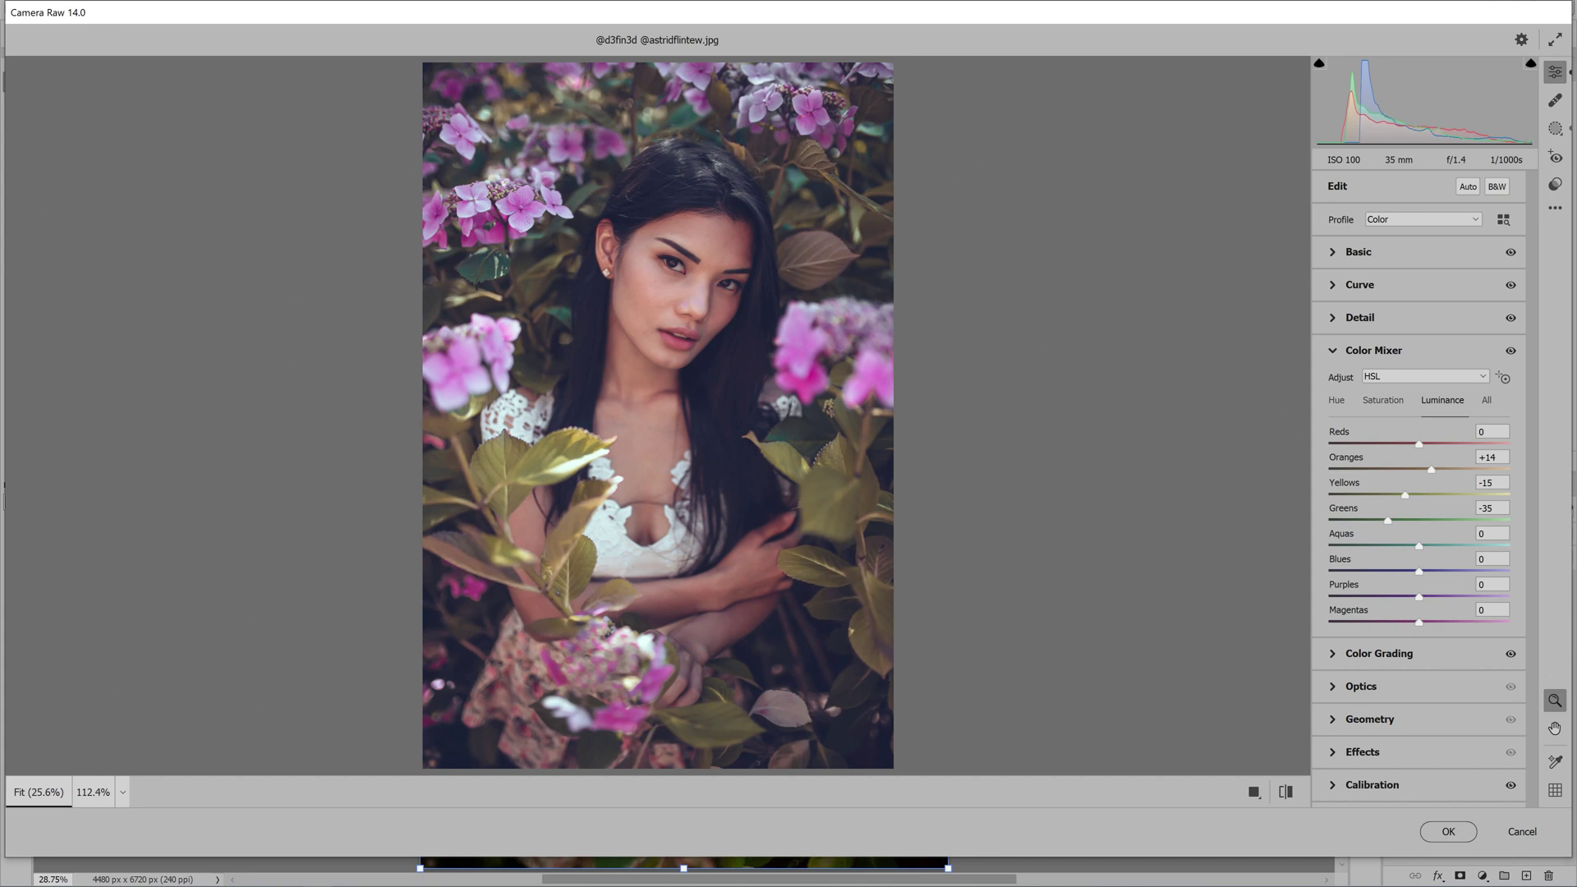
{"action": "left_click", "coordinate": [1379, 653]}
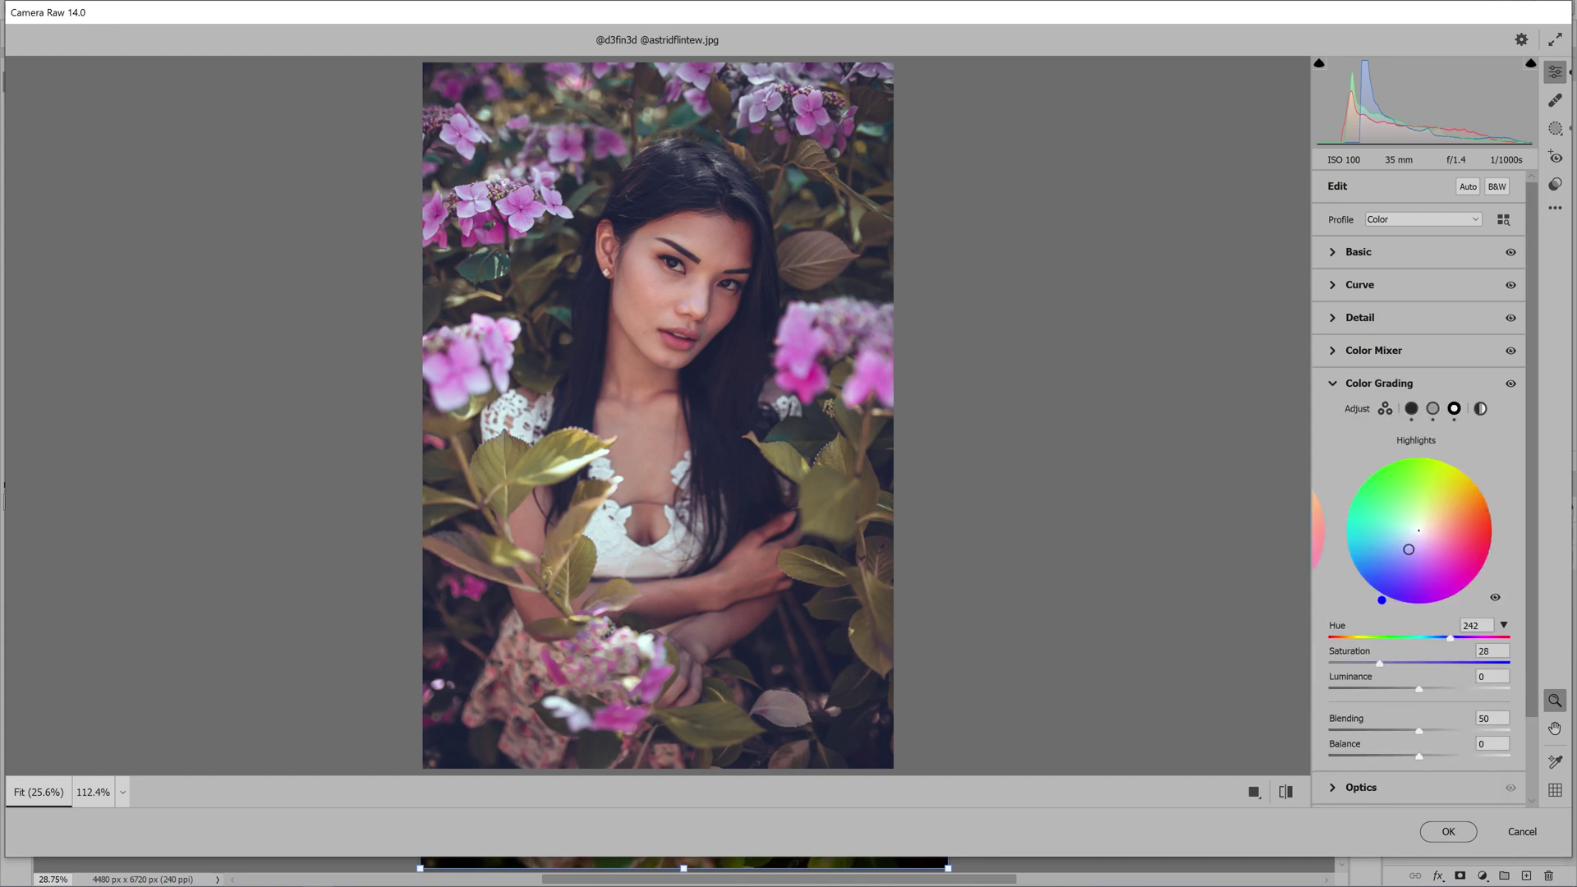
Soften the Highlights color grade to hue 227, saturation 9, checking Midtones and Shadows.
{"action": "left_click_drag", "start_coordinate": [1408, 550], "coordinate": [1414, 535]}
{"action": "left_click", "coordinate": [1432, 408]}
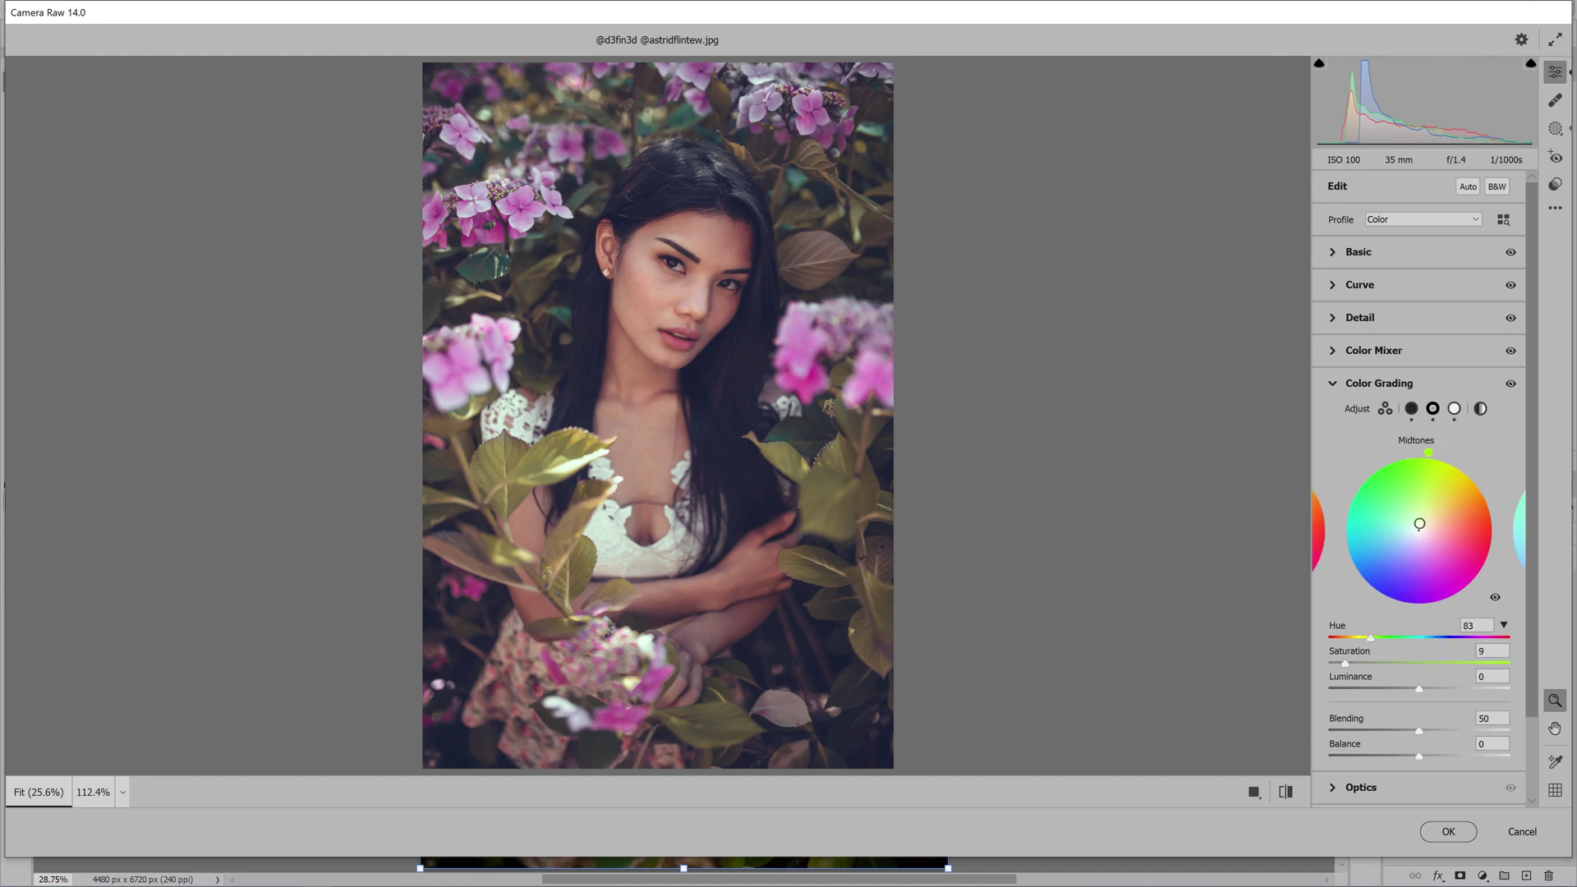
{"action": "left_click", "coordinate": [1411, 408]}
{"action": "scroll", "coordinate": [1417, 468], "scroll_direction": "down", "scroll_amount": 3}
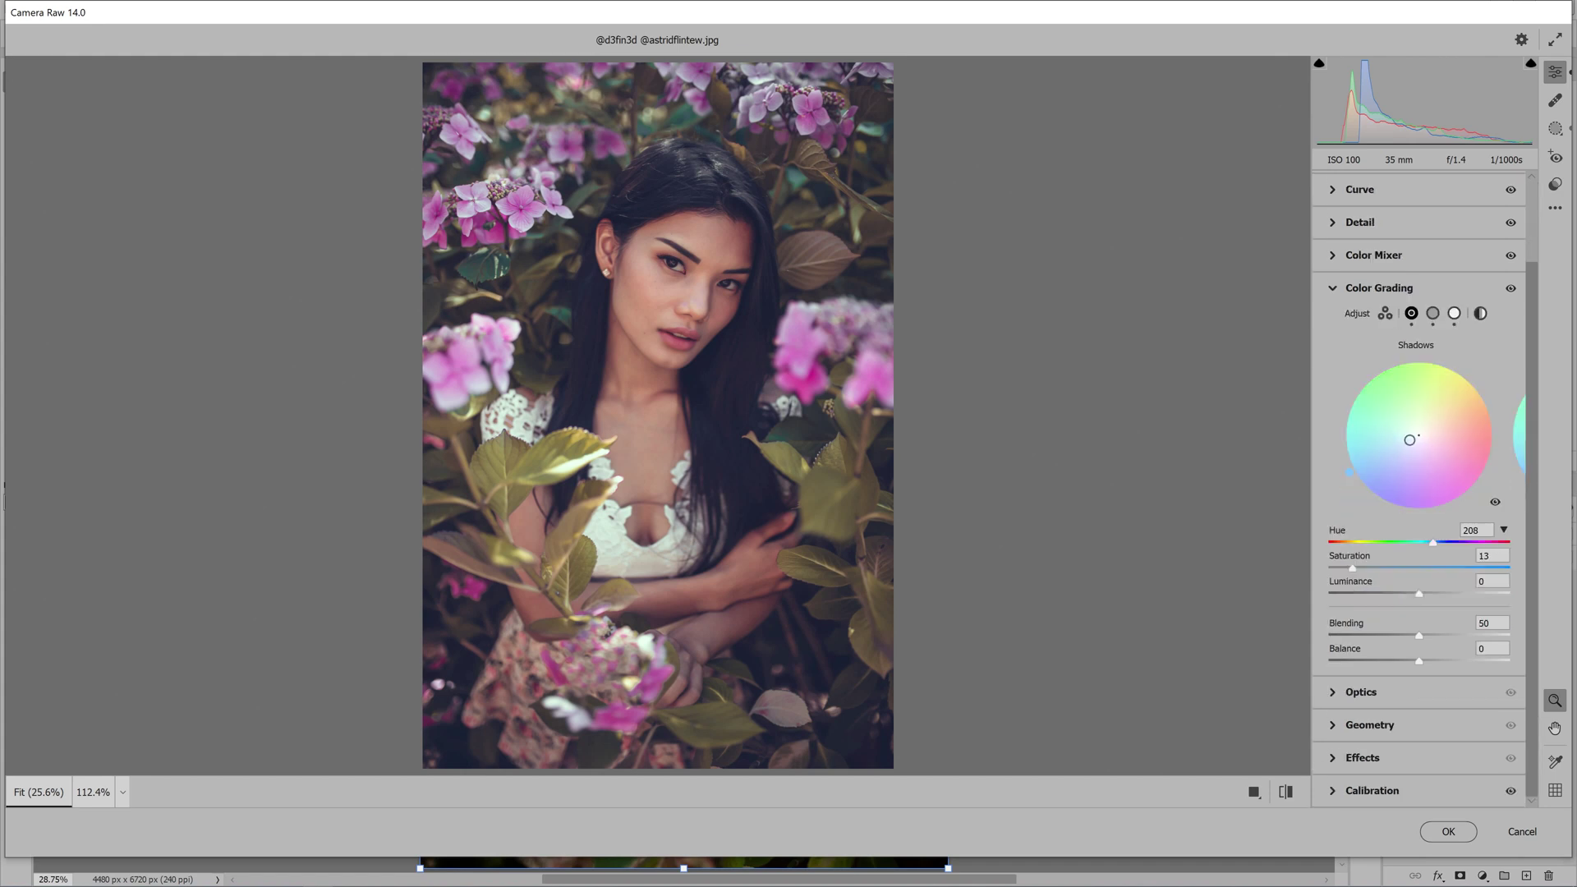
Set Calibration to Green Primary saturation +46 and Blue +36, comparing against defaults.
{"action": "left_click", "coordinate": [1371, 789]}
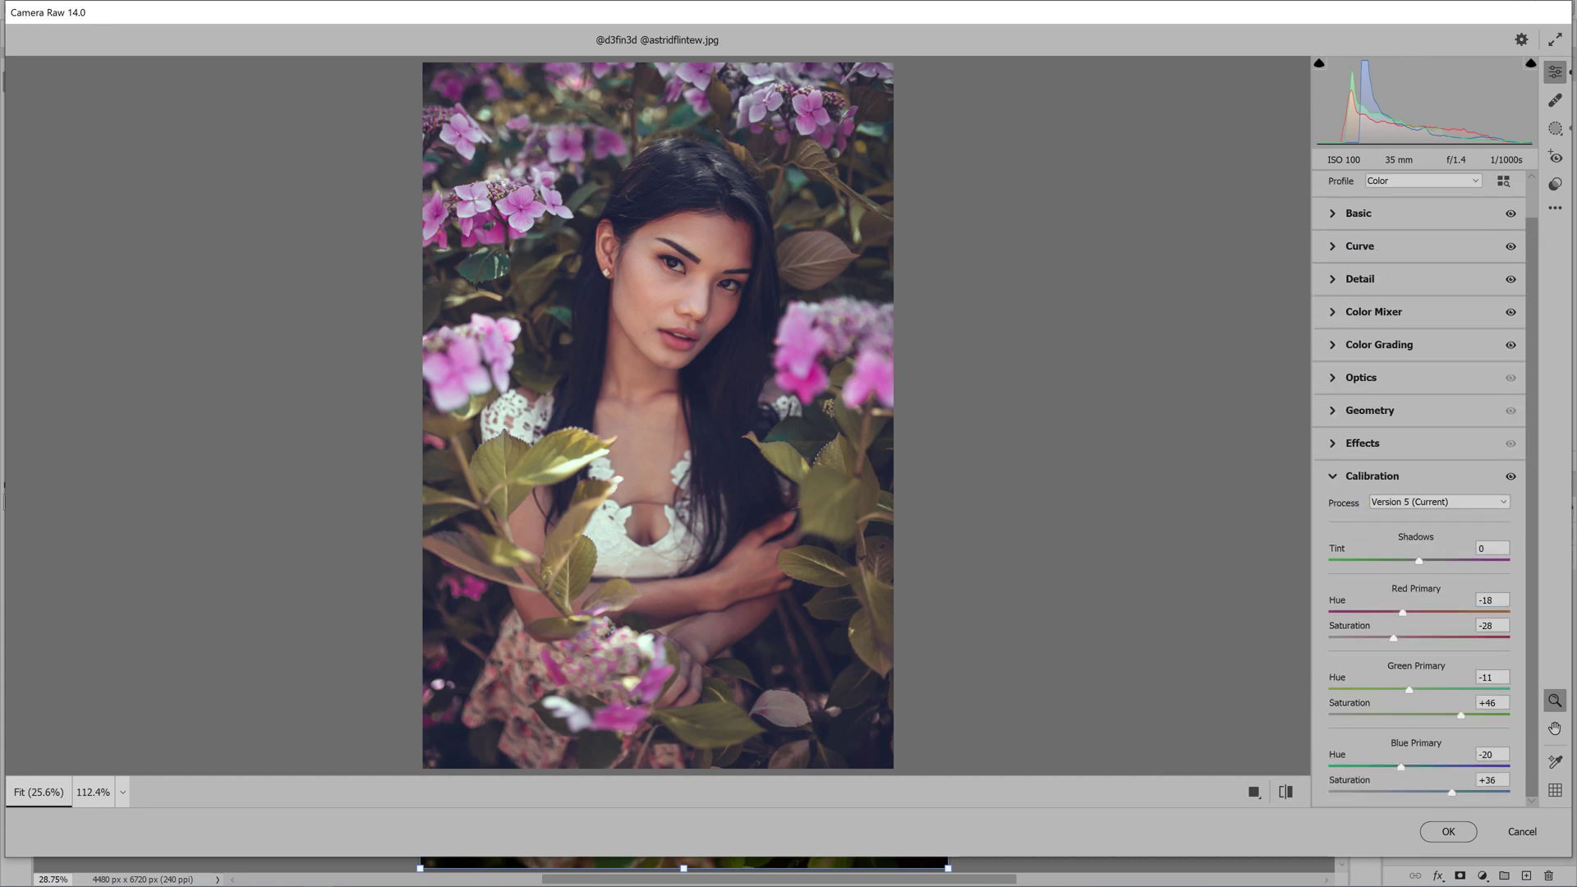
{"action": "key", "text": "Tab"}
{"action": "key", "text": "Tab"}
{"action": "key", "text": "Tab"}
{"action": "key", "text": "Tab"}
{"action": "key", "text": "Tab"}
{"action": "key", "text": "Tab"}
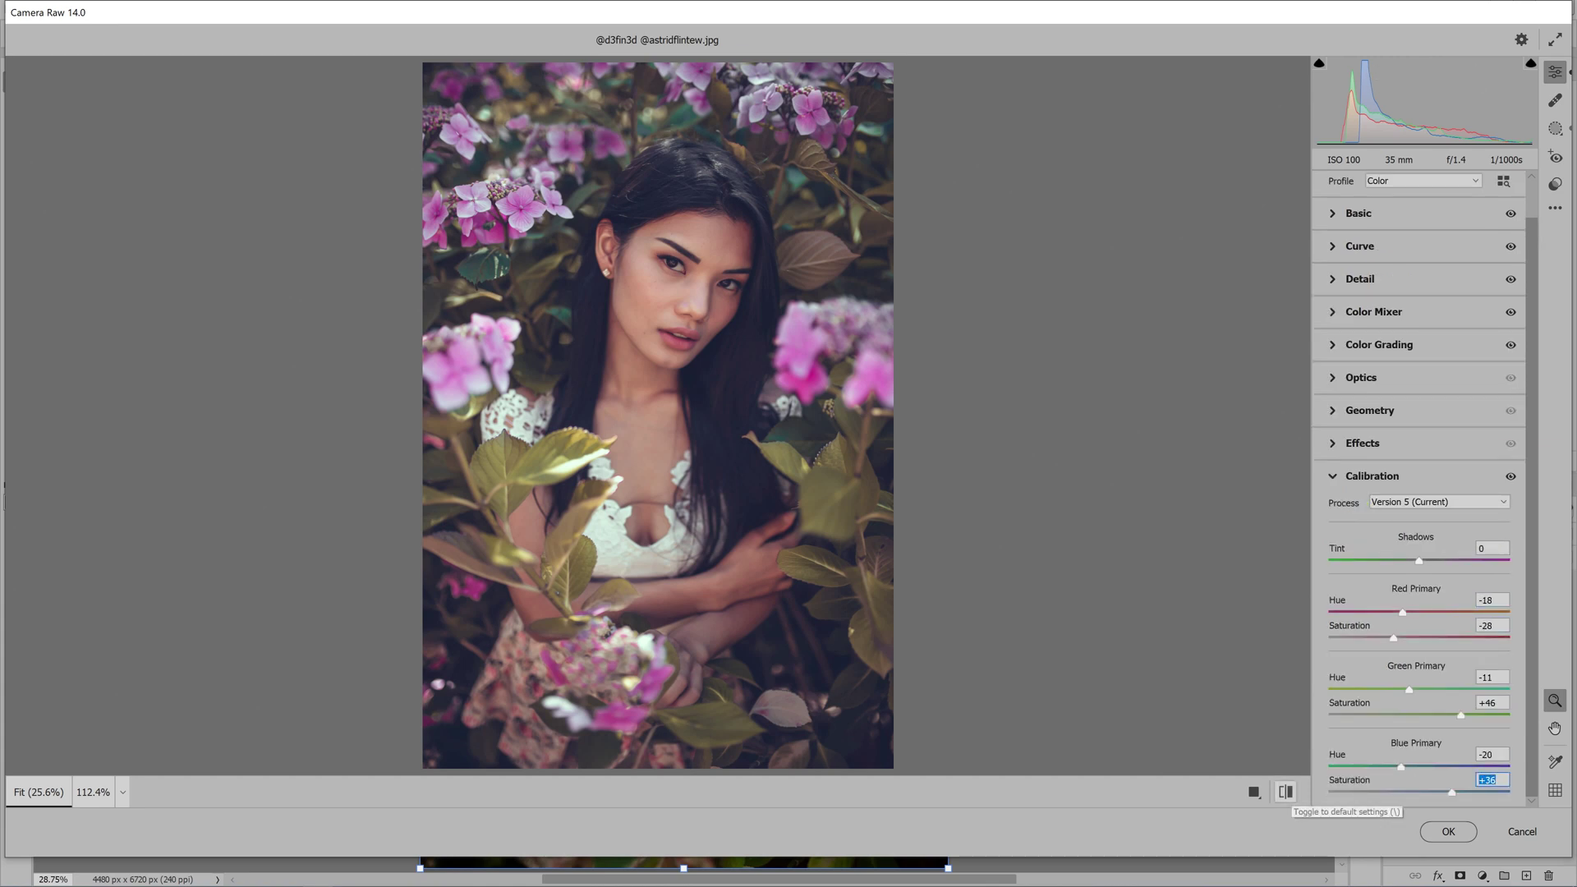
{"action": "left_click", "coordinate": [1285, 792]}
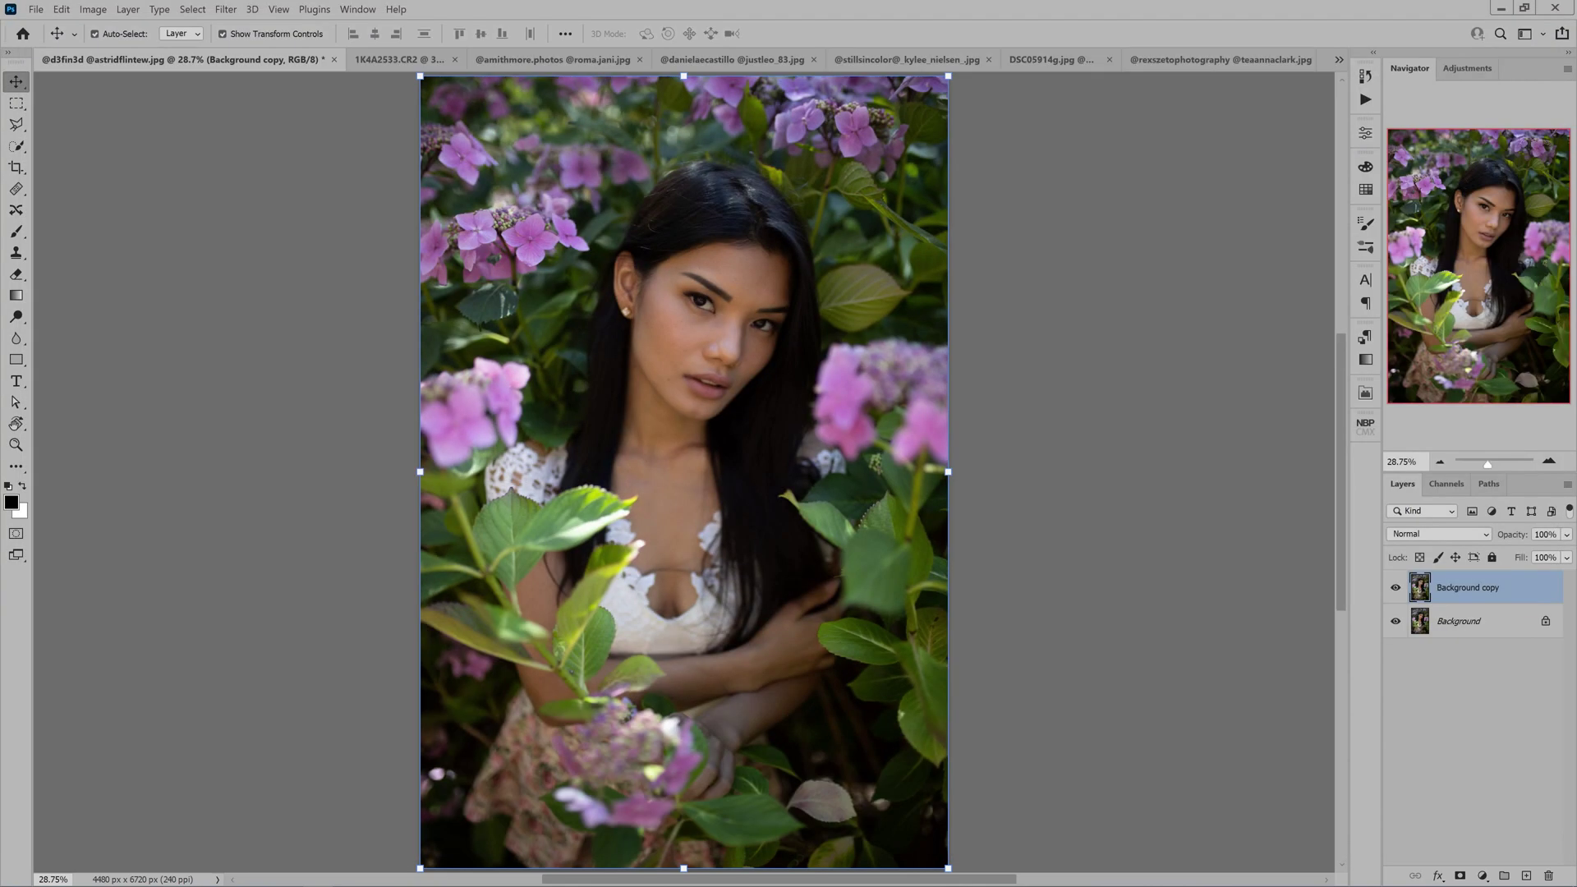
Switch to the 1K4A2533.CR2 photo and open it in the Camera Raw filter.
{"action": "left_click", "coordinate": [399, 59]}
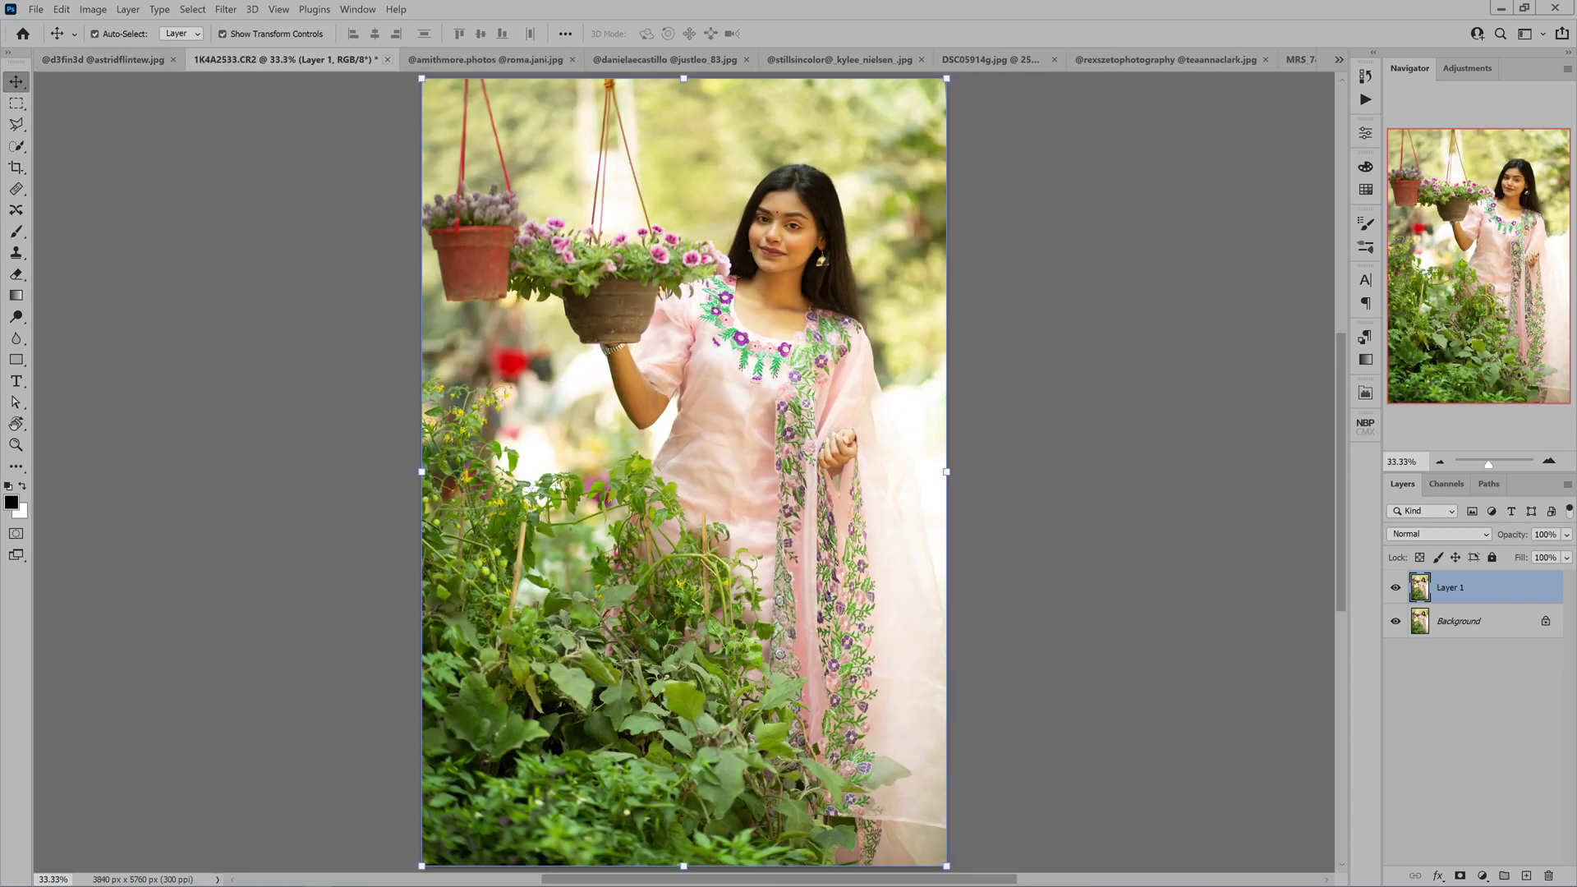
{"action": "left_click", "coordinate": [226, 9]}
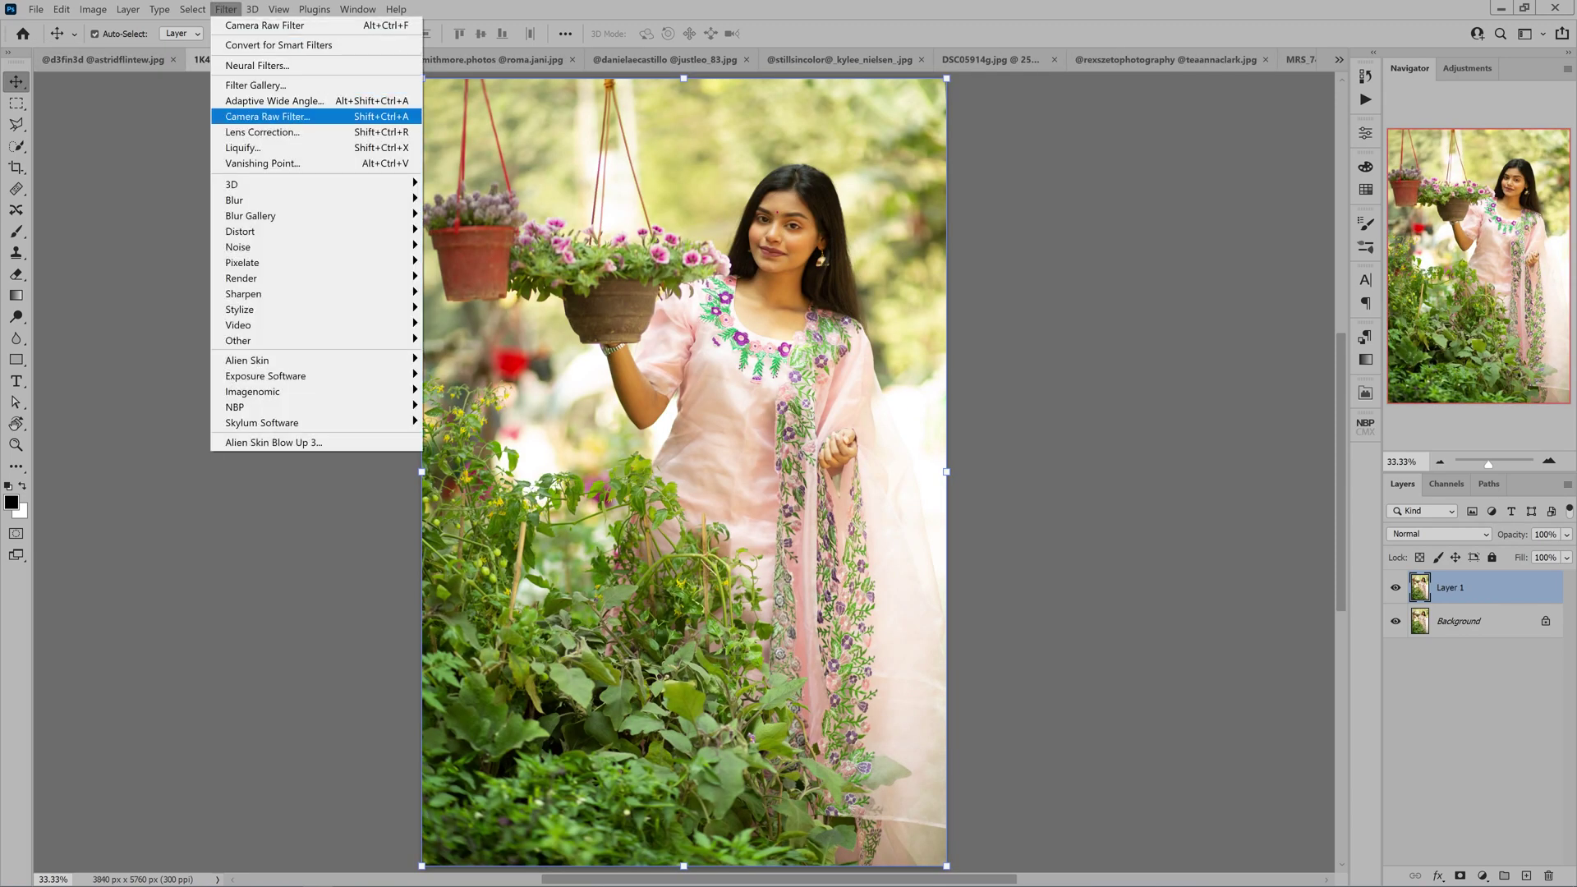
{"action": "left_click", "coordinate": [271, 109]}
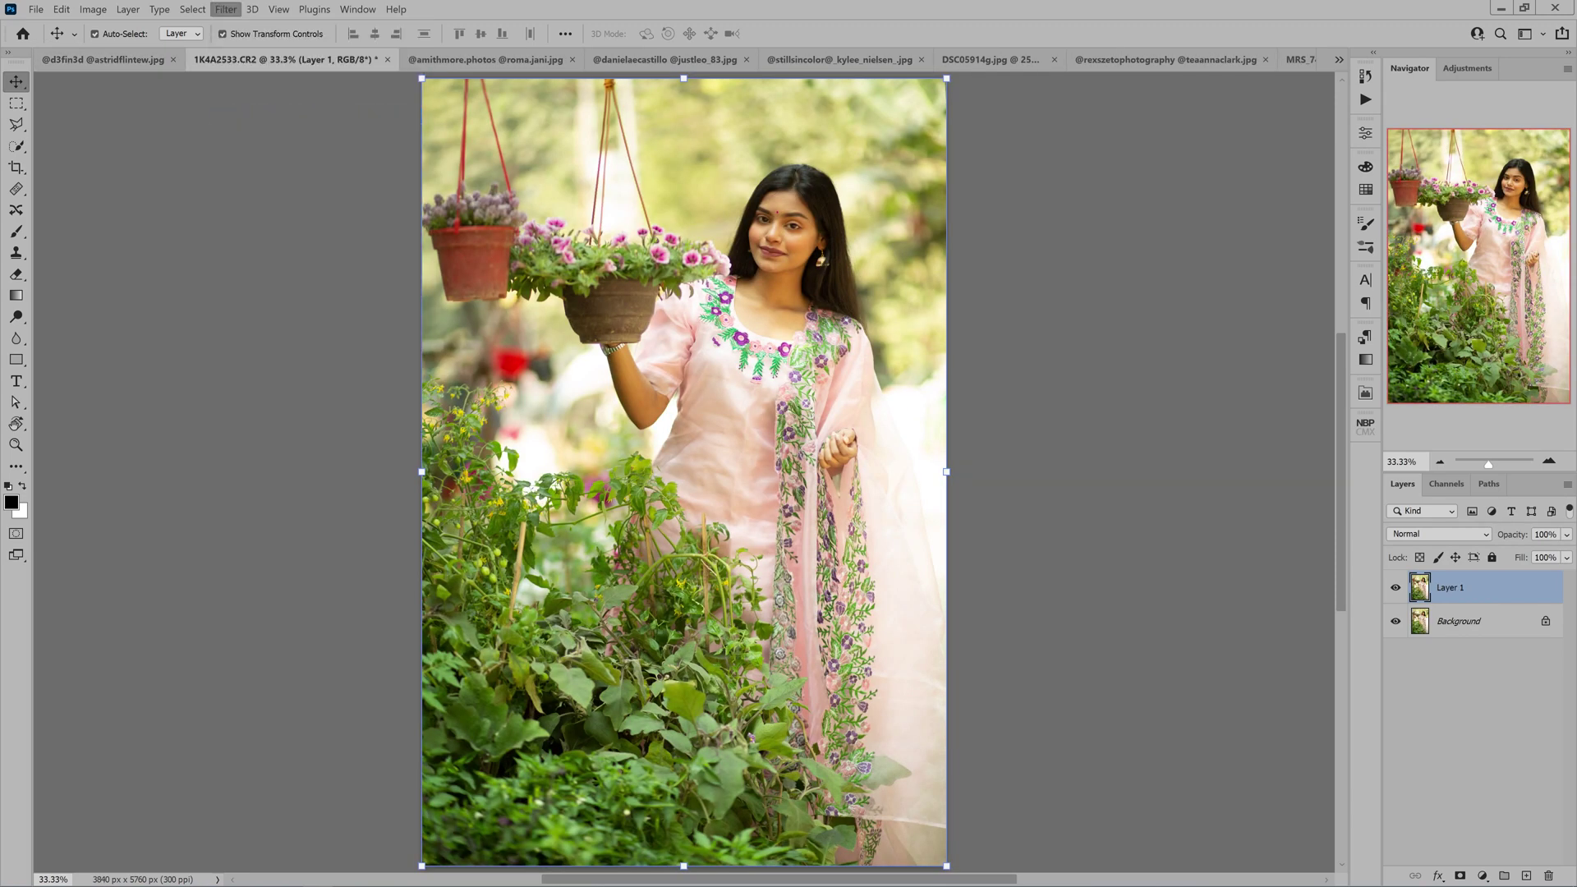
{"action": "left_click", "coordinate": [1510, 197]}
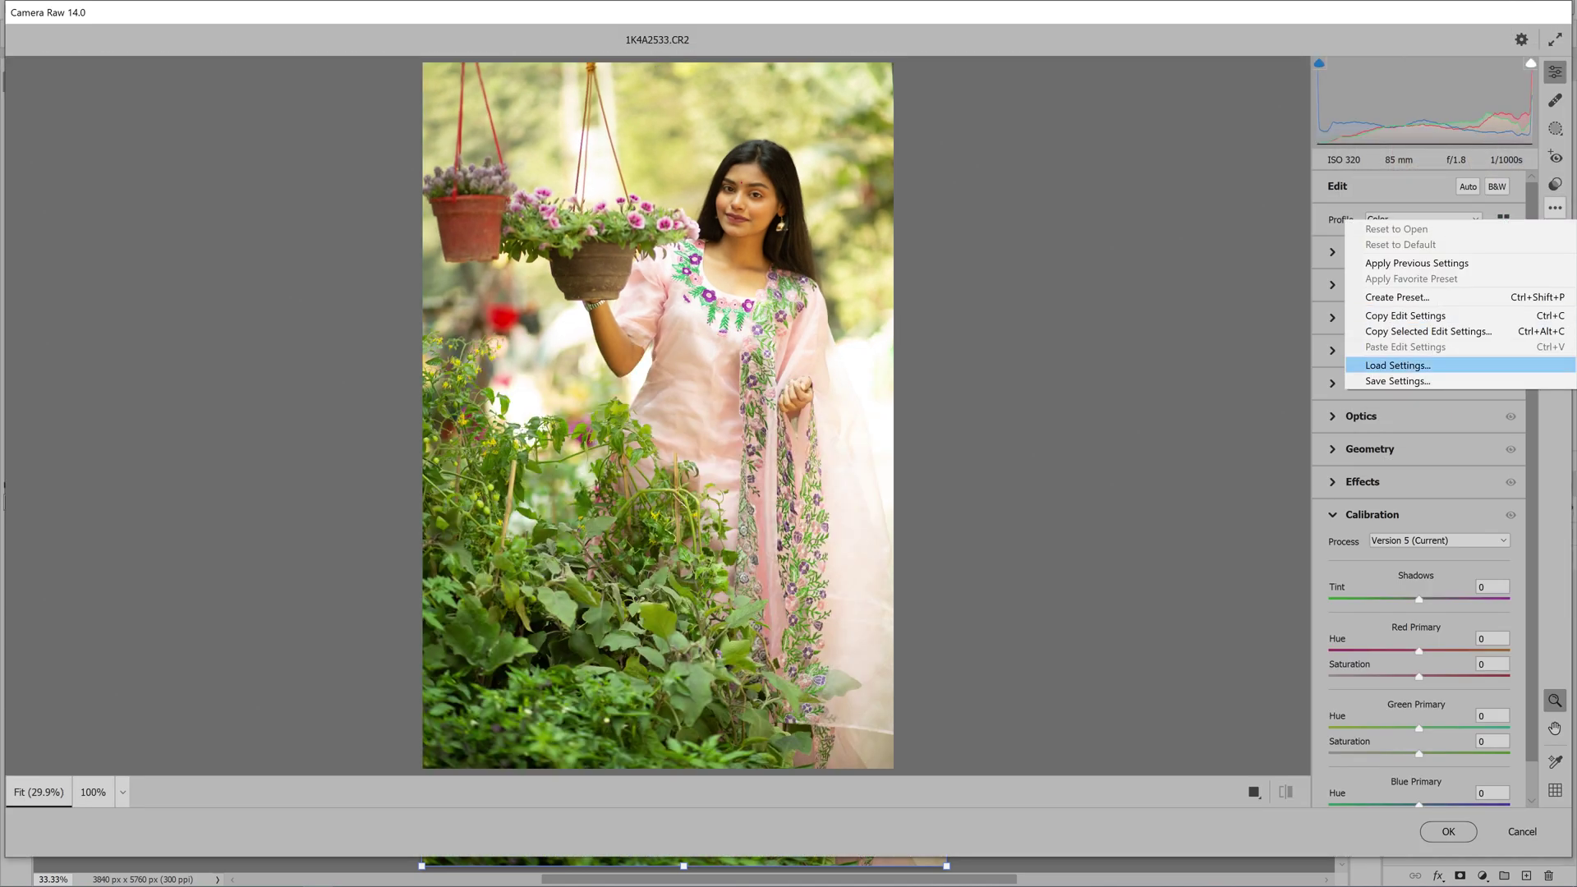
Load the MHB Retouch preset and add a lower-right linear gradient mask at Exposure -1.15.
{"action": "left_click", "coordinate": [1395, 366]}
{"action": "double_click", "coordinate": [795, 177]}
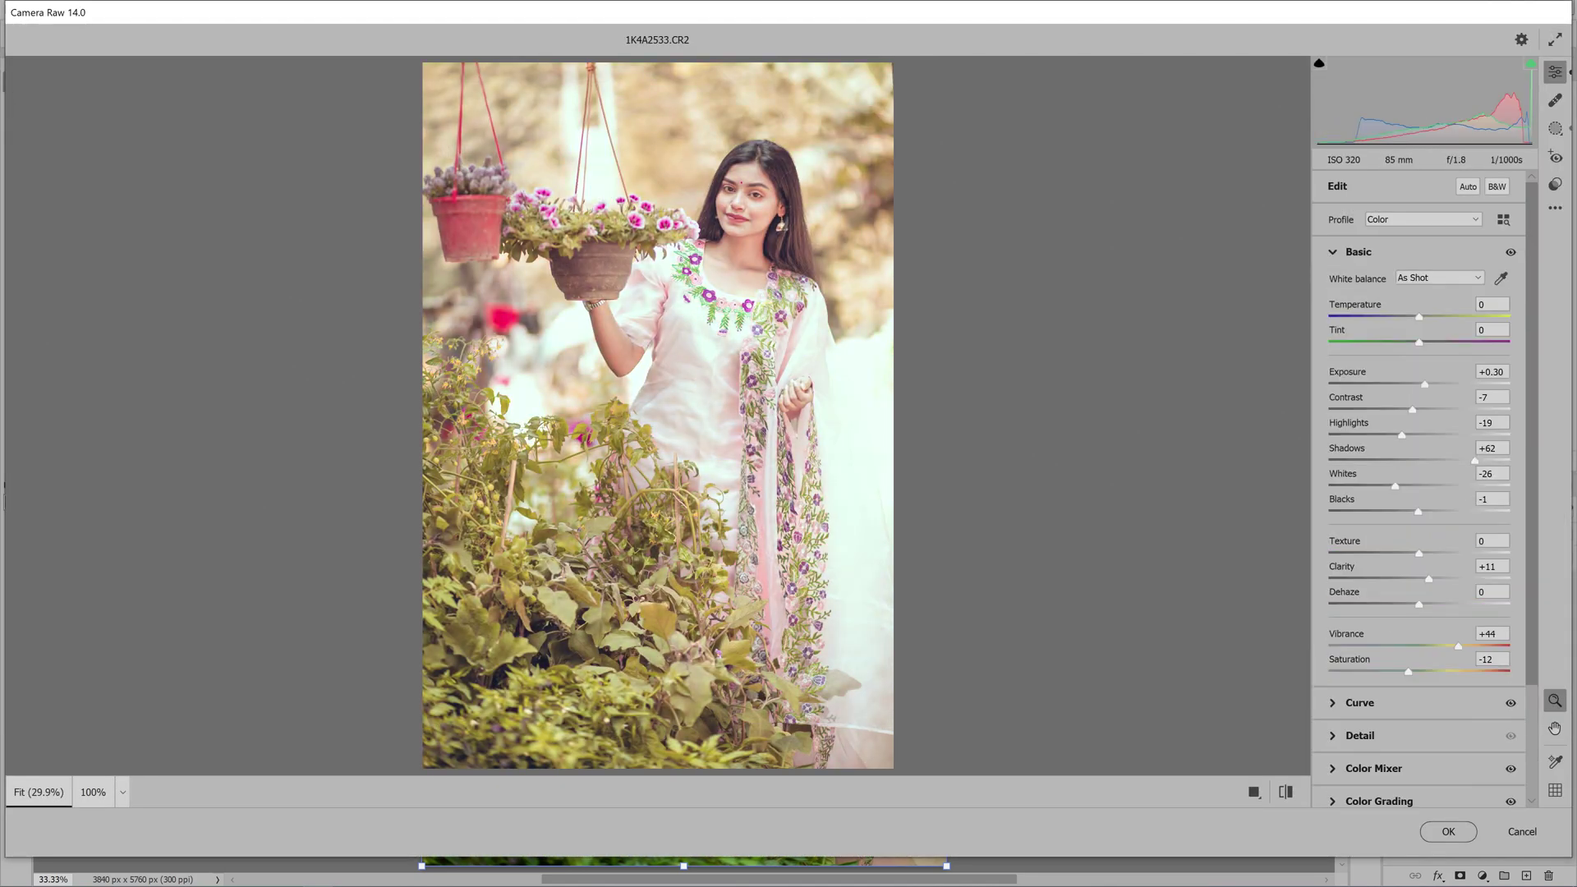
{"action": "left_click", "coordinate": [1554, 127]}
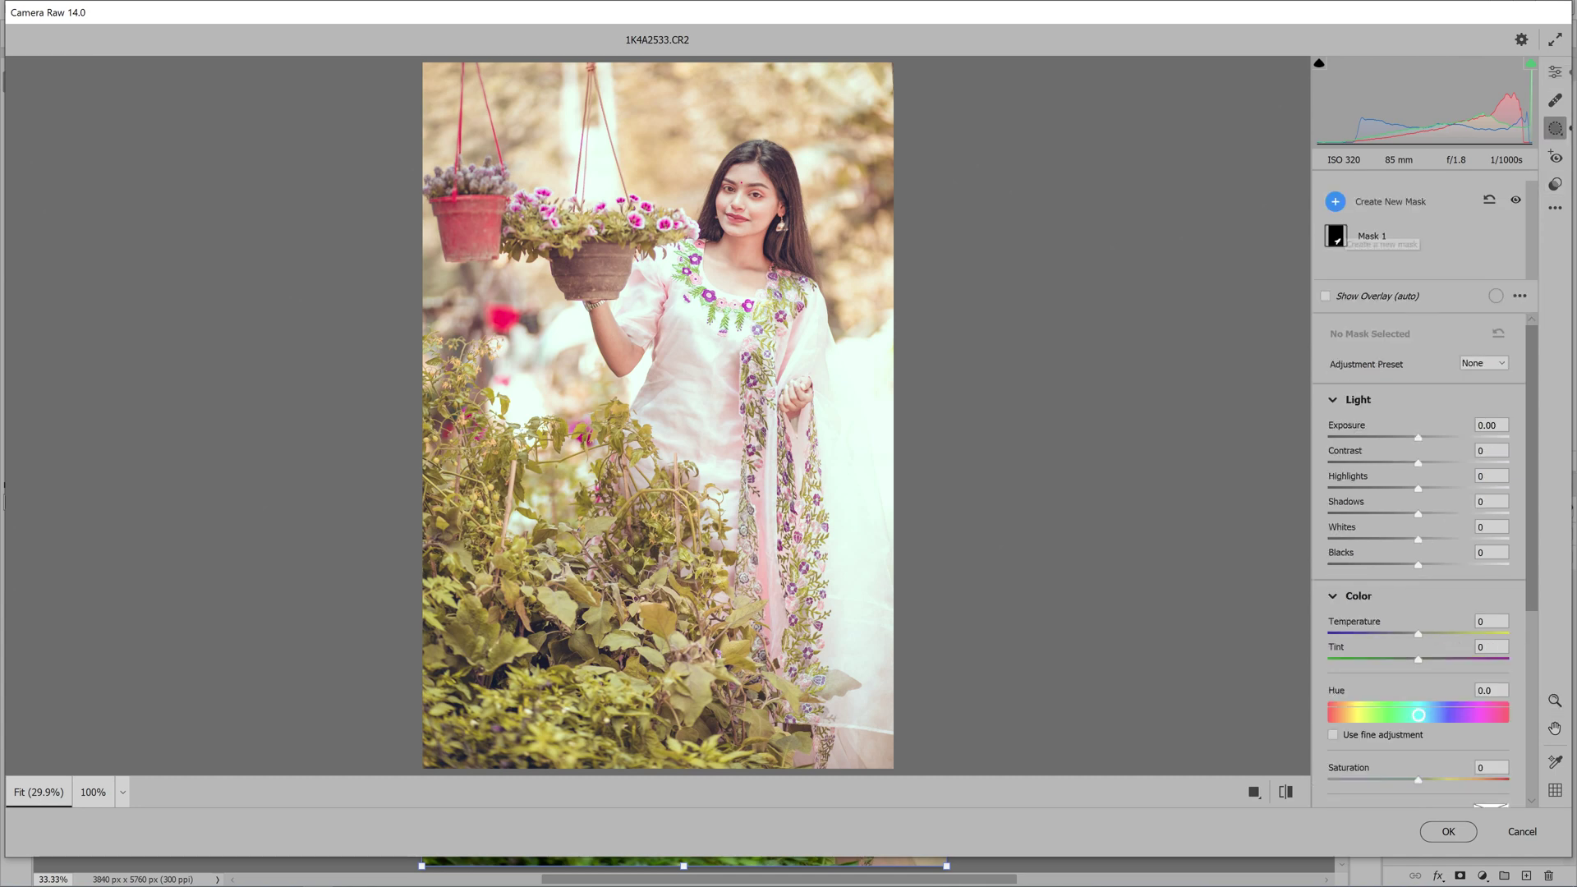
{"action": "left_click", "coordinate": [1335, 202]}
{"action": "left_click", "coordinate": [1396, 271]}
{"action": "mouse_move", "coordinate": [762, 525]}
{"action": "left_mouse_down"}
{"action": "mouse_move", "coordinate": [885, 615]}
{"action": "mouse_move", "coordinate": [763, 575]}
{"action": "left_mouse_up"}
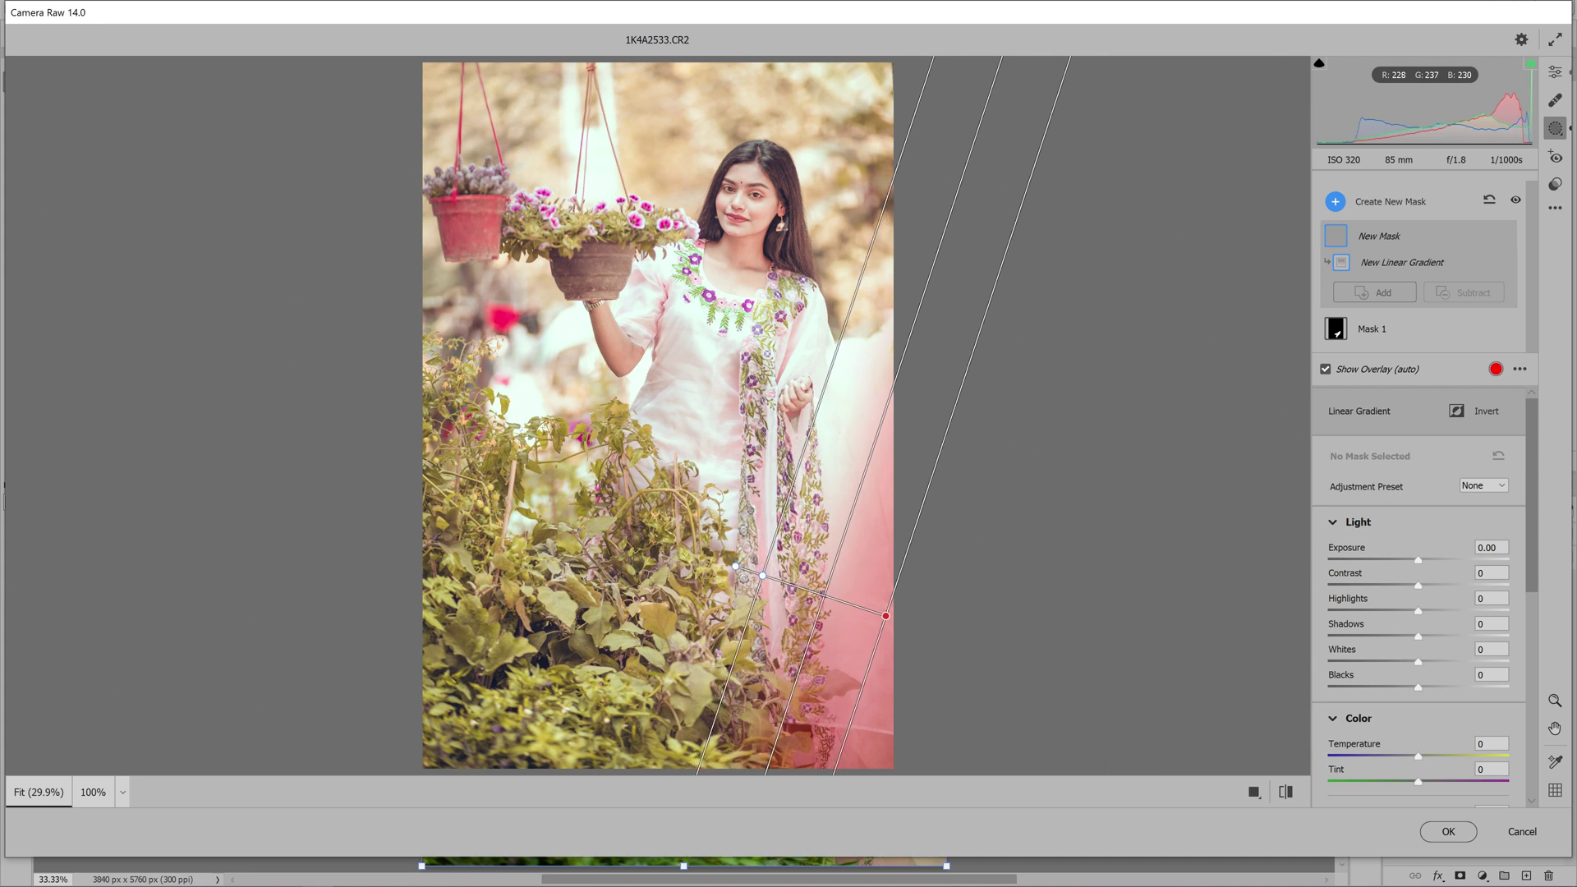
{"action": "left_click_drag", "start_coordinate": [1417, 559], "coordinate": [1391, 560]}
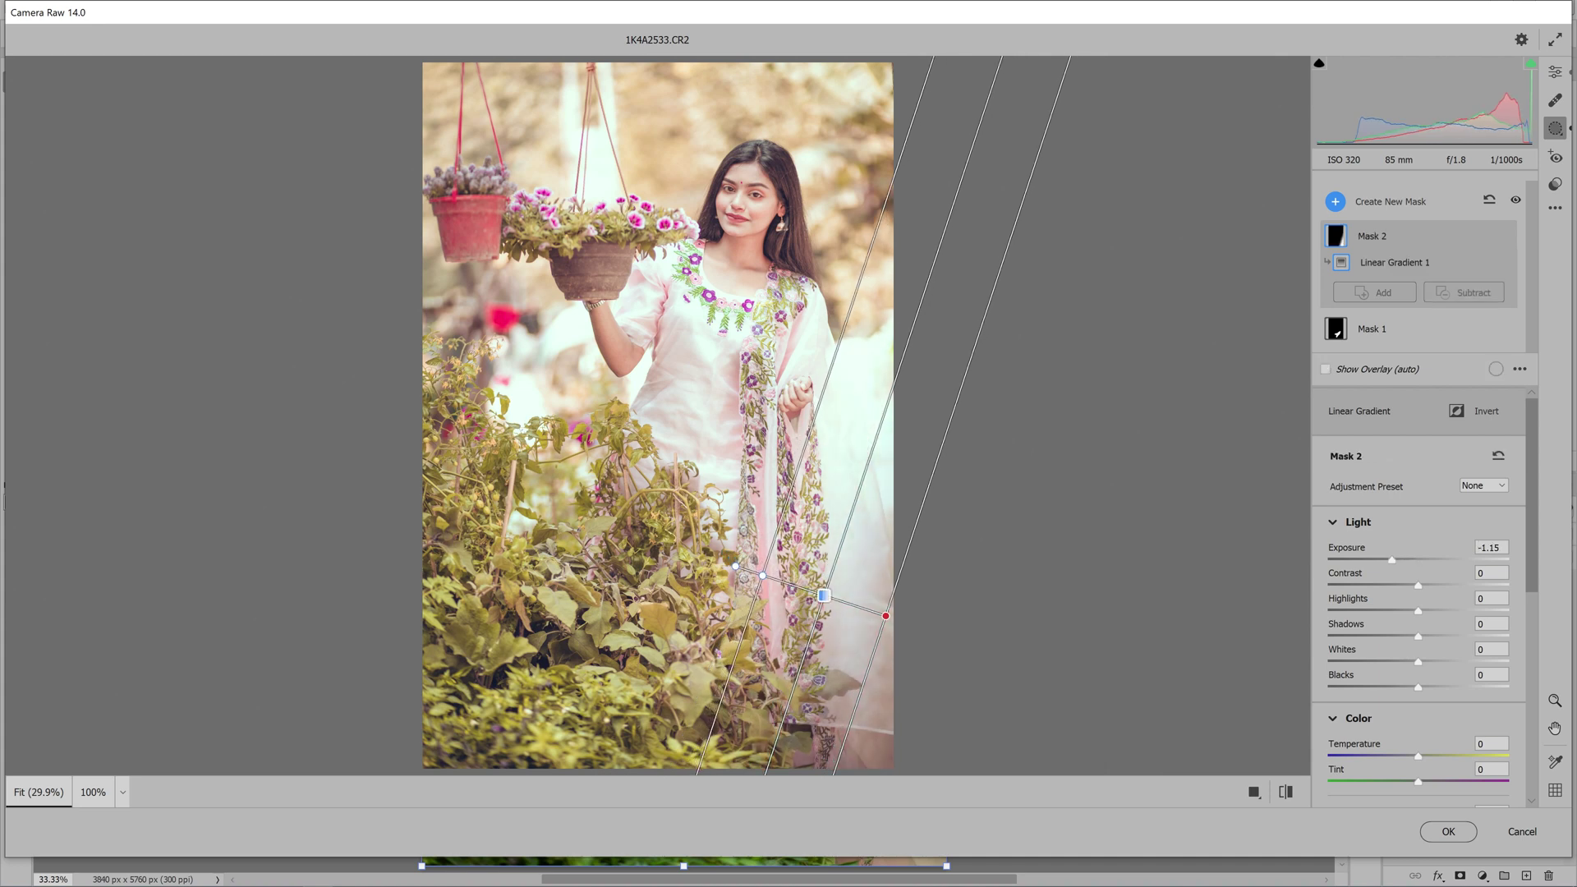
{"action": "left_click", "coordinate": [1335, 201]}
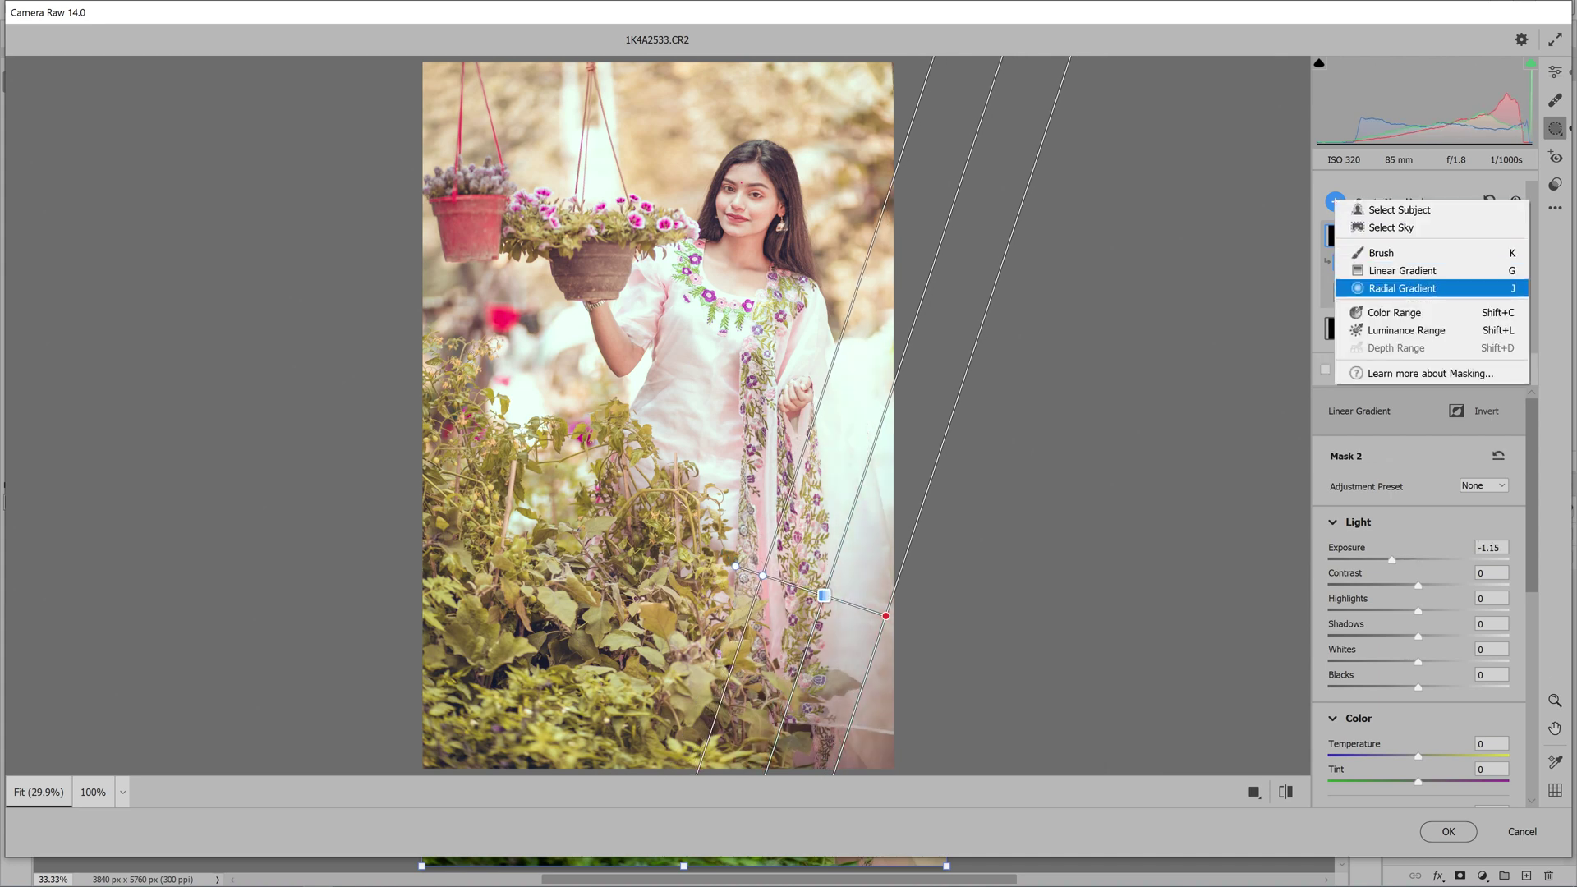
Add a radial gradient over the woman's upper body with slightly lowered exposure.
{"action": "left_click", "coordinate": [1401, 289]}
{"action": "left_click_drag", "start_coordinate": [827, 289], "coordinate": [993, 517]}
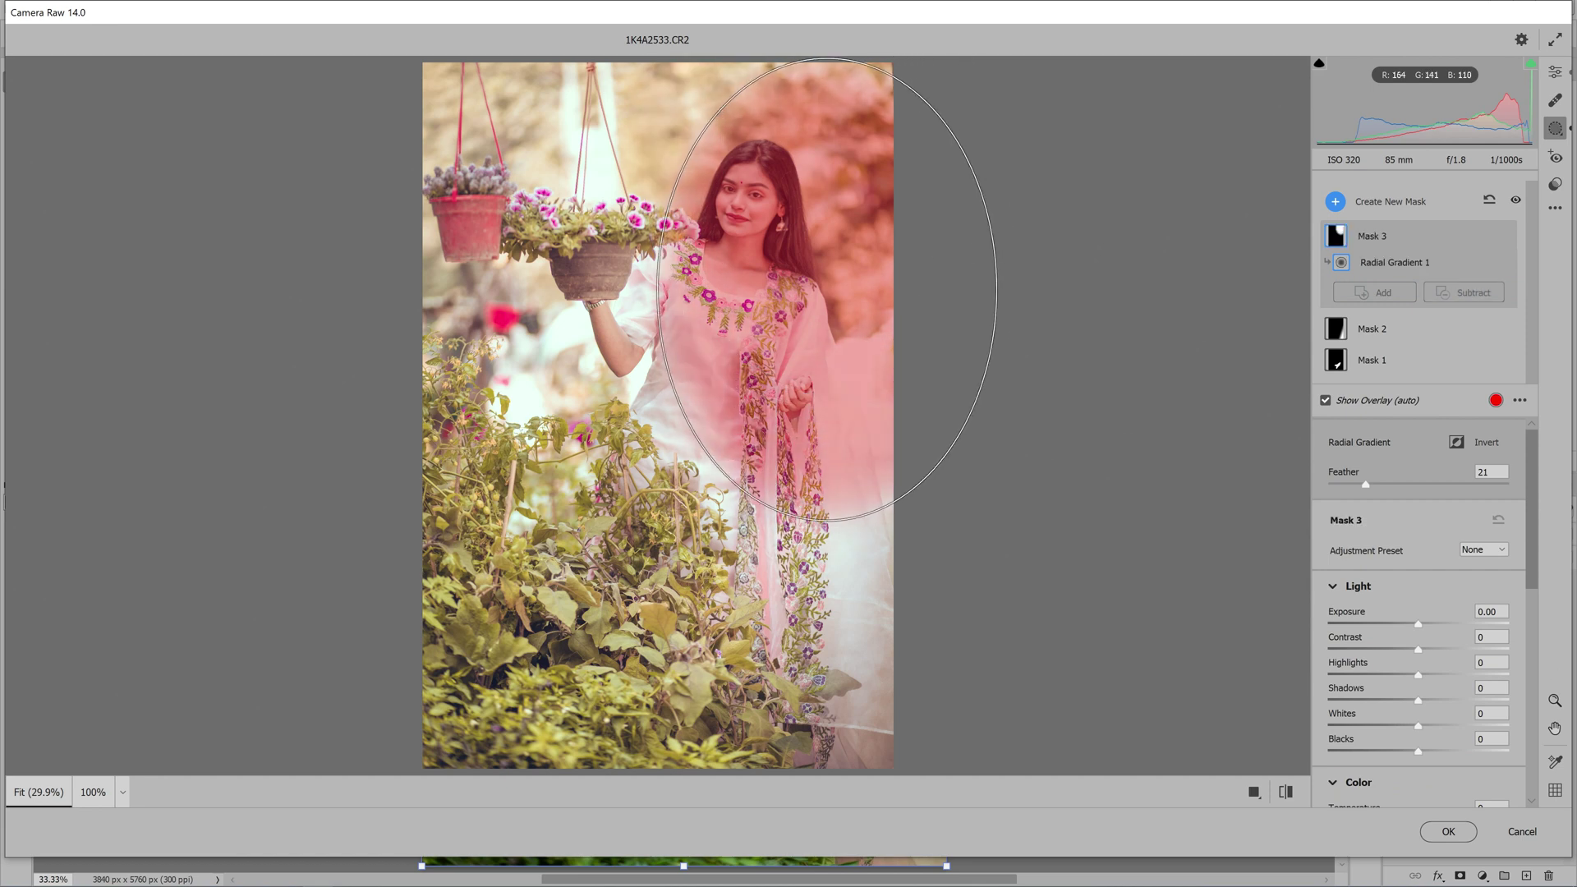
{"action": "left_click_drag", "start_coordinate": [1417, 624], "coordinate": [1412, 624]}
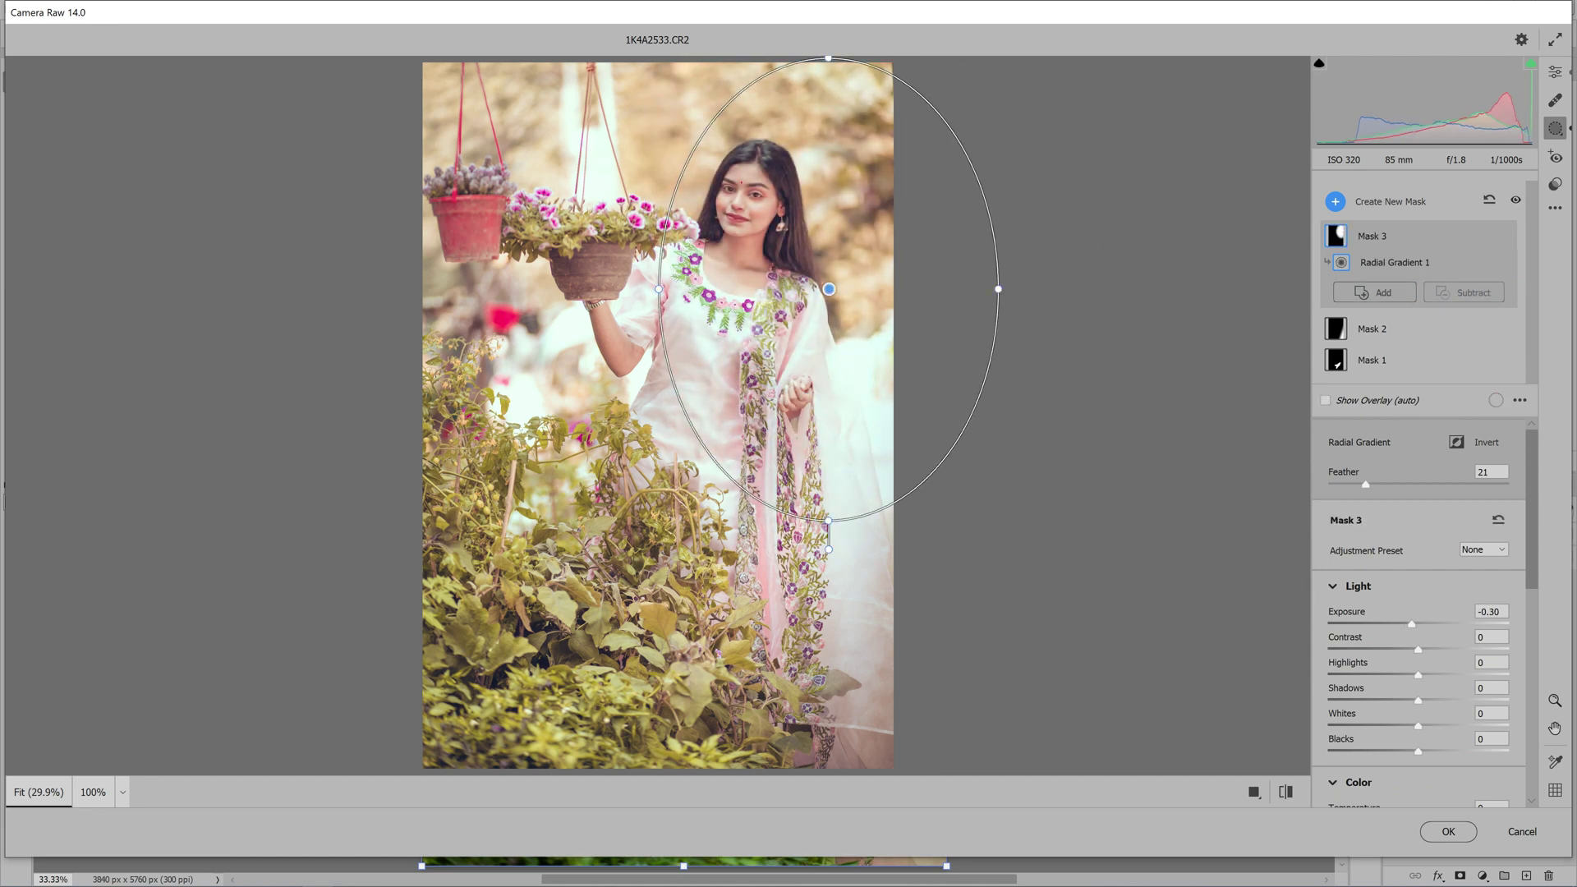
{"action": "left_click", "coordinate": [1386, 292]}
{"action": "key", "text": "Escape"}
Subtract a brushed area from Mask 3 and delete its radial gradient.
{"action": "right_click", "coordinate": [1369, 238]}
{"action": "key", "text": "Escape"}
{"action": "left_click", "coordinate": [1463, 292]}
{"action": "left_click", "coordinate": [1462, 344]}
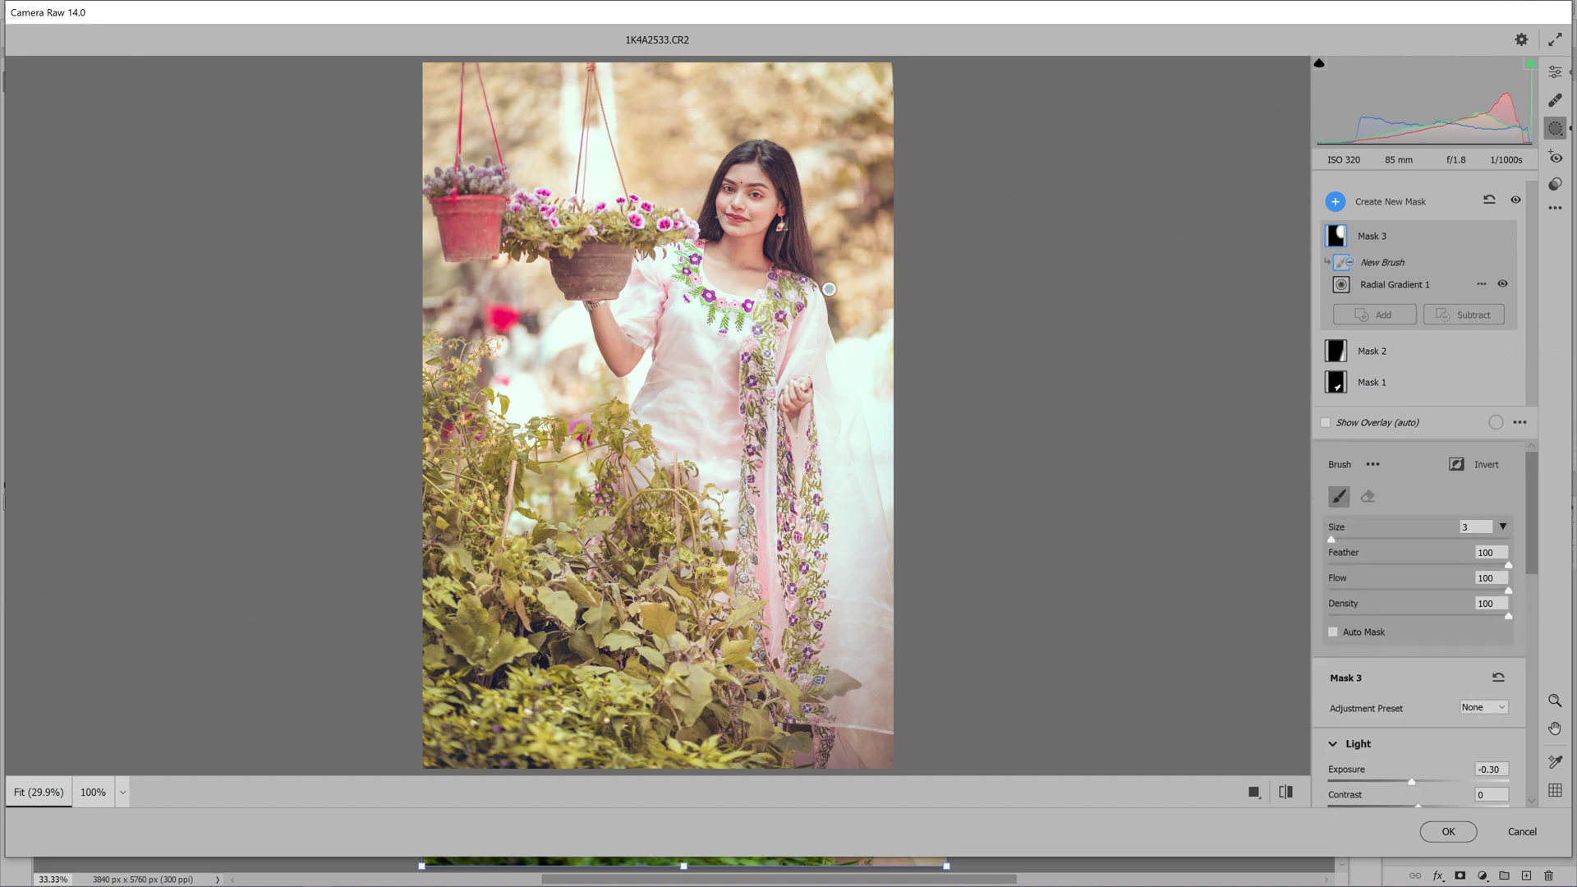
{"action": "key", "text": "bracketright"}
{"action": "key", "text": "bracketleft"}
{"action": "key", "text": "bracketleft"}
{"action": "key", "text": "bracketleft"}
{"action": "key", "text": "bracketleft"}
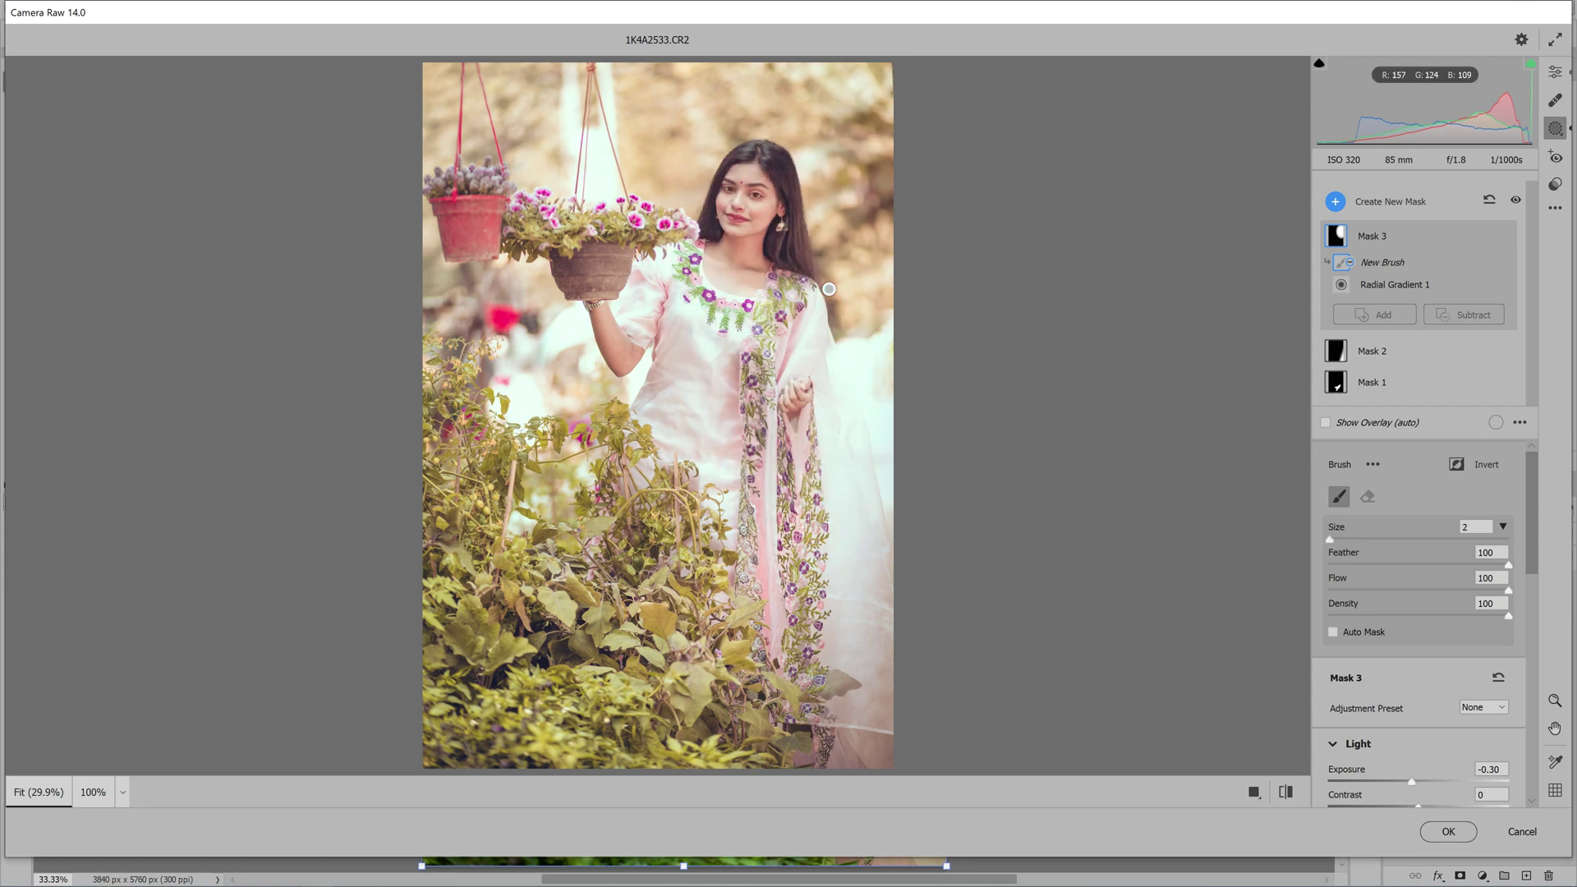
{"action": "left_click", "coordinate": [828, 288]}
{"action": "key", "text": "Delete"}
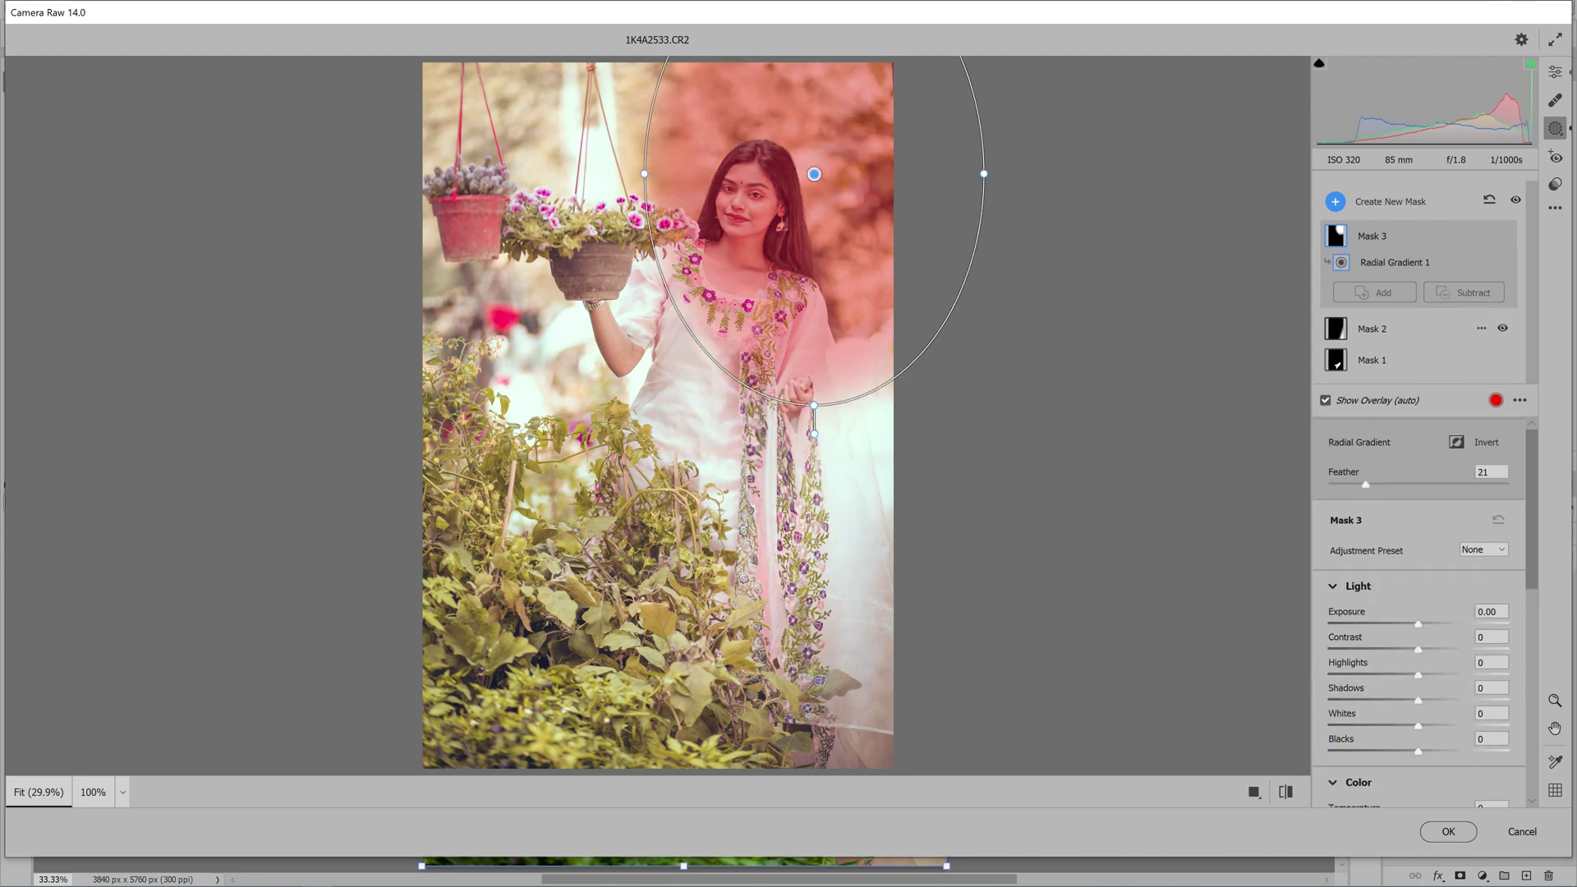
Mask the woman's head with a radial gradient minus the sky, then set Highlights to -91.
{"action": "left_click", "coordinate": [1334, 201]}
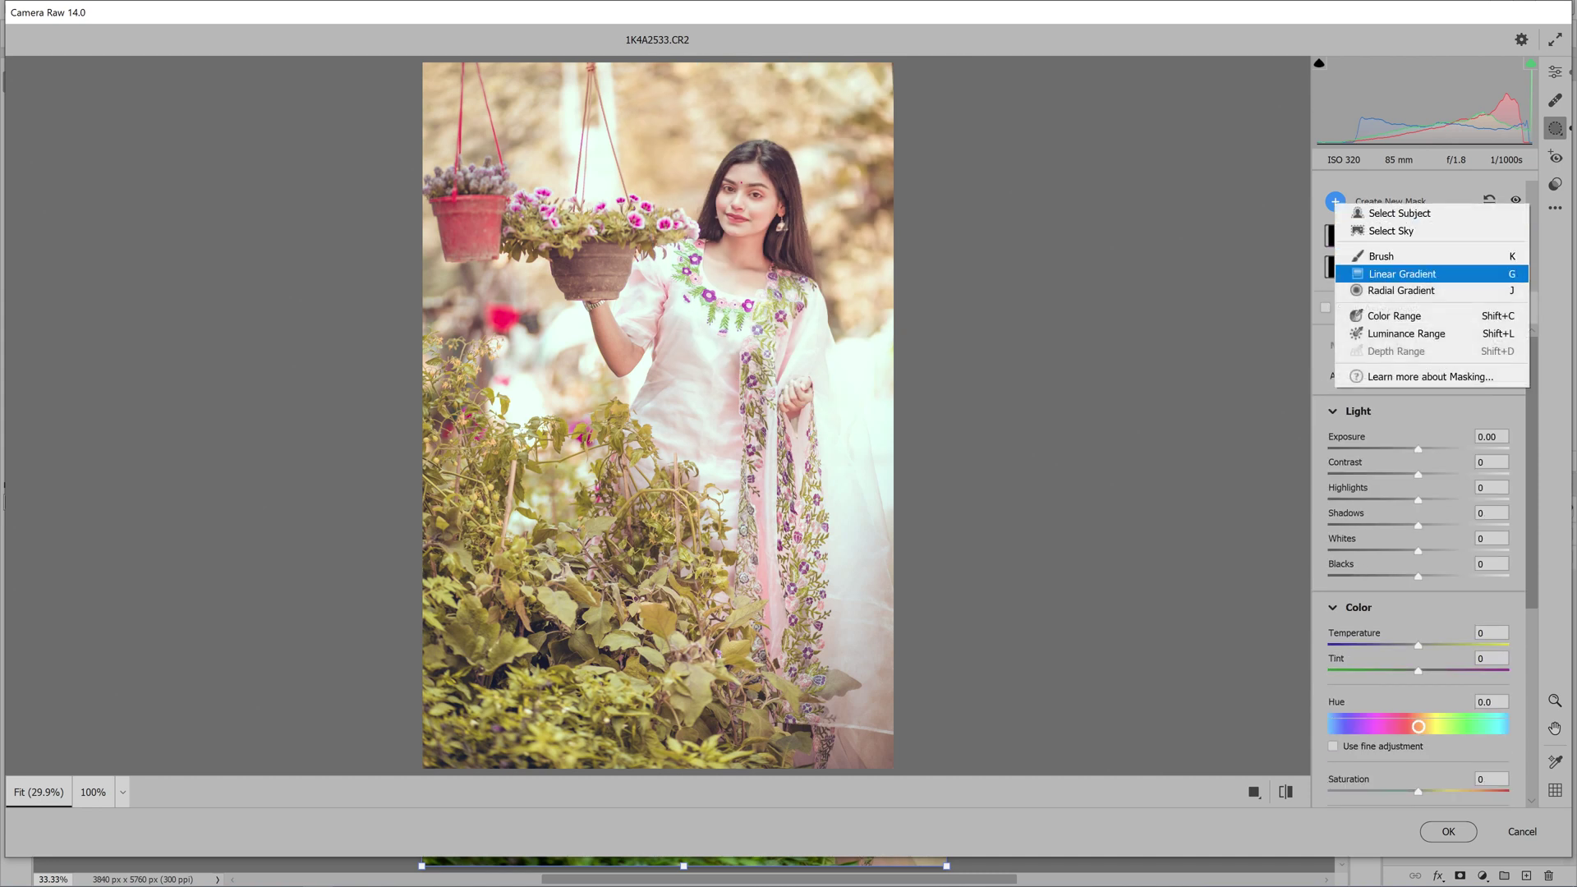
{"action": "left_click", "coordinate": [1400, 290]}
{"action": "left_click_drag", "start_coordinate": [807, 157], "coordinate": [1021, 436]}
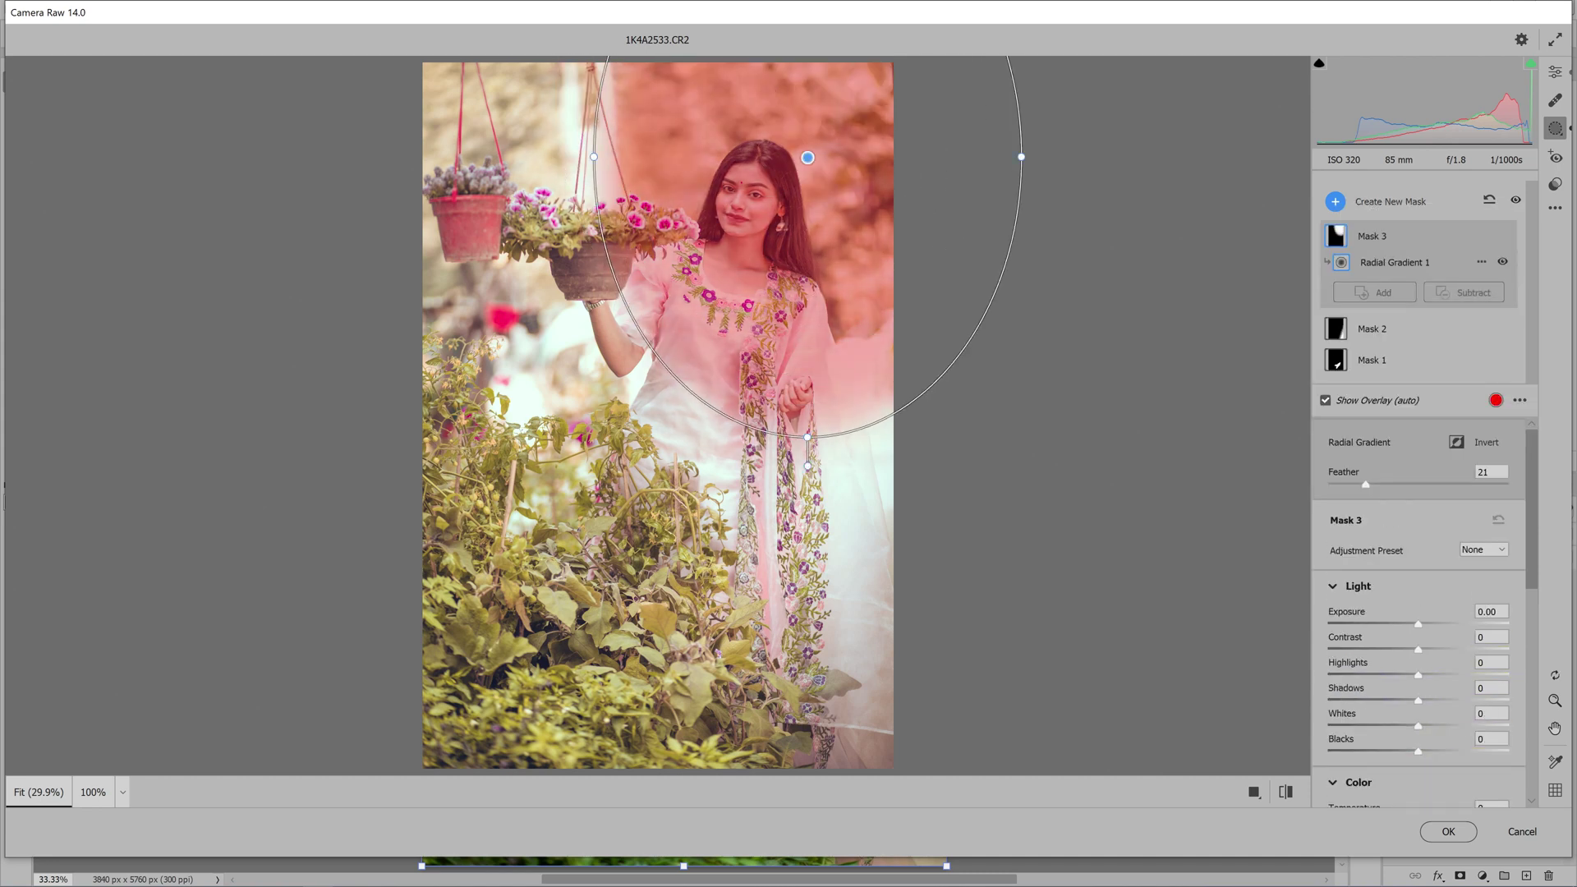
{"action": "left_click", "coordinate": [1463, 292]}
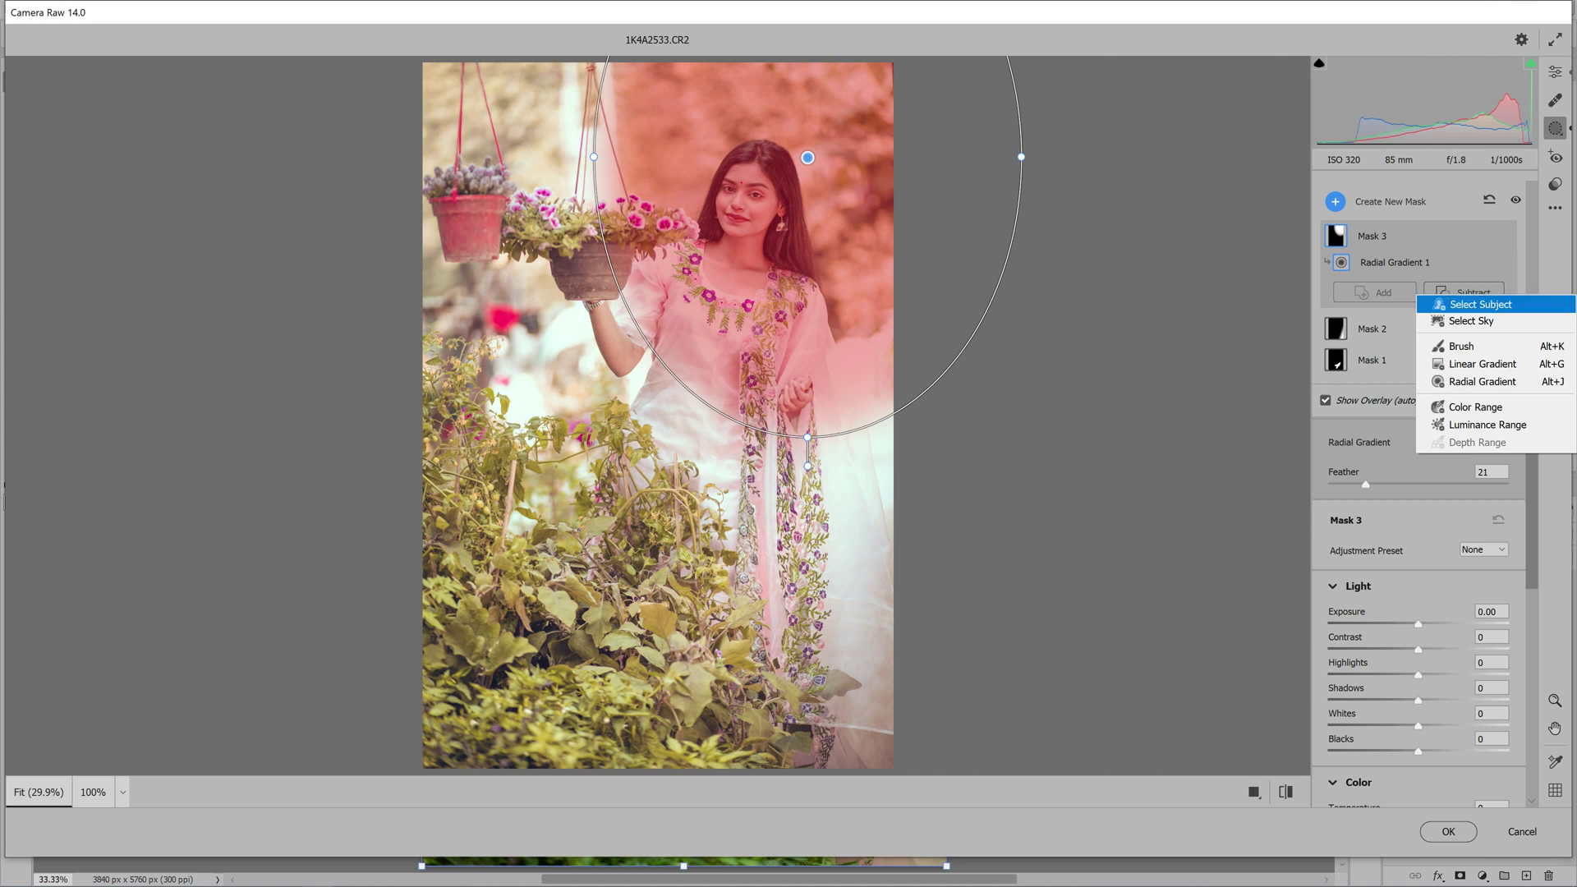
{"action": "left_click", "coordinate": [1469, 320]}
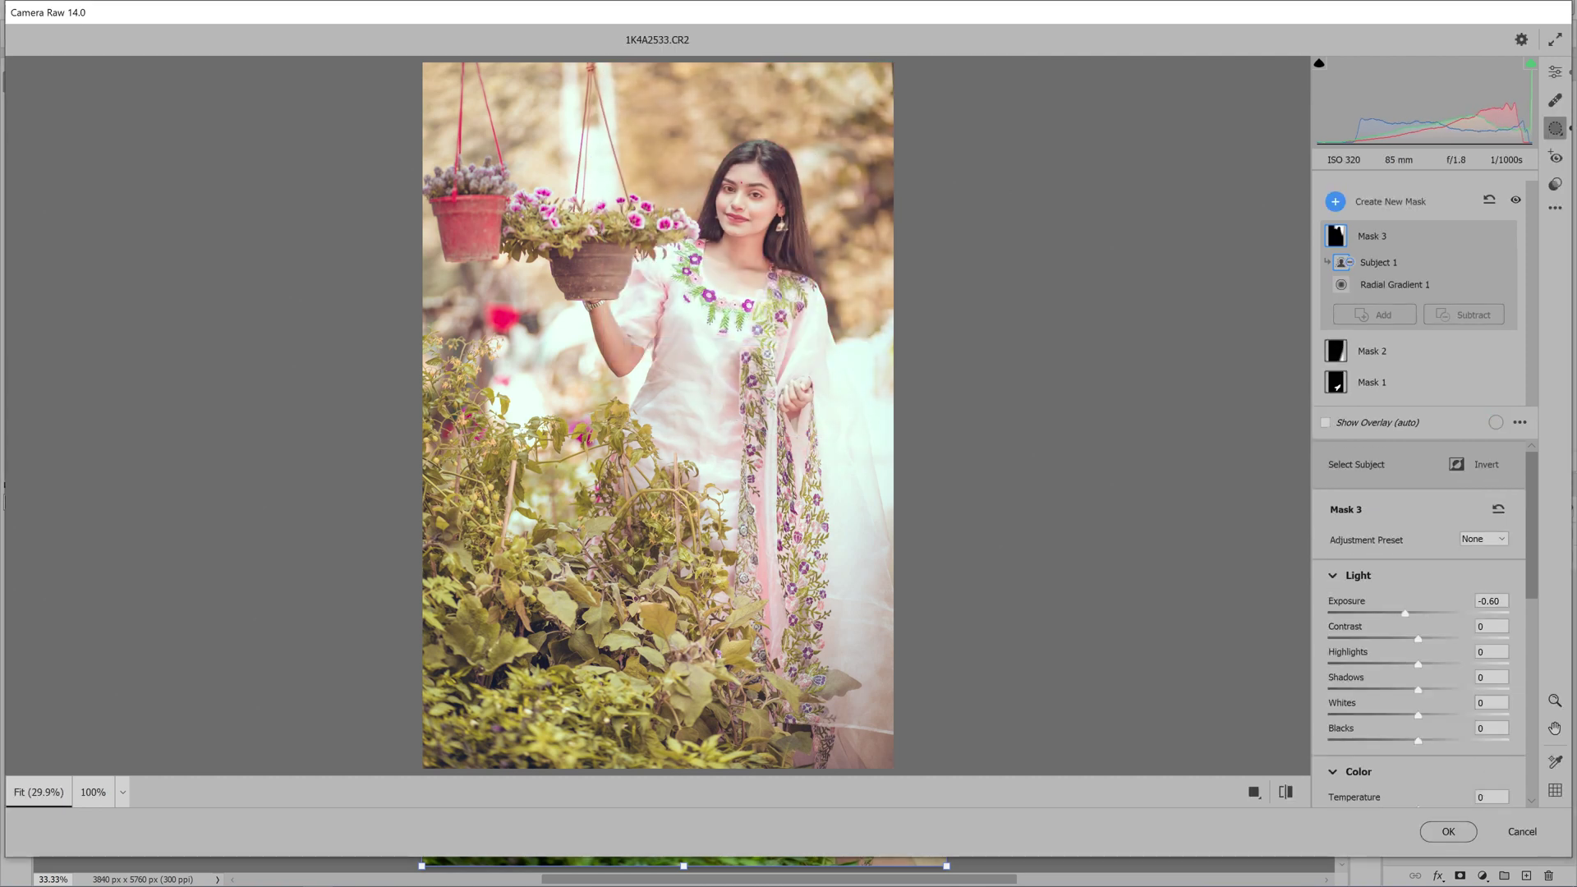
{"action": "key", "text": "e"}
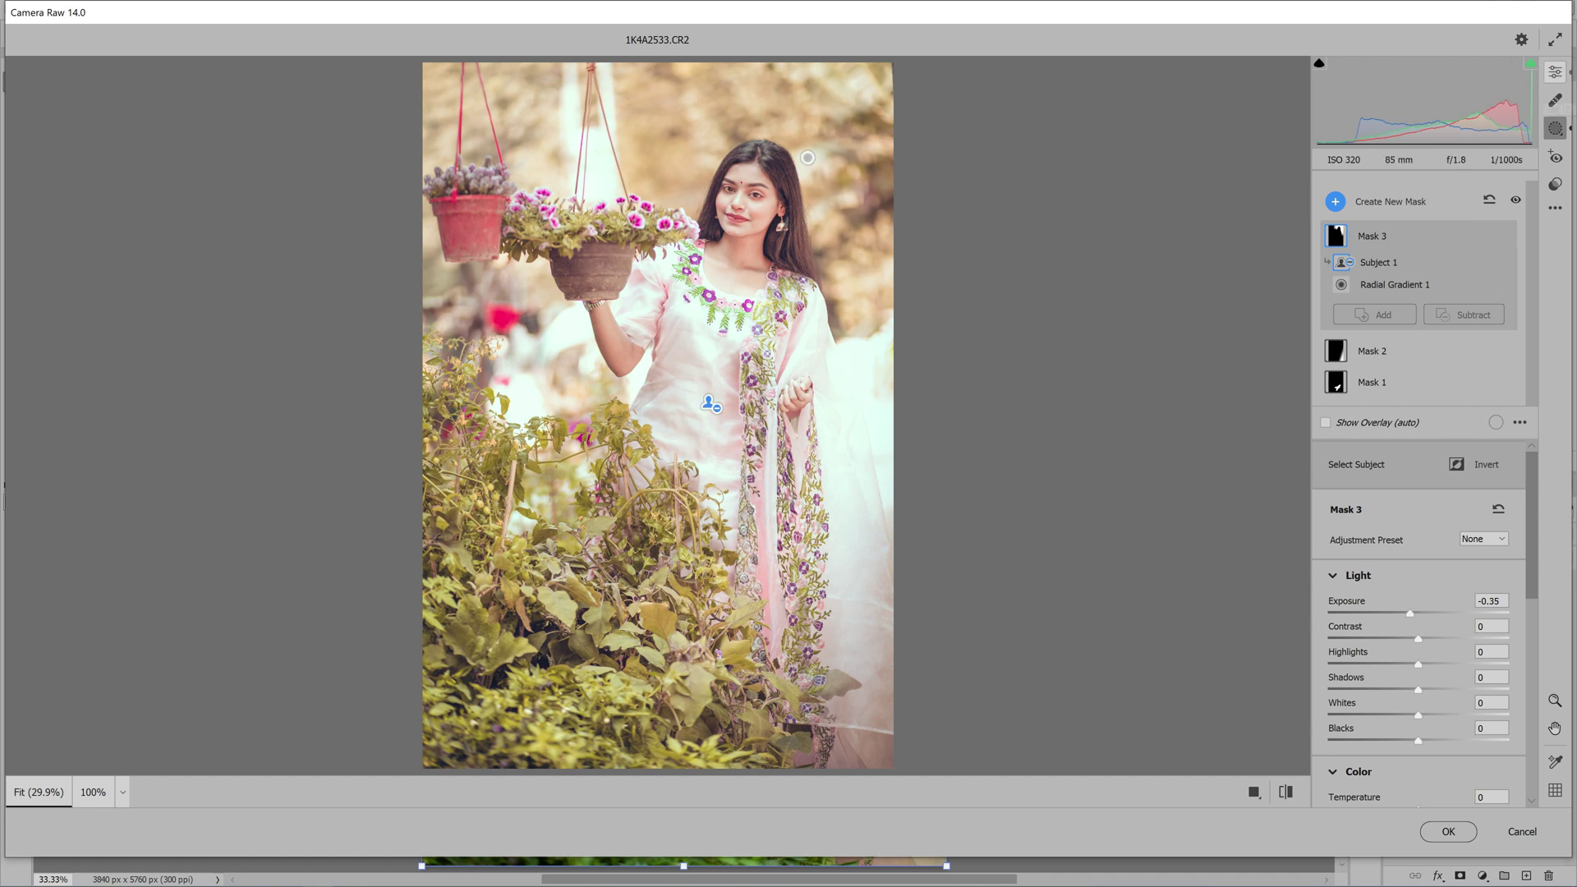
{"action": "left_click_drag", "start_coordinate": [1401, 434], "coordinate": [1336, 434]}
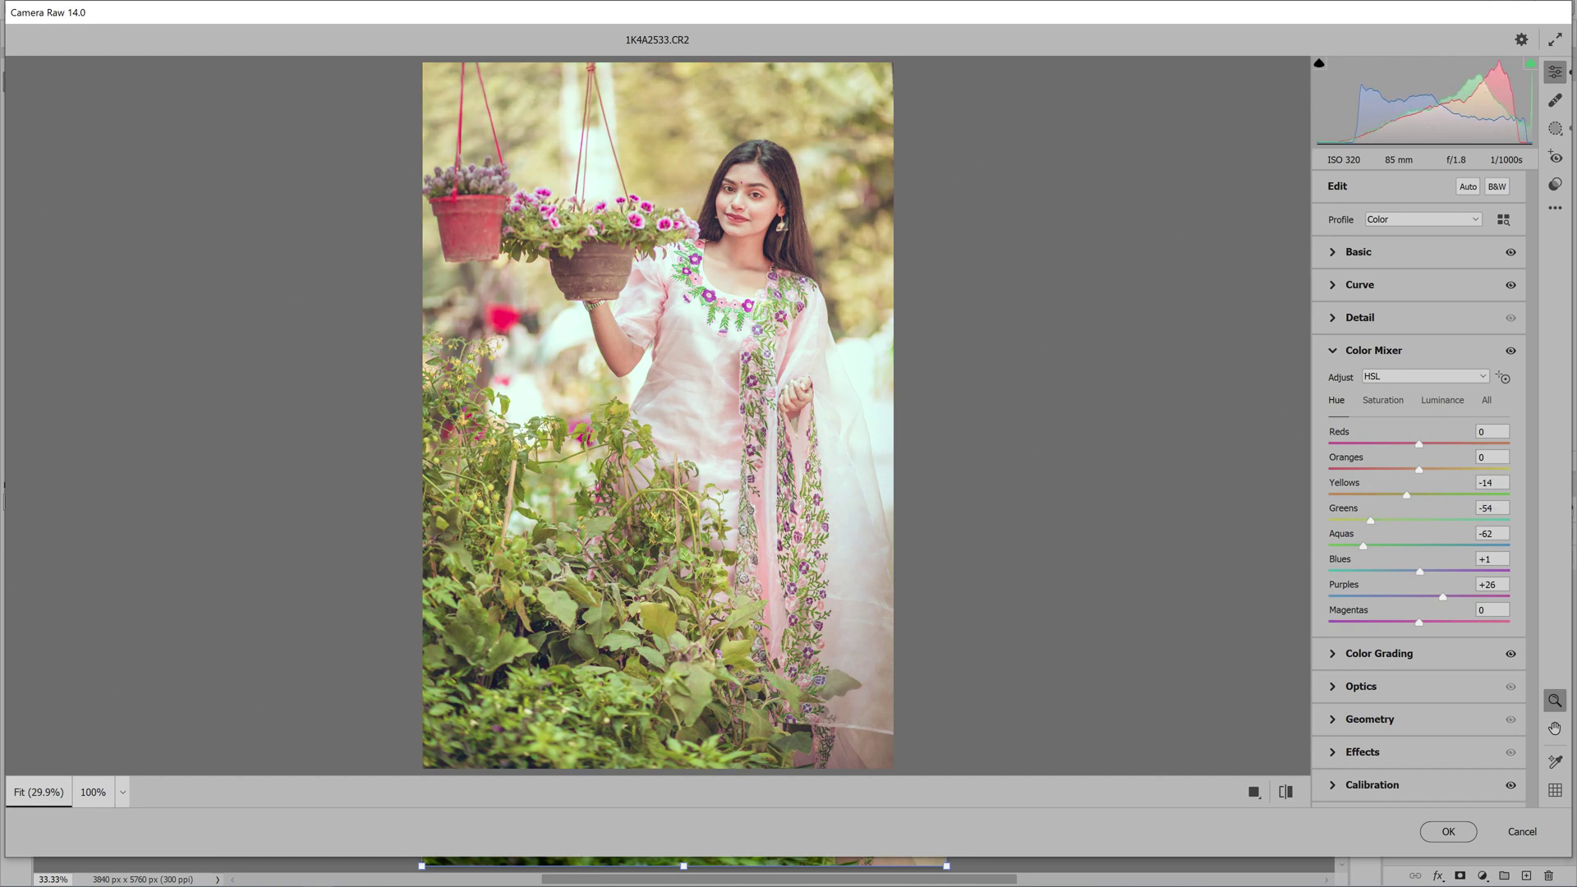
Shift Greens hue to -71, apply the grade, and open the pink-jacket portrait in Camera Raw.
{"action": "left_click_drag", "start_coordinate": [1370, 520], "coordinate": [1355, 520]}
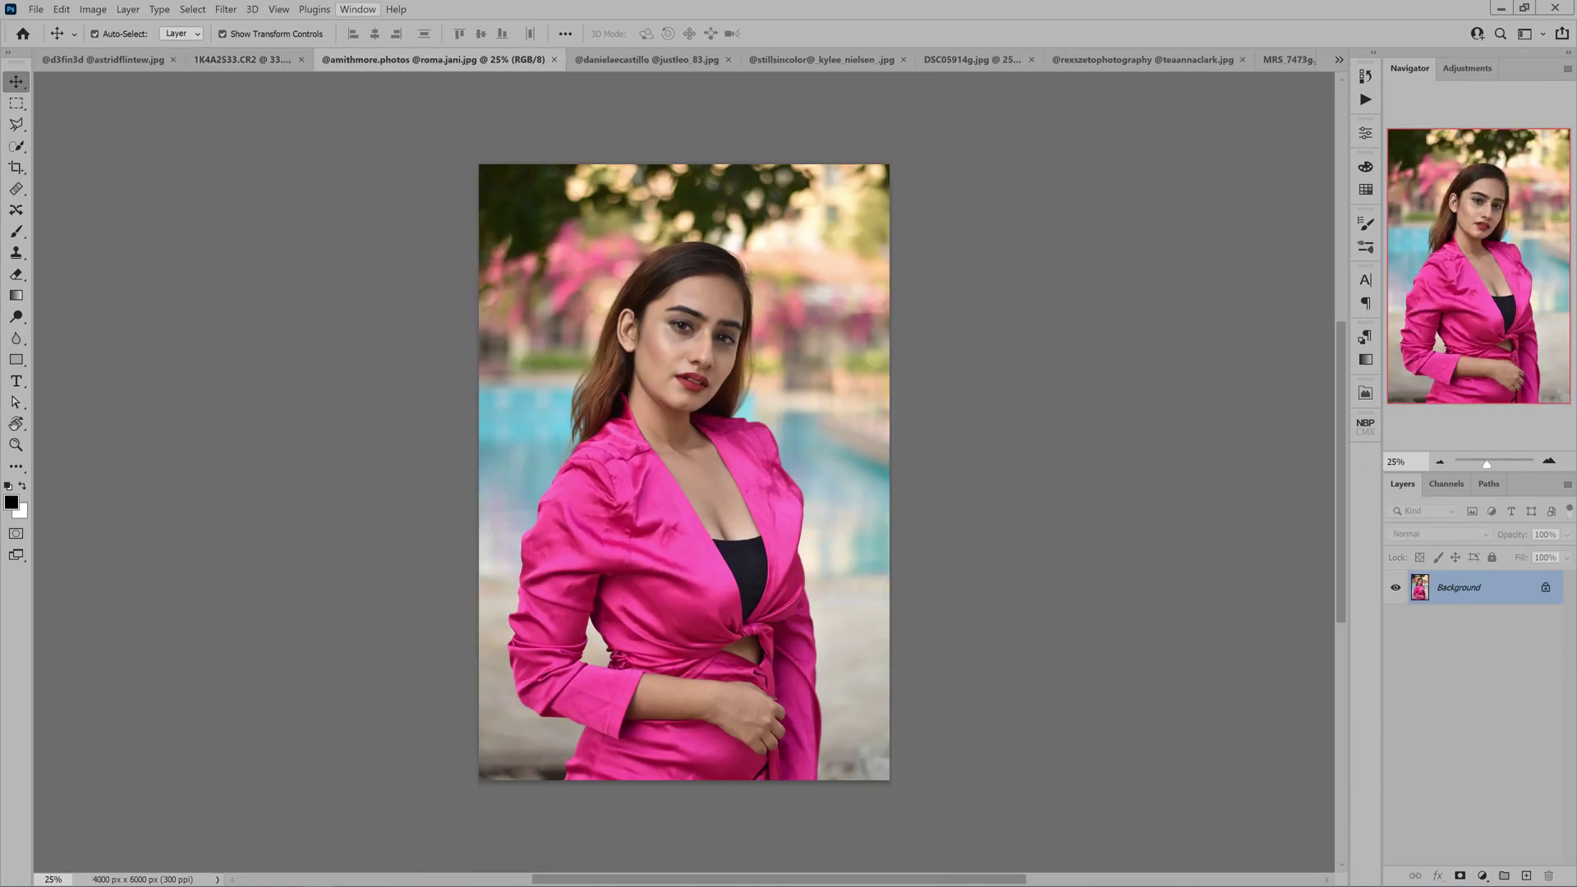
{"action": "left_click", "coordinate": [226, 9]}
{"action": "left_click", "coordinate": [267, 116]}
Load the MHB Retouch preset into Camera Raw for the pink-jacket portrait.
{"action": "left_click", "coordinate": [1554, 207]}
{"action": "left_click", "coordinate": [1396, 364]}
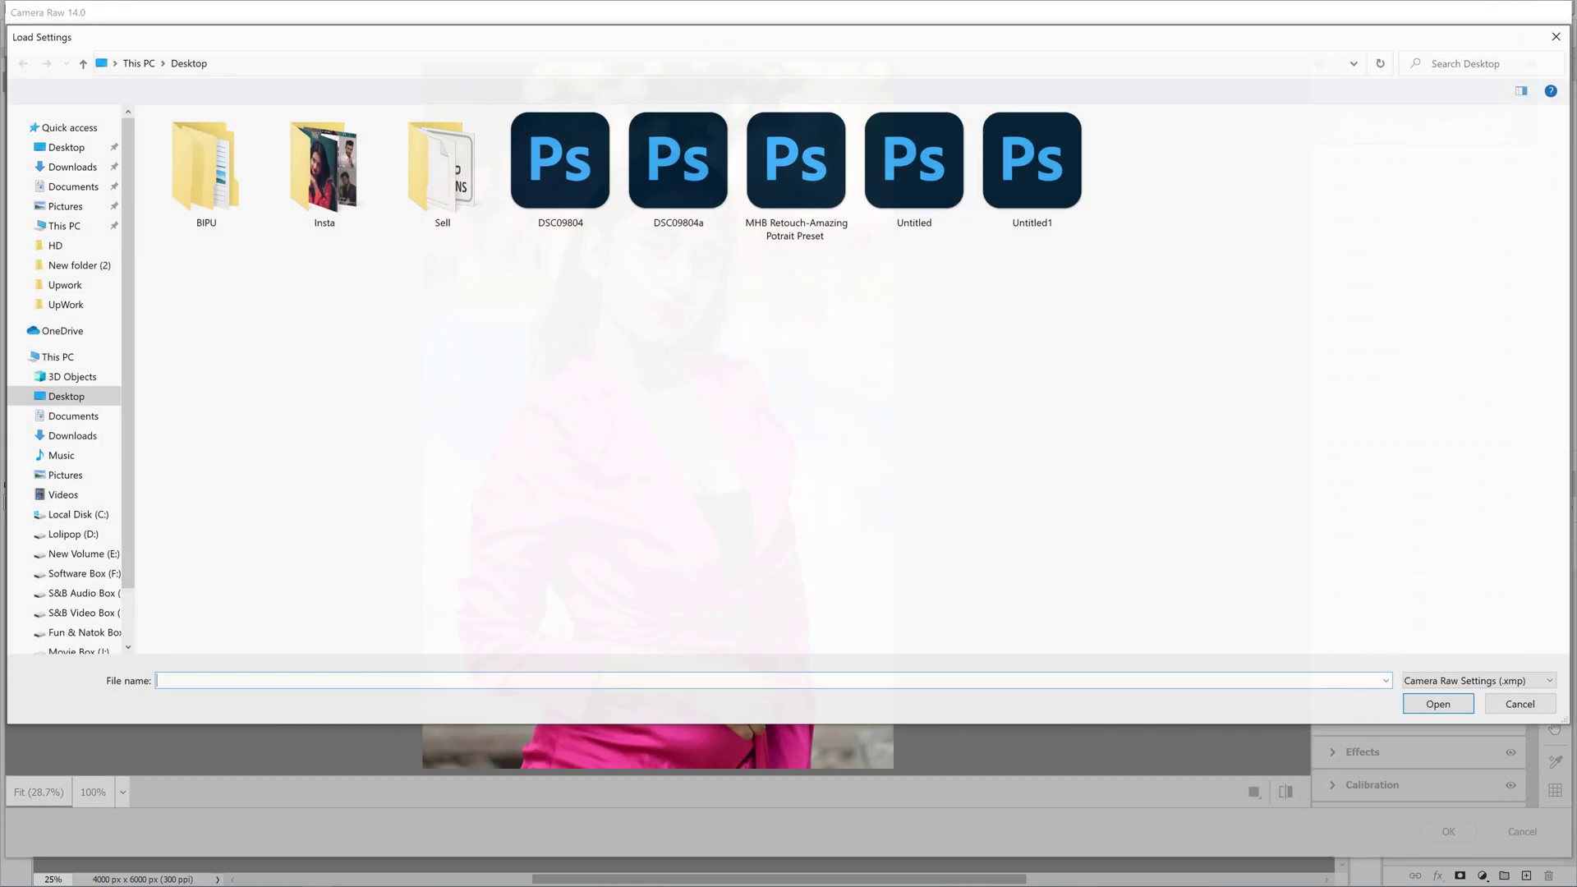
{"action": "double_click", "coordinate": [796, 160]}
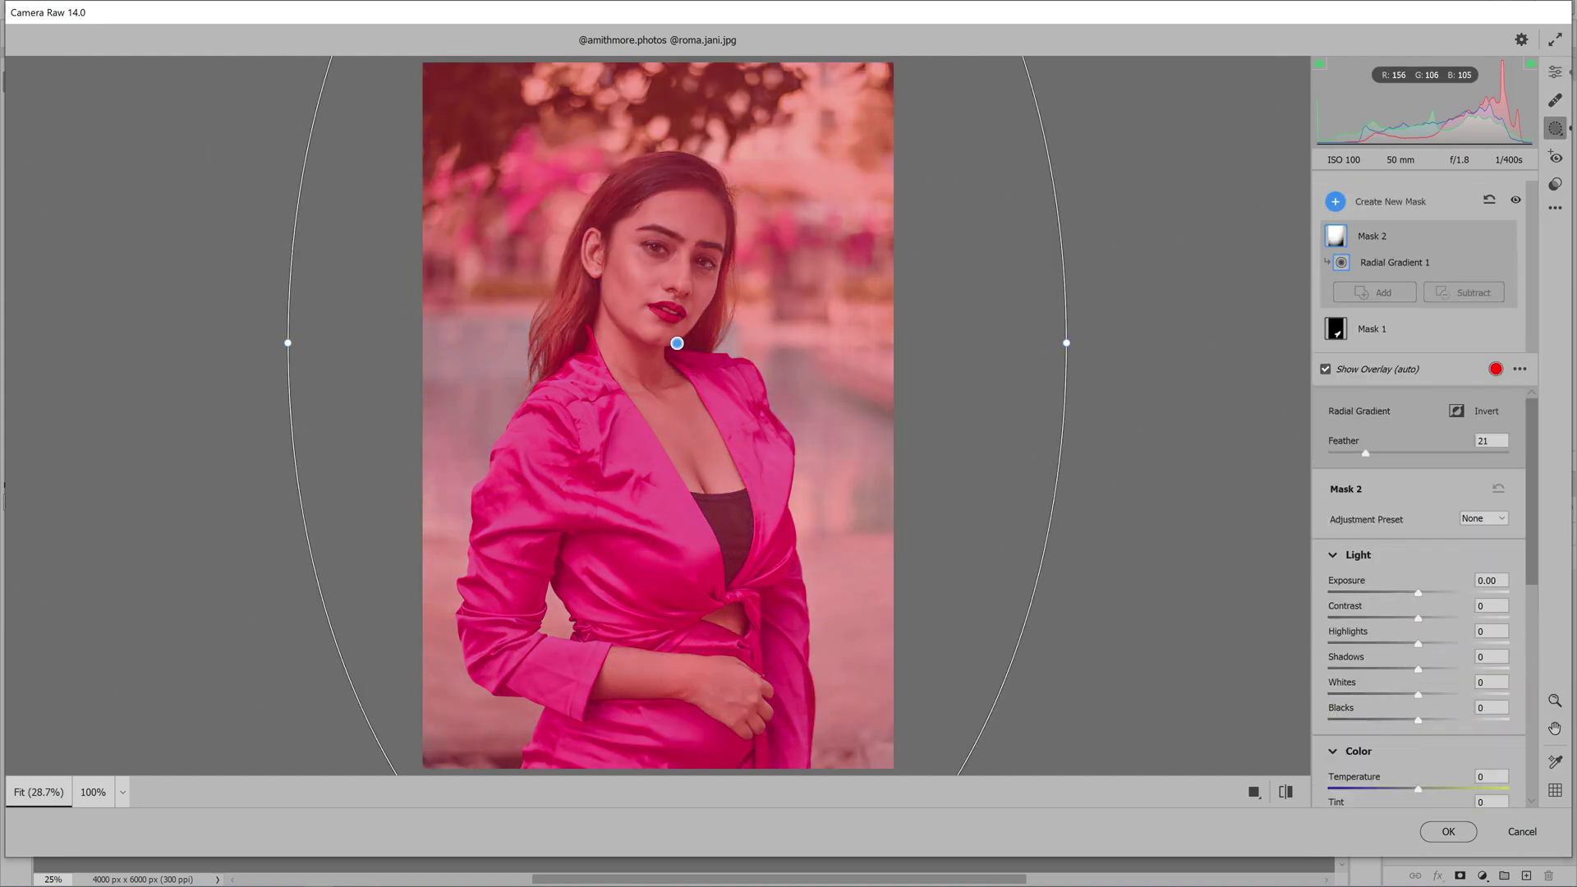
Add an inverted radial mask at -1.55 exposure around the woman and apply the grade.
{"action": "left_click_drag", "start_coordinate": [673, 341], "coordinate": [1059, 575]}
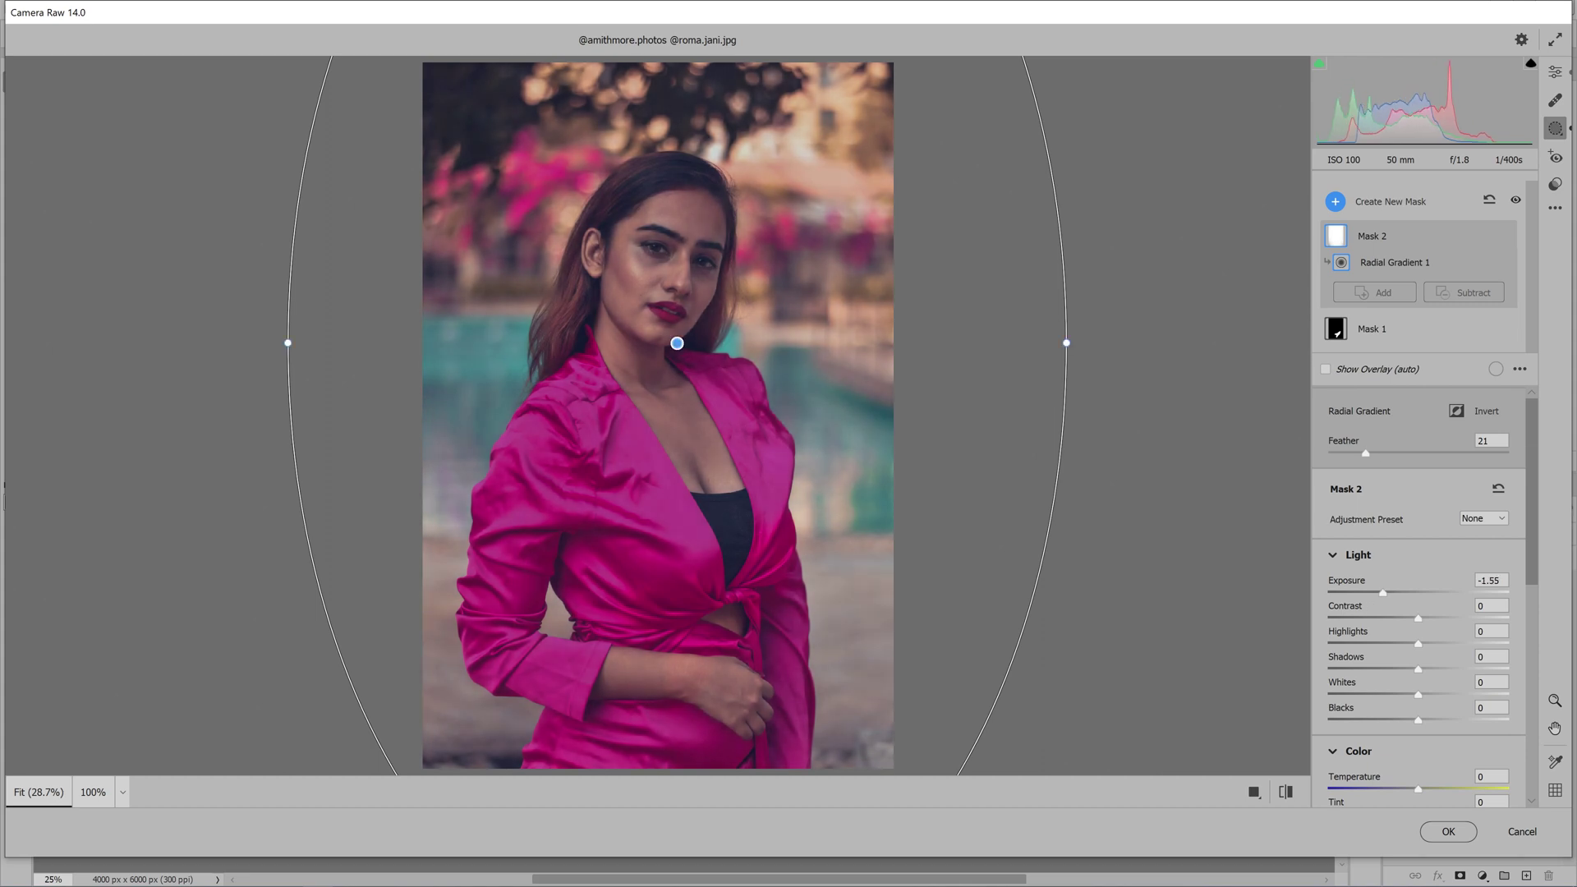
{"action": "left_click_drag", "start_coordinate": [677, 343], "coordinate": [604, 369]}
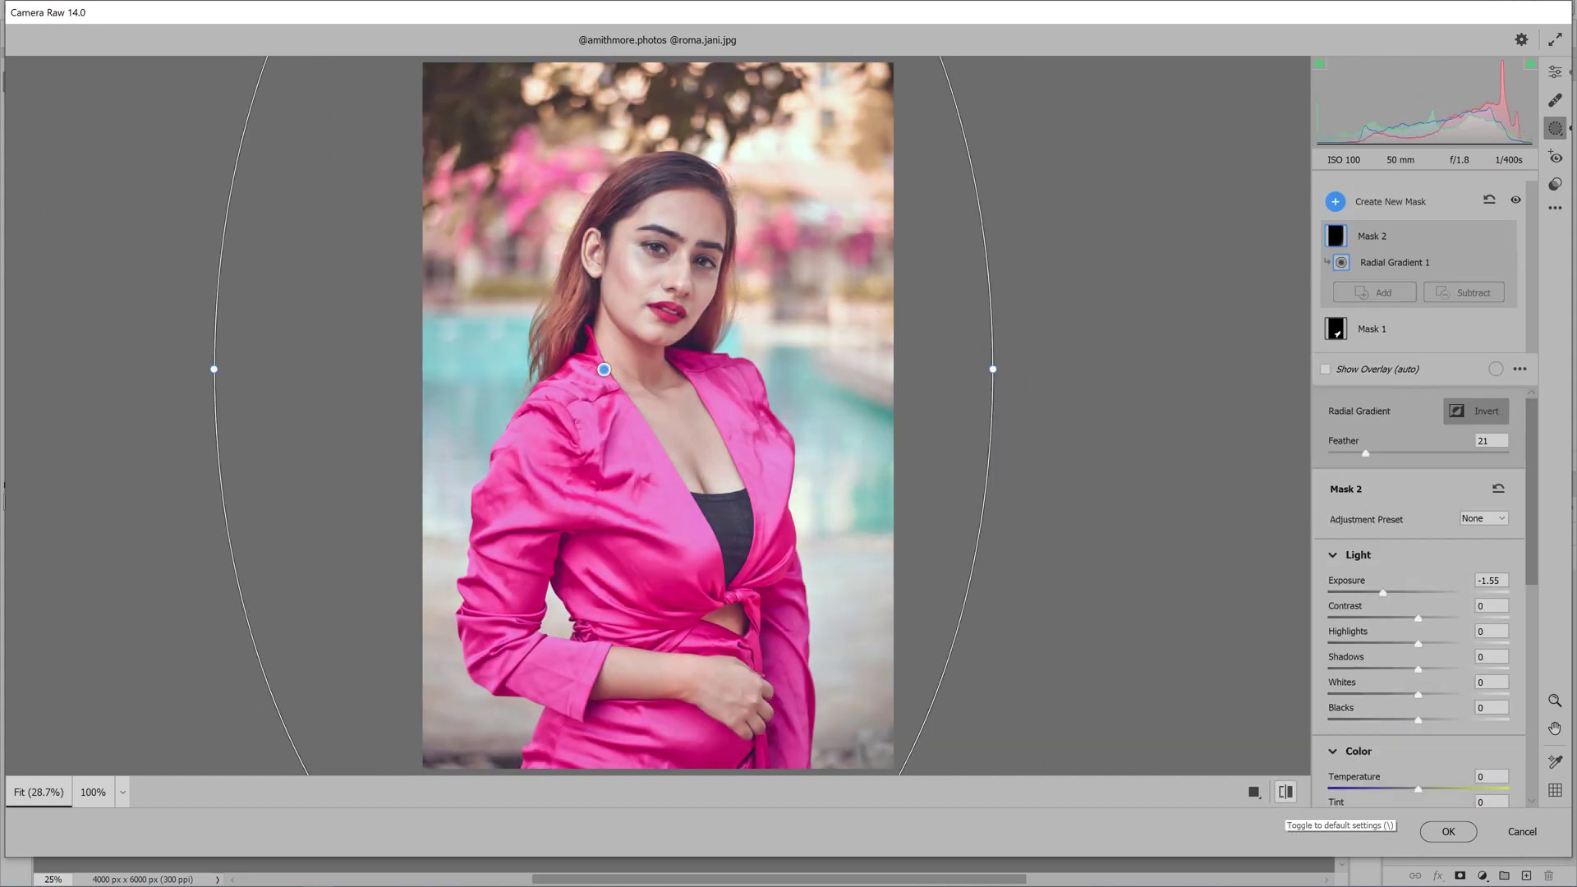
{"action": "left_click", "coordinate": [1447, 831]}
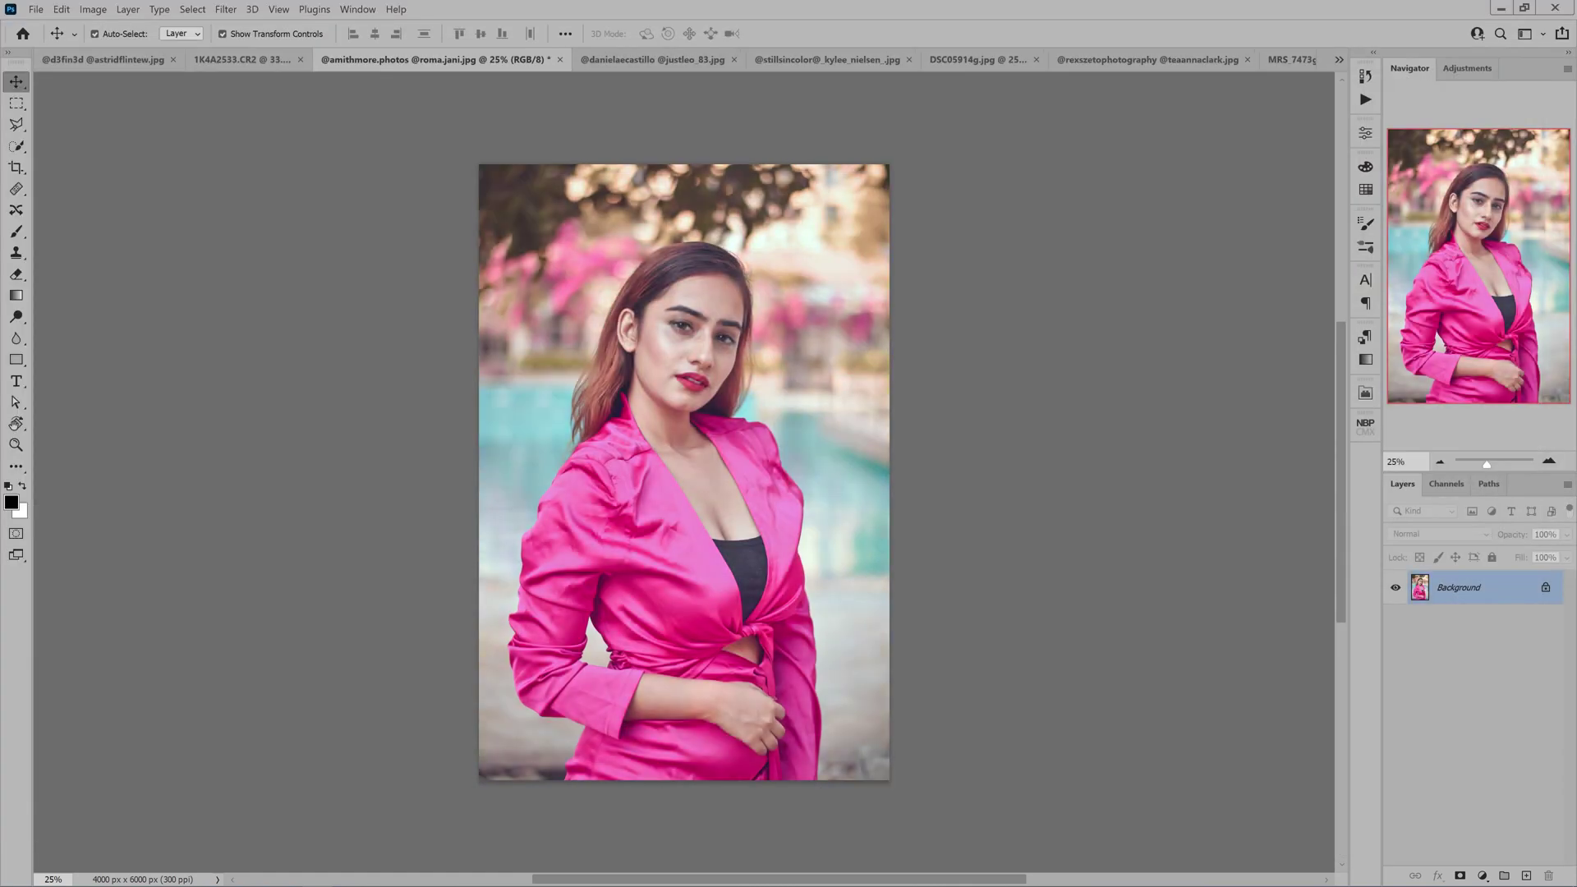
Open the bluebell portrait in Camera Raw Filter and load the MHB Retouch preset.
{"action": "left_click", "coordinate": [225, 9]}
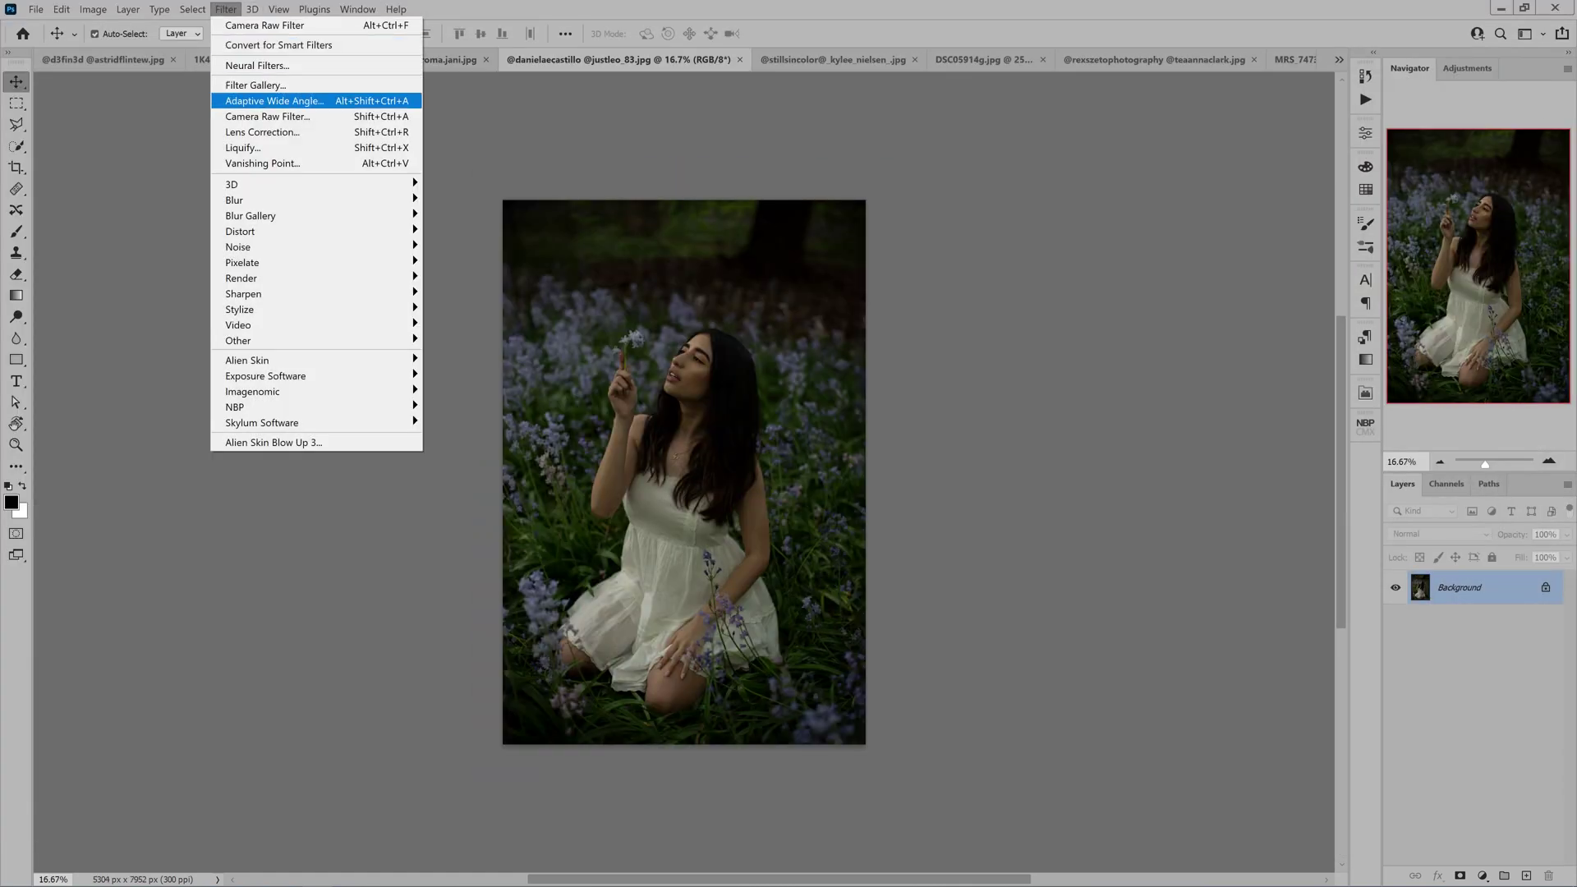
{"action": "left_click", "coordinate": [265, 116]}
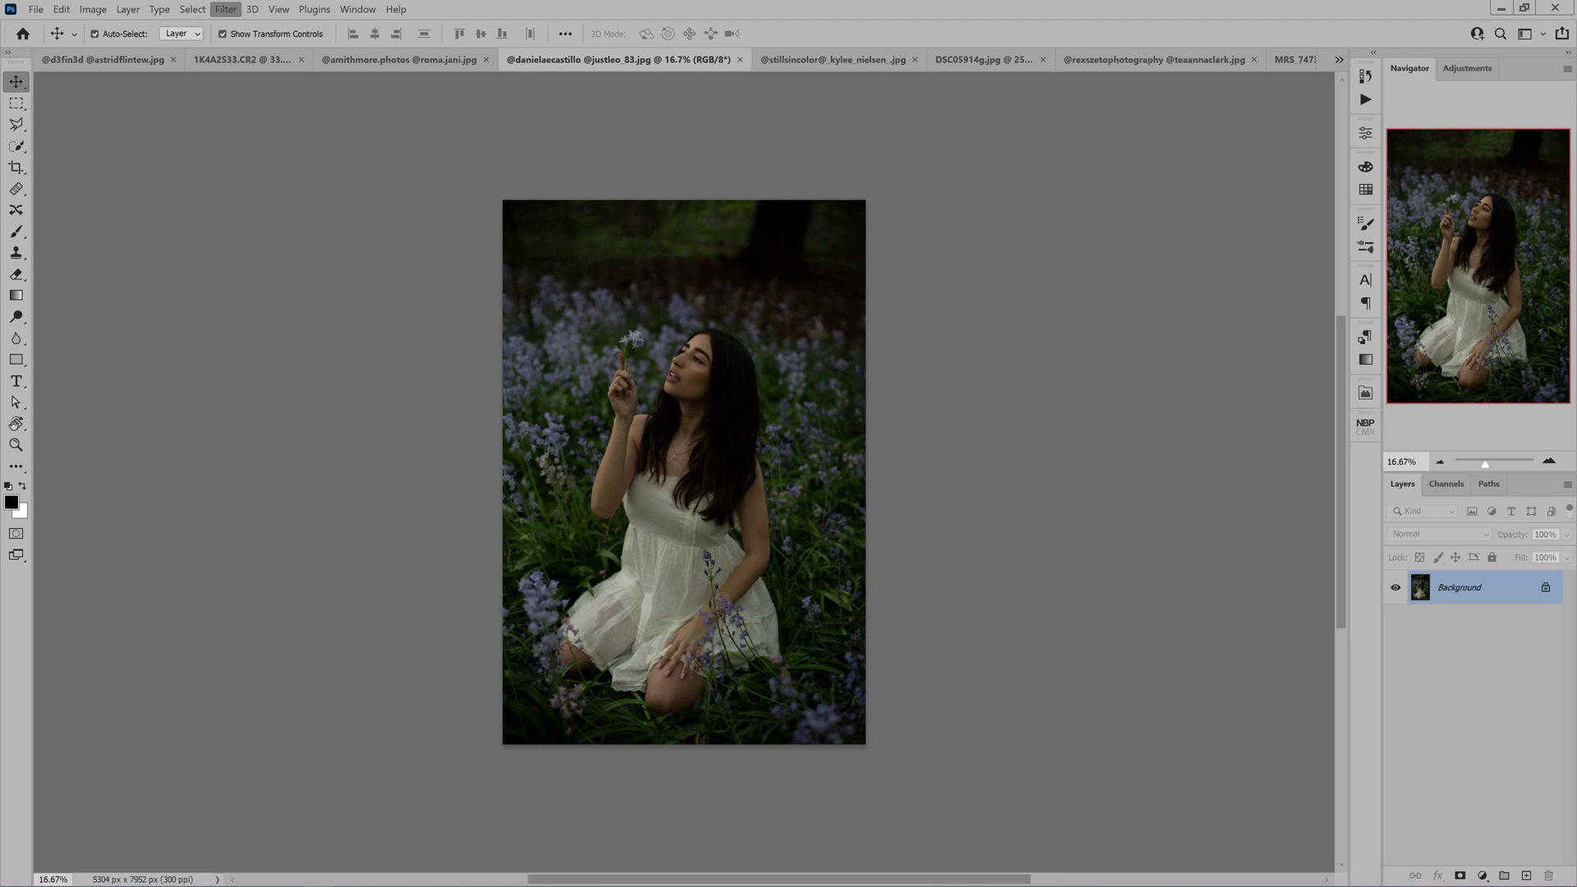
{"action": "left_click", "coordinate": [1554, 207]}
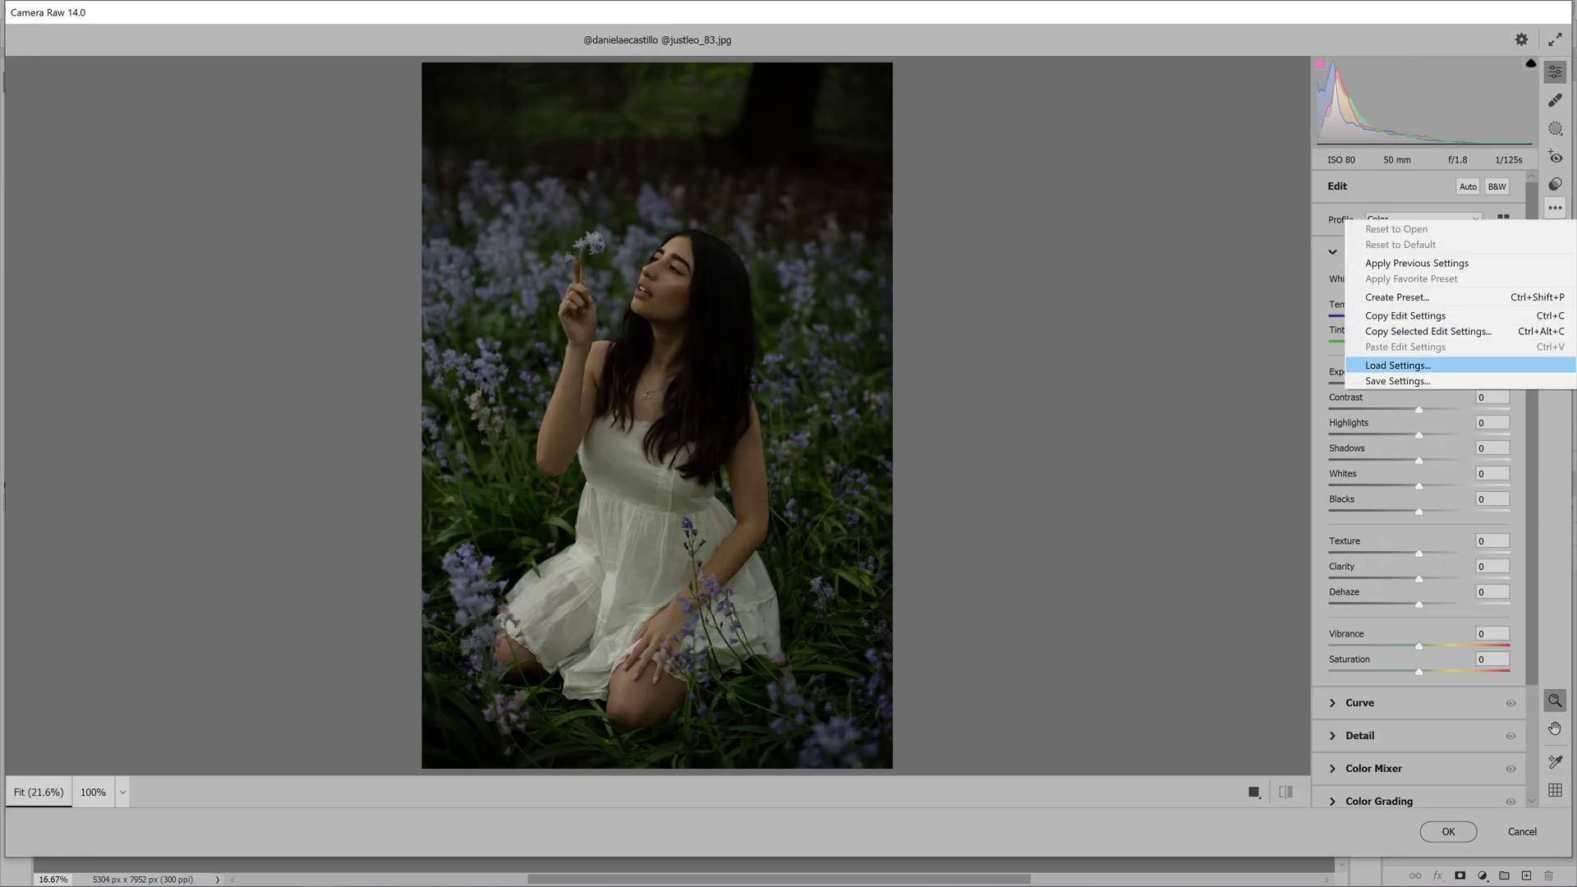
{"action": "left_click", "coordinate": [1396, 369]}
{"action": "double_click", "coordinate": [799, 159]}
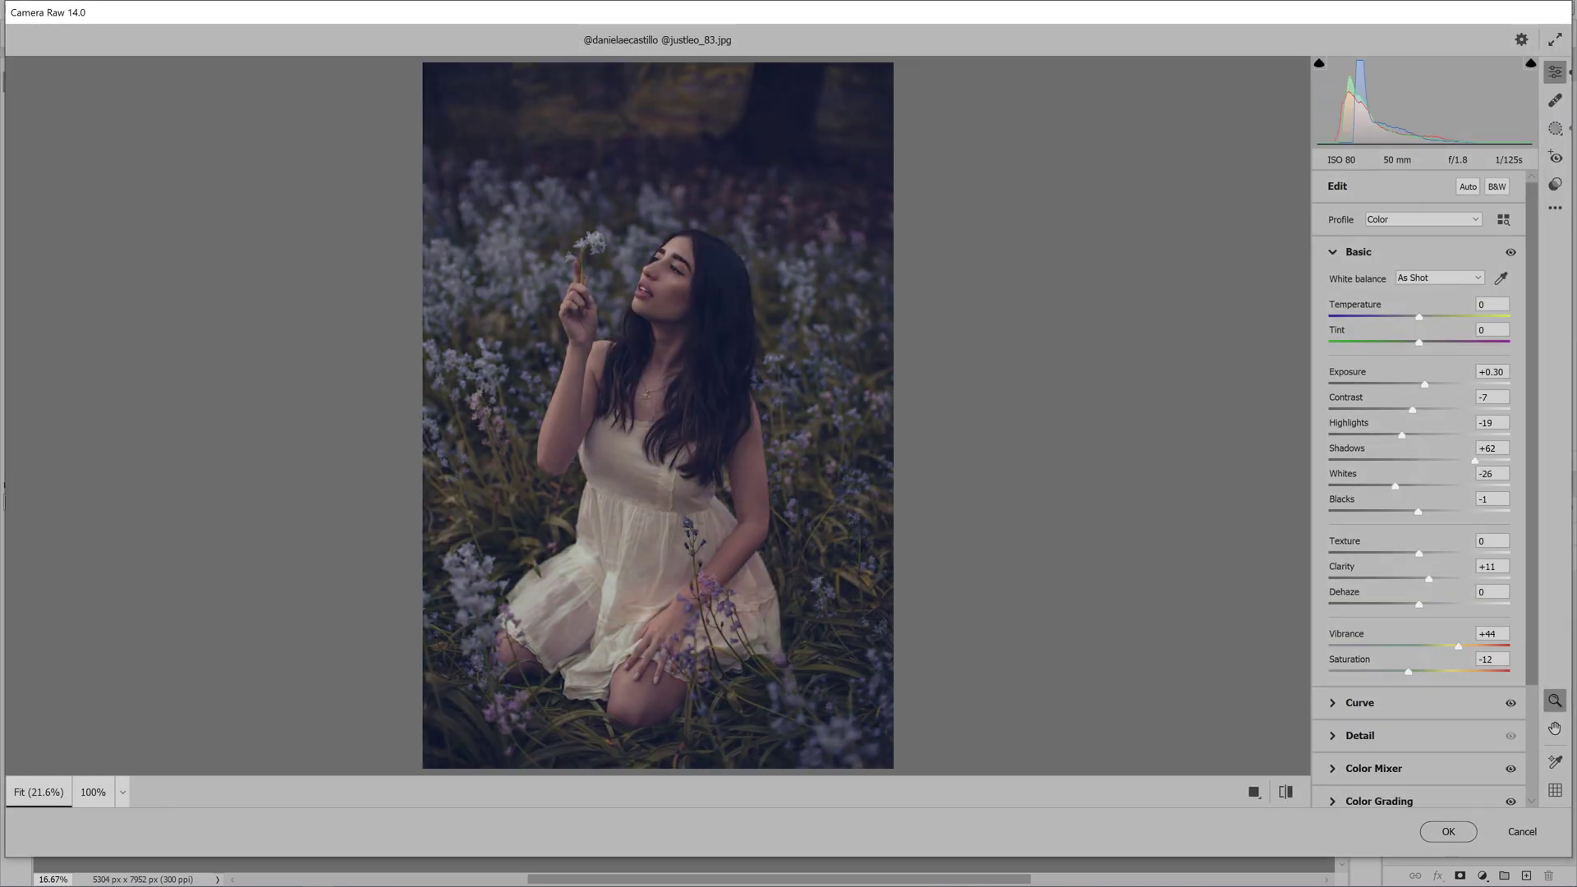
Draw a radial gradient mask around the kneeling woman.
{"action": "left_click", "coordinate": [1555, 129]}
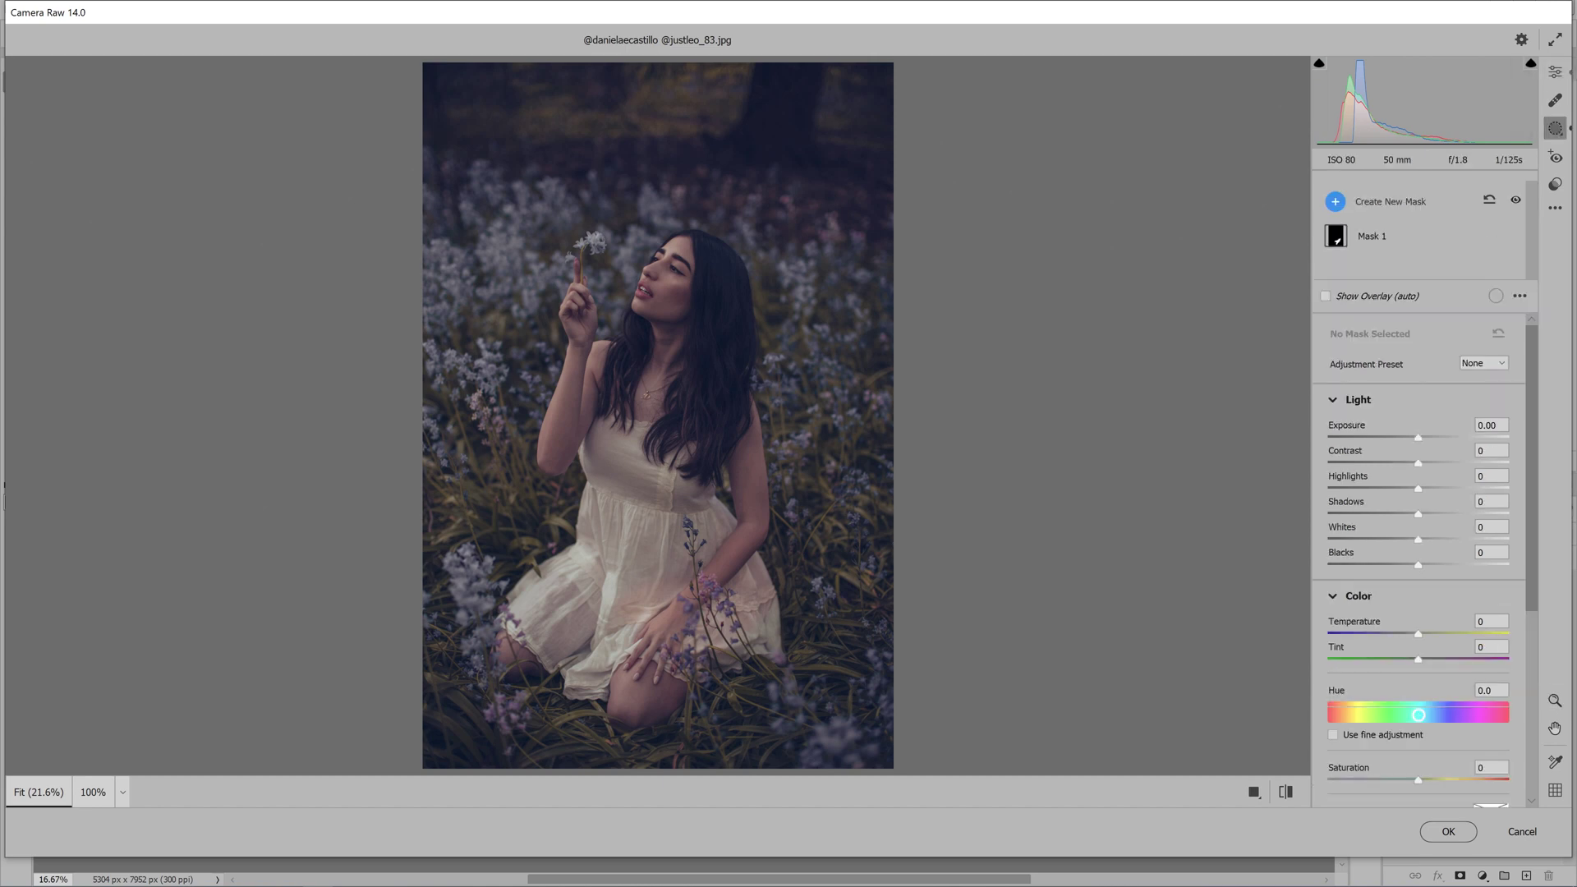
{"action": "left_click", "coordinate": [1335, 201]}
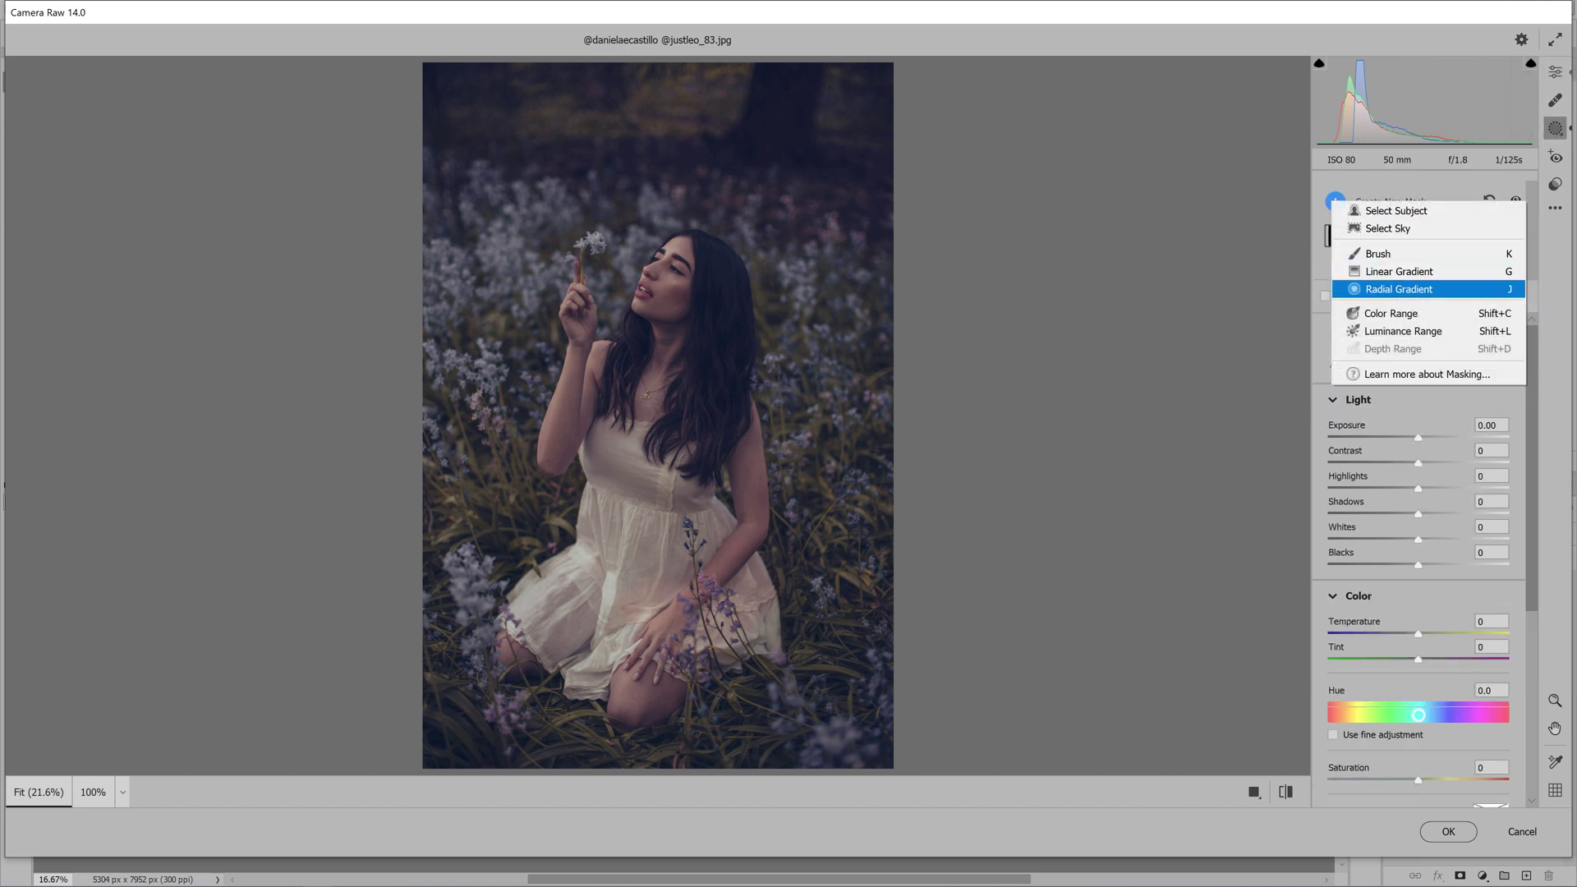
{"action": "left_click", "coordinate": [1400, 288]}
{"action": "mouse_move", "coordinate": [620, 328]}
{"action": "left_mouse_down"}
{"action": "mouse_move", "coordinate": [828, 602]}
{"action": "mouse_move", "coordinate": [875, 813]}
{"action": "left_mouse_up"}
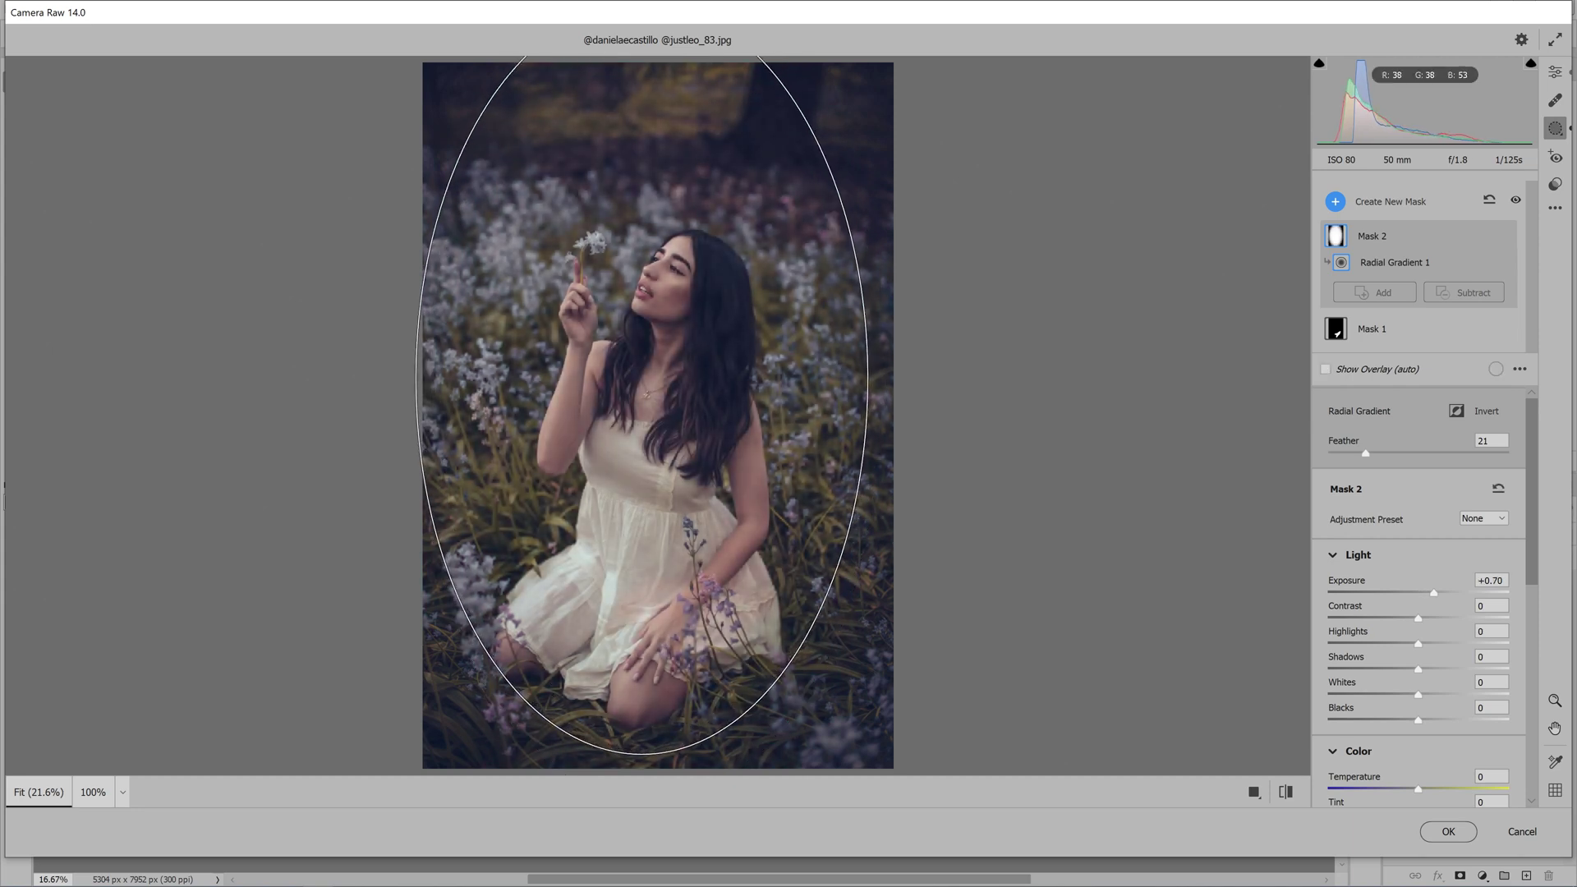
Try Temperature +6 and Greens saturation -97, then discard the grade and move to the red-haired portrait.
{"action": "left_click", "coordinate": [1554, 71]}
{"action": "left_click_drag", "start_coordinate": [1418, 317], "coordinate": [1430, 317]}
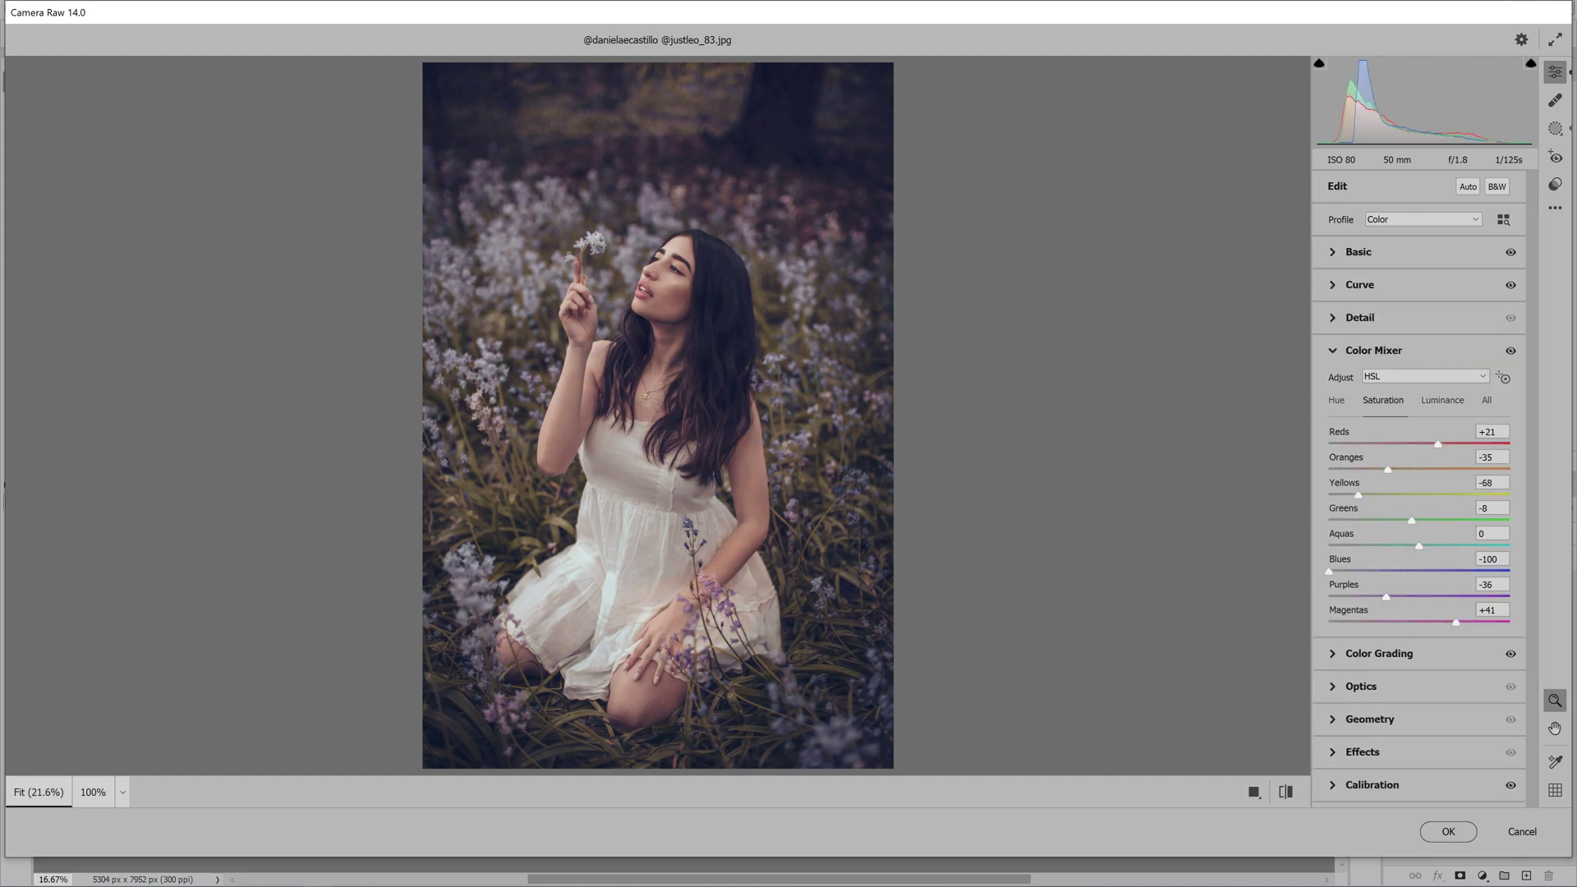
{"action": "left_click_drag", "start_coordinate": [1411, 520], "coordinate": [1333, 520]}
{"action": "left_click", "coordinate": [1285, 791]}
{"action": "left_click", "coordinate": [1522, 831]}
{"action": "key", "text": "ctrl+Tab"}
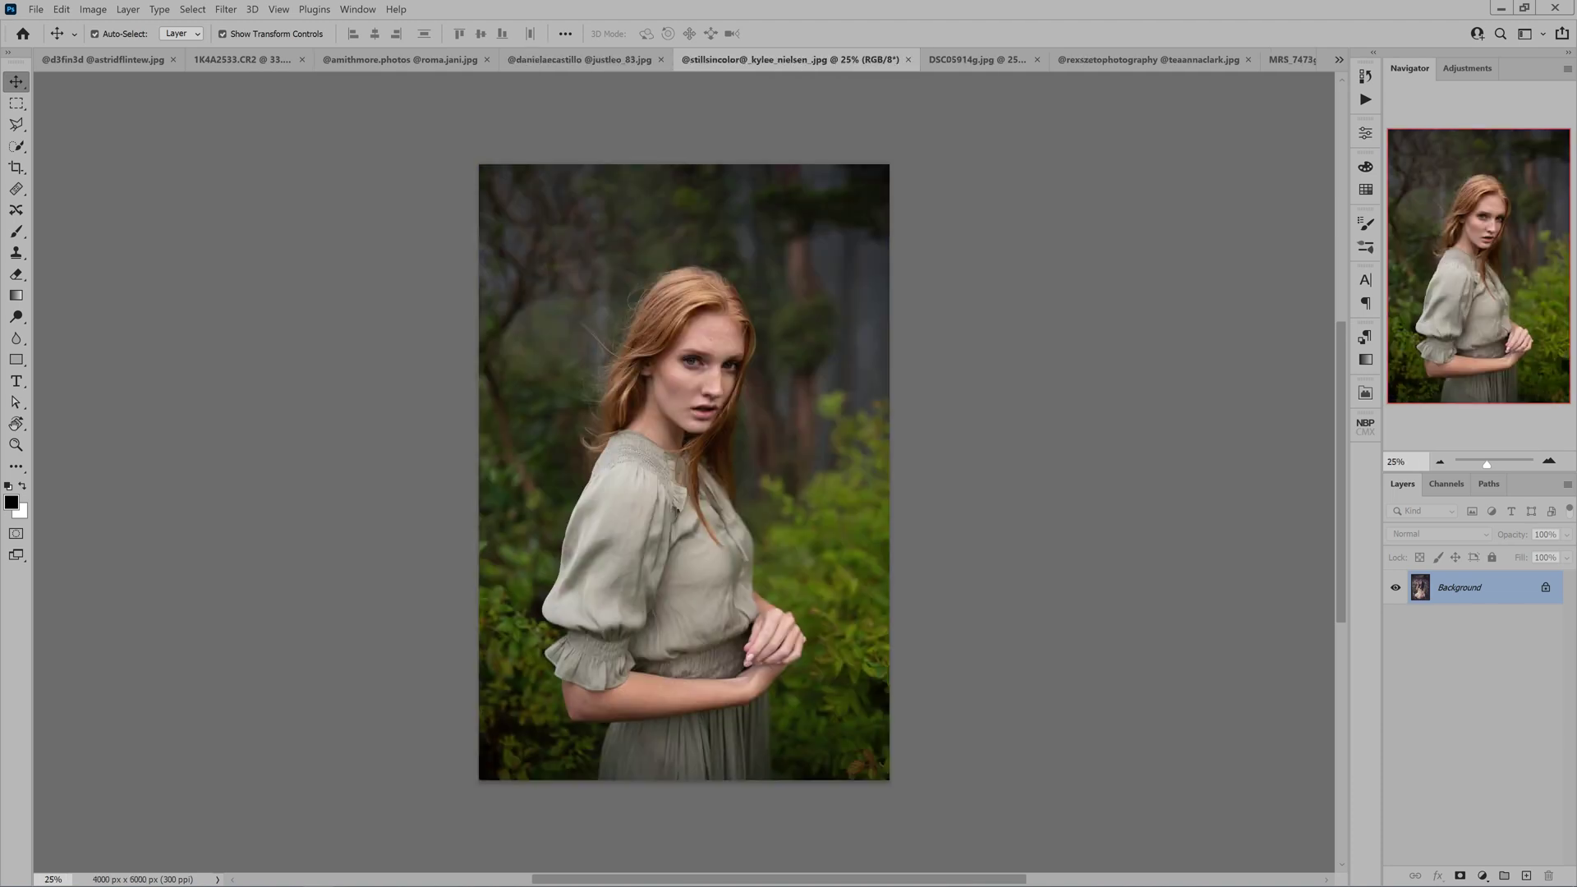
Open the red-haired portrait in Camera Raw Filter and load the MHB Retouch preset.
{"action": "left_click", "coordinate": [226, 9]}
{"action": "left_click", "coordinate": [255, 122]}
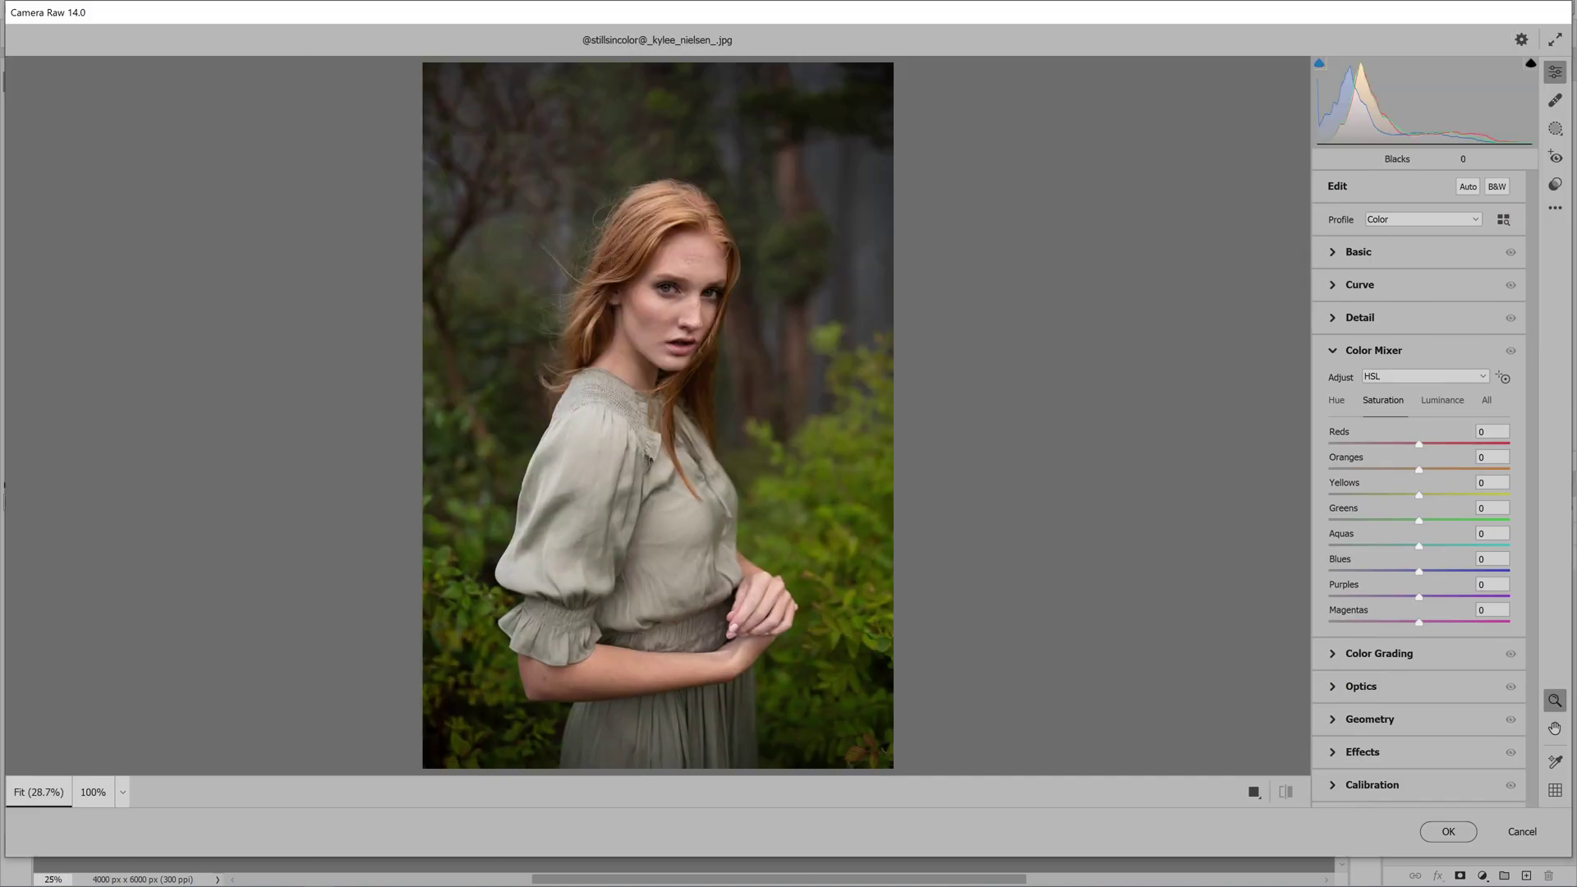
{"action": "left_click", "coordinate": [1554, 207]}
{"action": "left_click", "coordinate": [1396, 362]}
{"action": "left_click", "coordinate": [795, 164]}
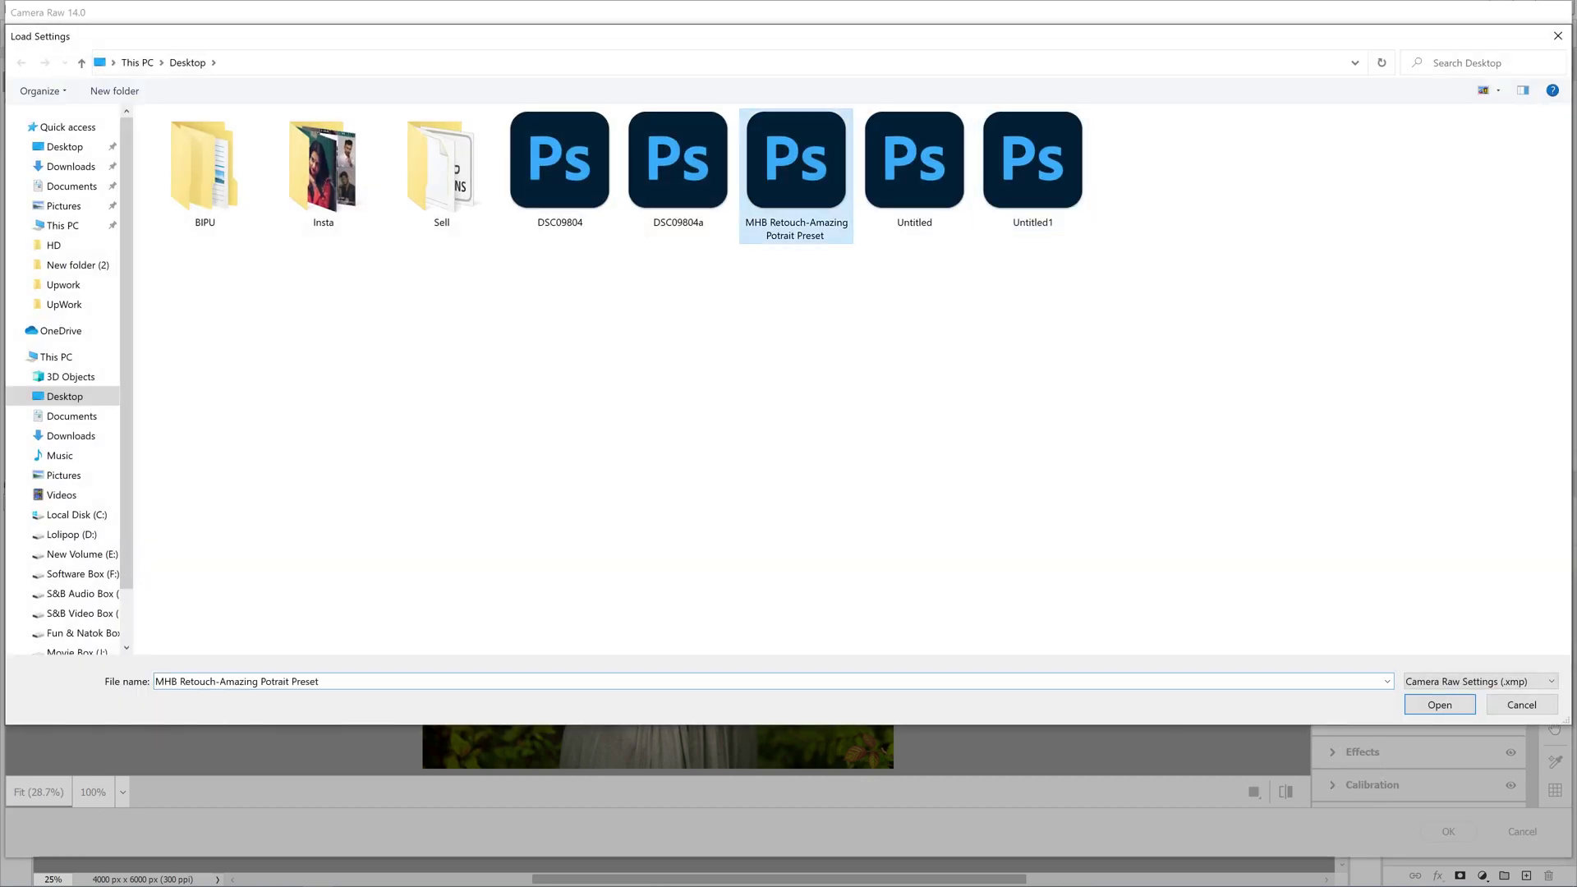
{"action": "double_click", "coordinate": [795, 164]}
Set Yellows saturation -66 and Greens -34, apply, and move on to DSC05914g.jpg.
{"action": "type", "text": "-66"}
{"action": "key", "text": "Return"}
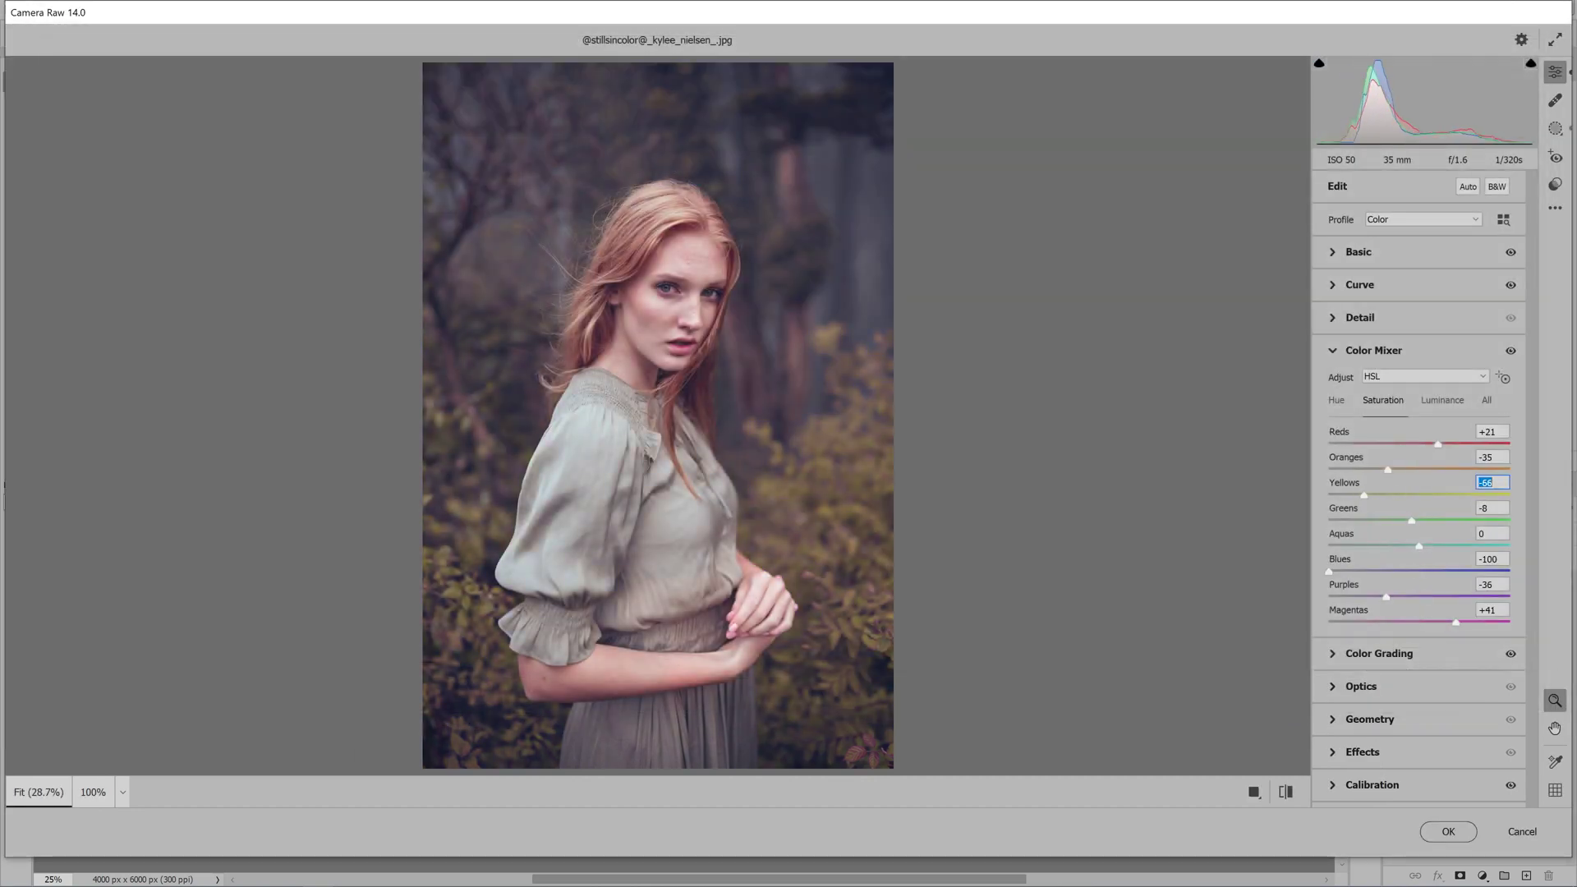
{"action": "key", "text": "Tab"}
{"action": "type", "text": "-34"}
{"action": "key", "text": "Return"}
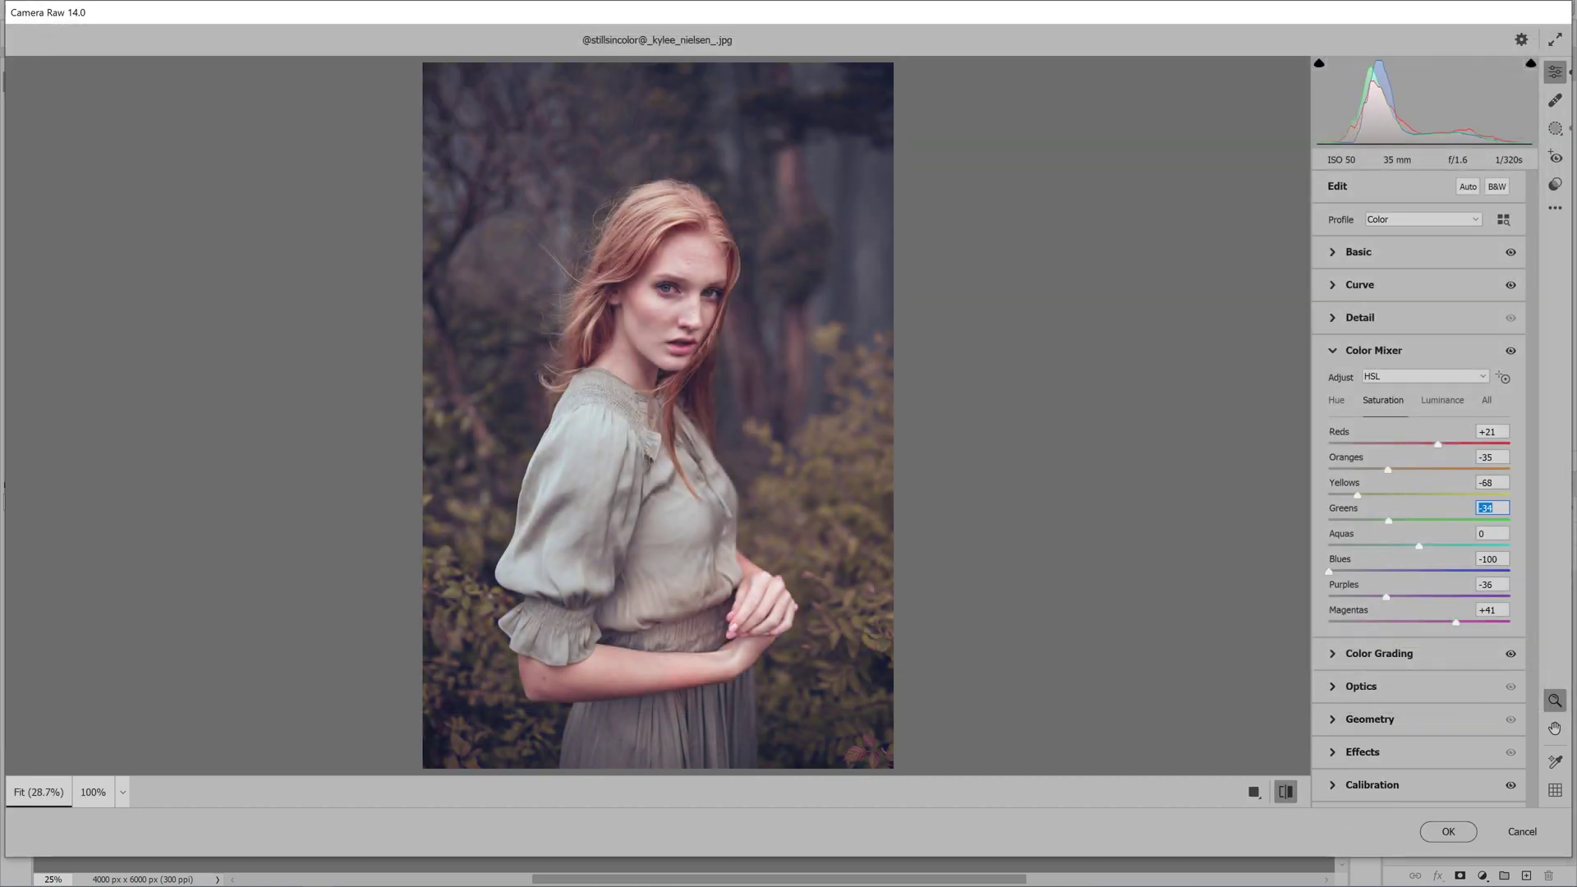
{"action": "key", "text": "backslash"}
{"action": "key", "text": "backslash"}
{"action": "left_click", "coordinate": [1447, 831]}
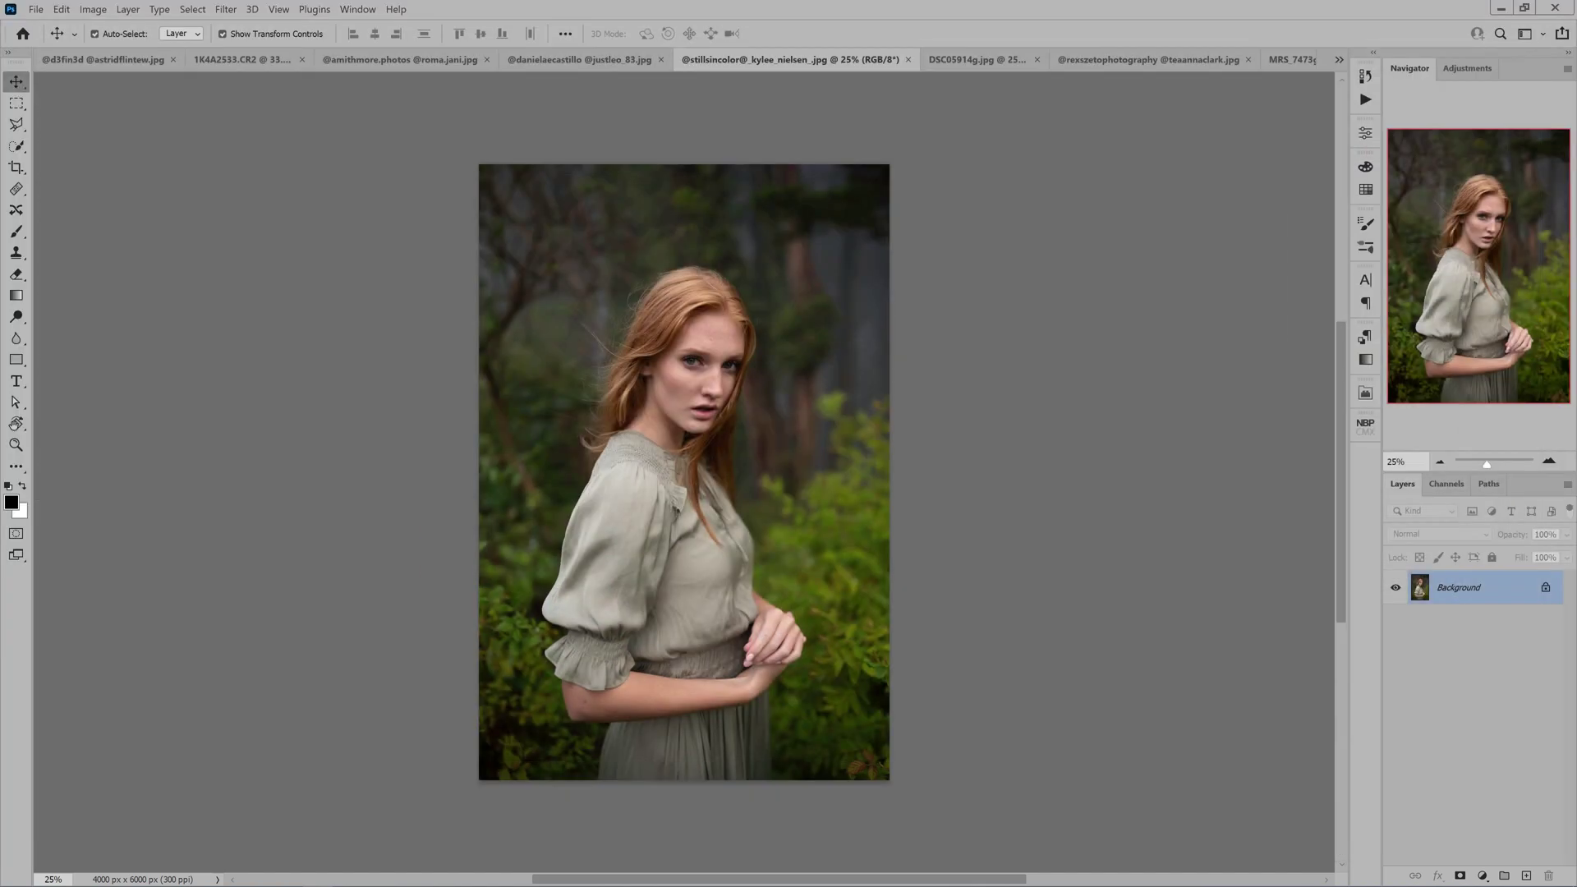
{"action": "key", "text": "ctrl+Tab"}
Open DSC05914g.jpg in Camera Raw Filter and load the MHB Retouch preset.
{"action": "left_click", "coordinate": [226, 10]}
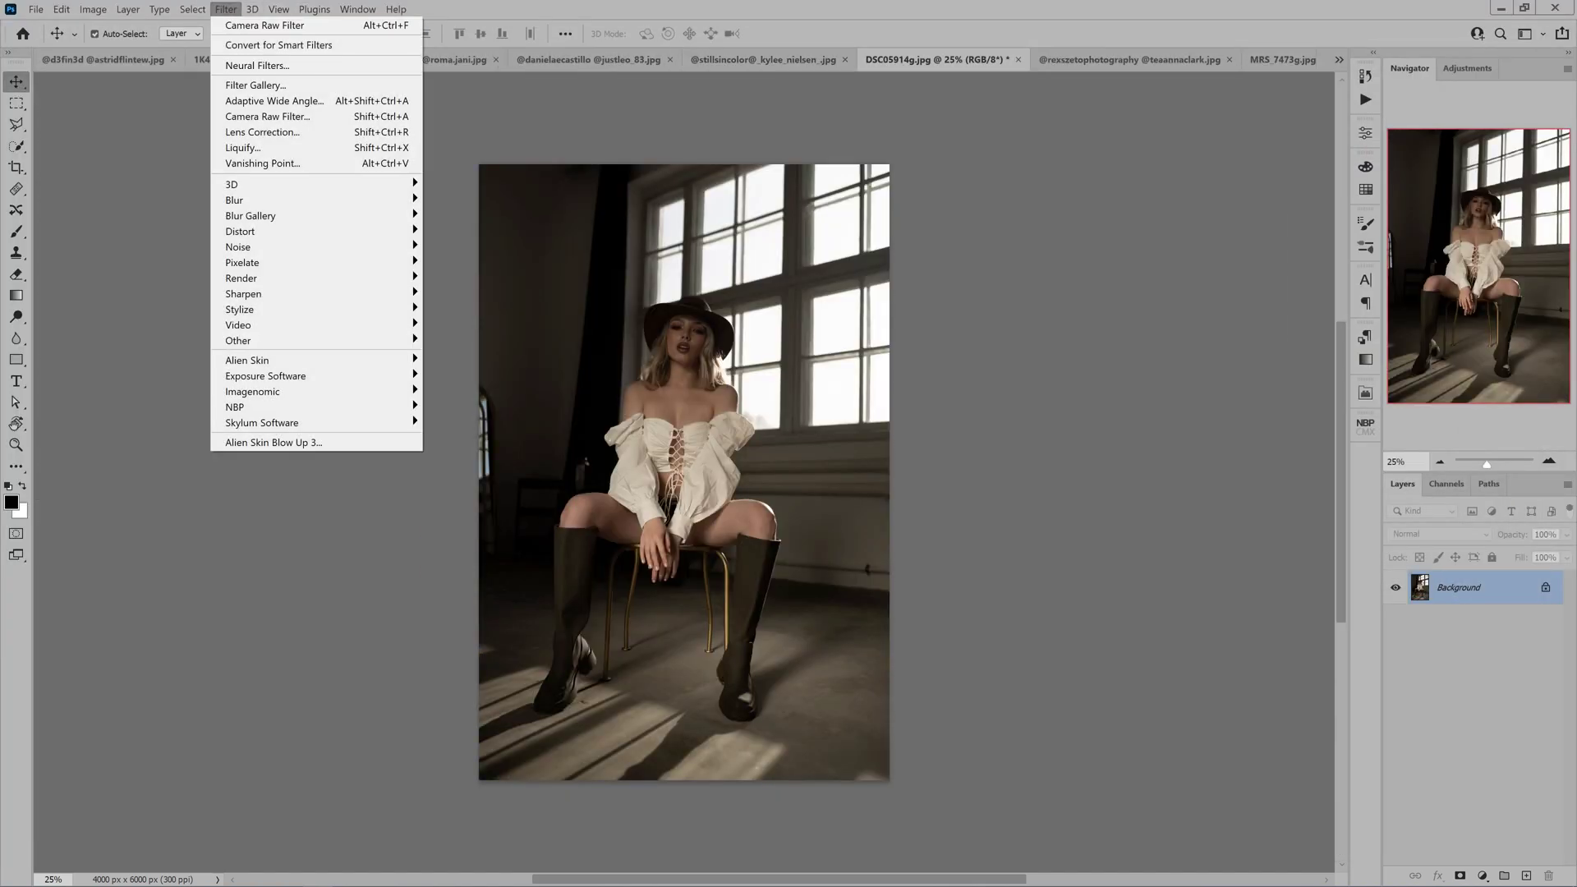
{"action": "left_click", "coordinate": [246, 117]}
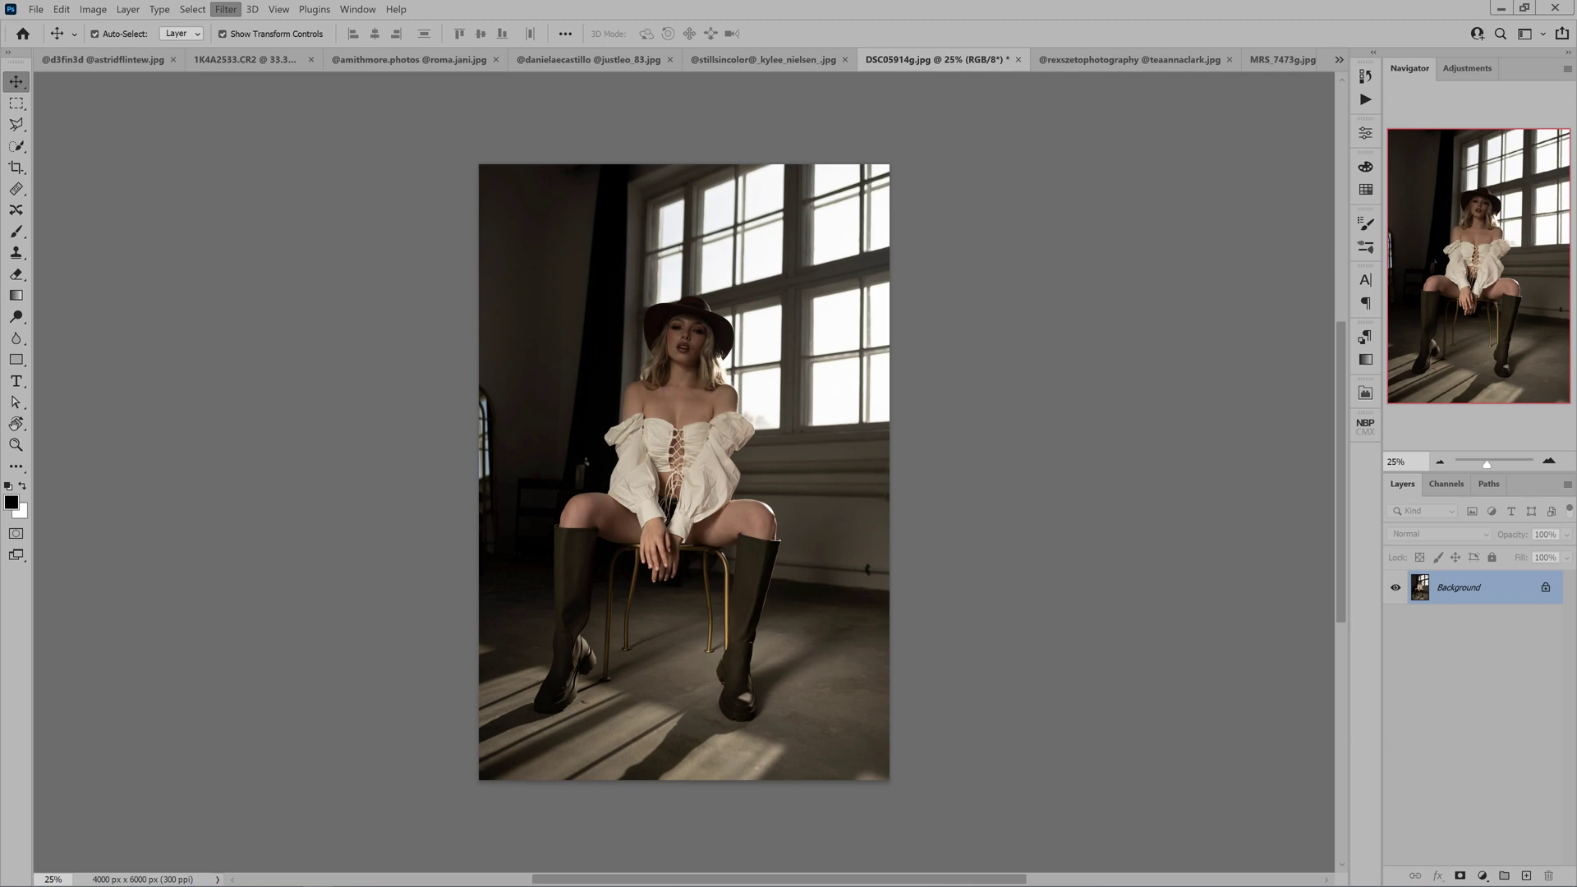
{"action": "left_click", "coordinate": [1504, 203]}
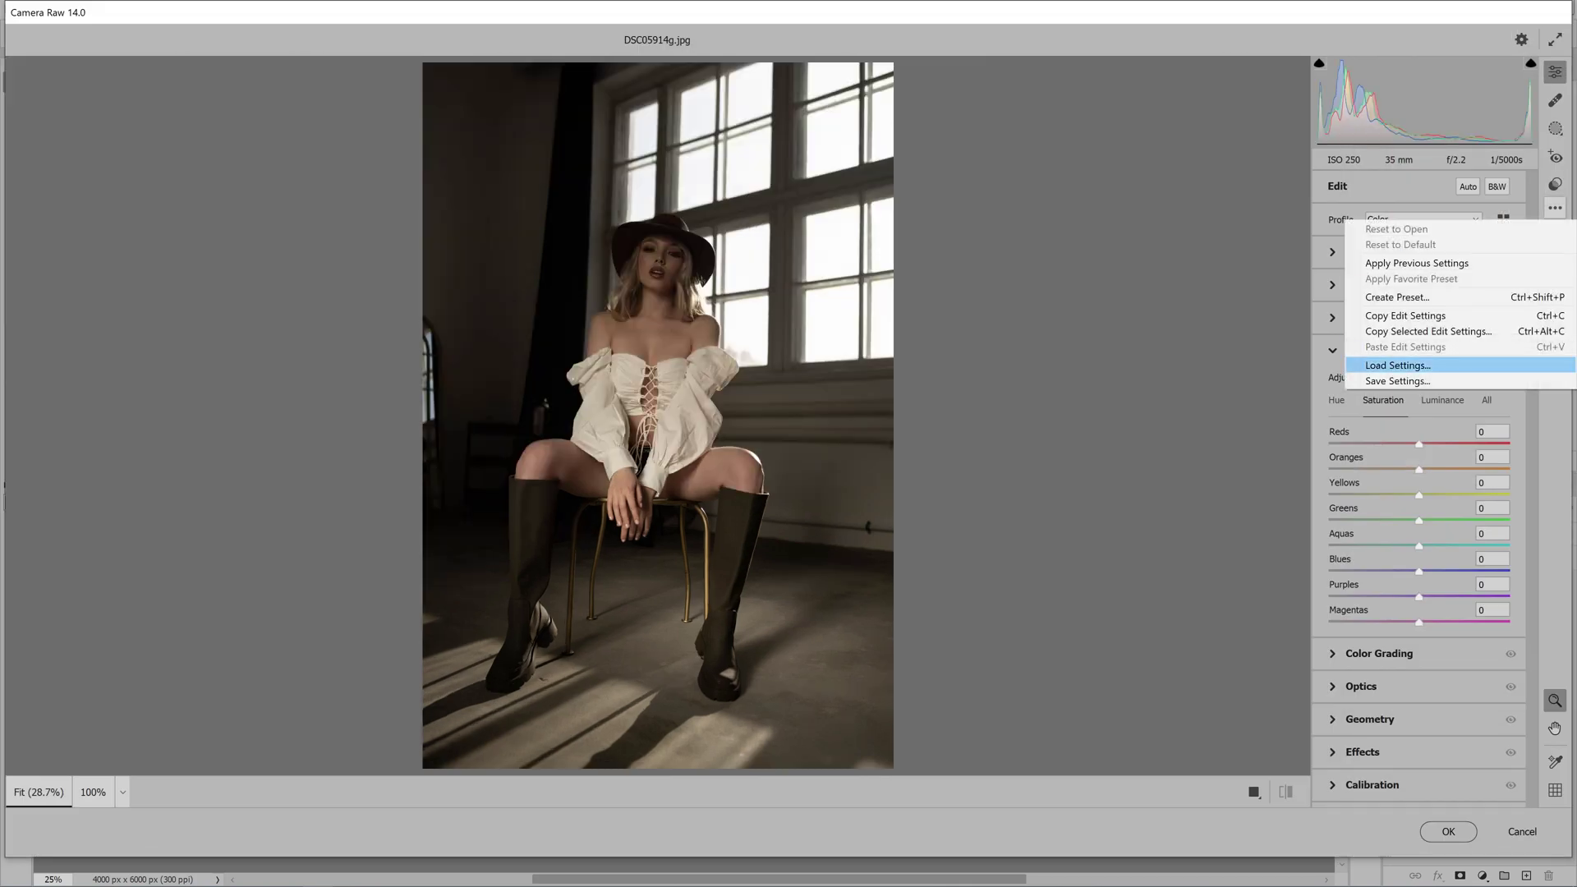
{"action": "left_click", "coordinate": [1396, 365]}
{"action": "double_click", "coordinate": [795, 164]}
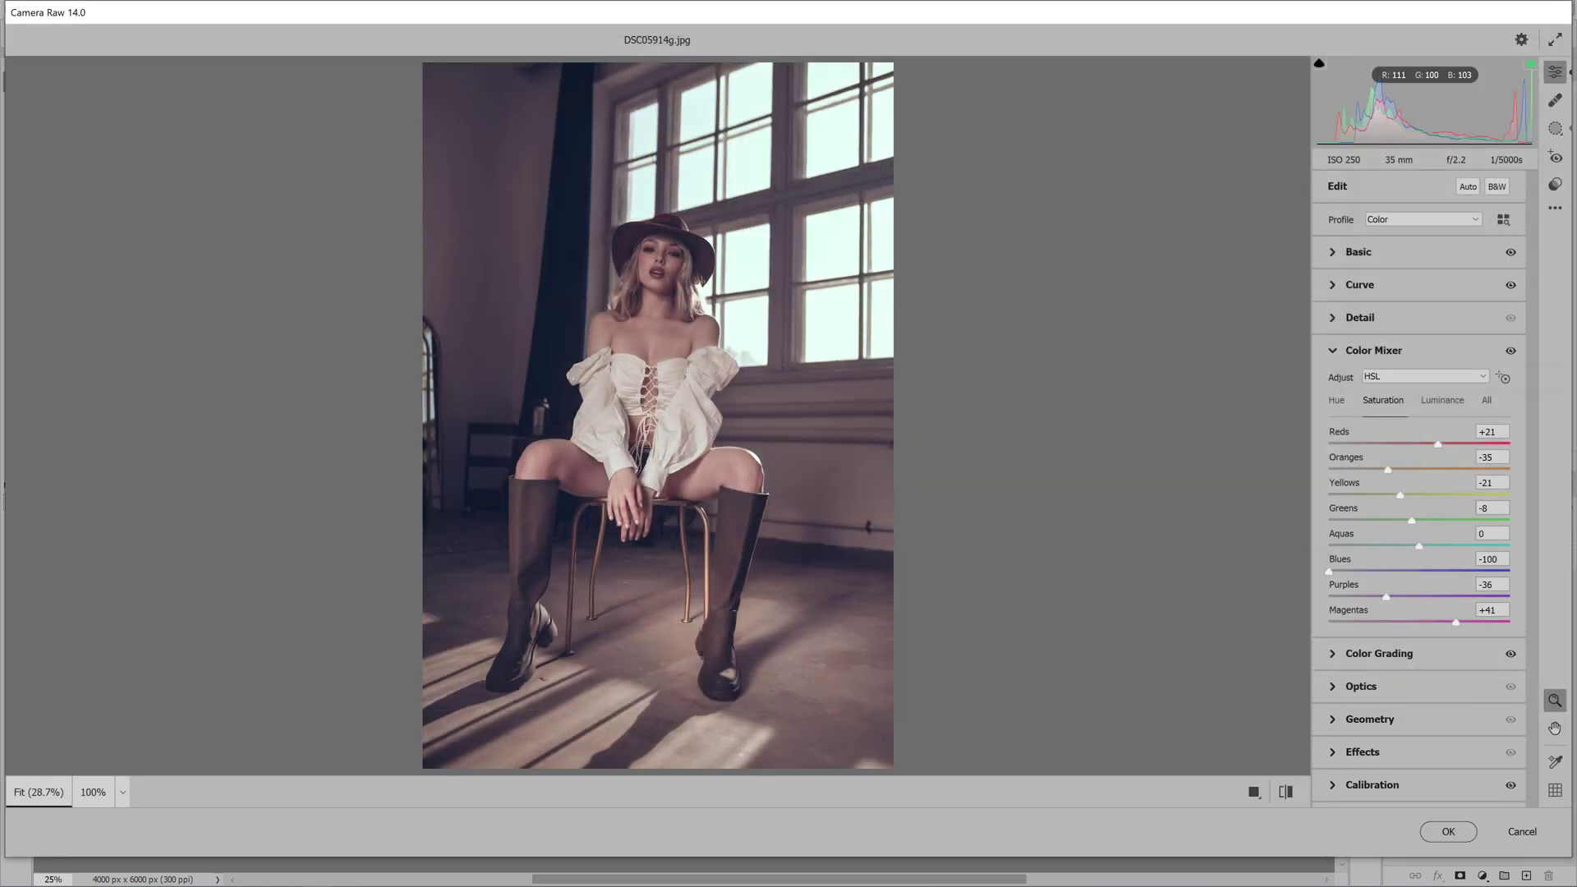
Add an inverted radial gradient mask around the subject at -2.33 exposure.
{"action": "left_click", "coordinate": [1554, 128]}
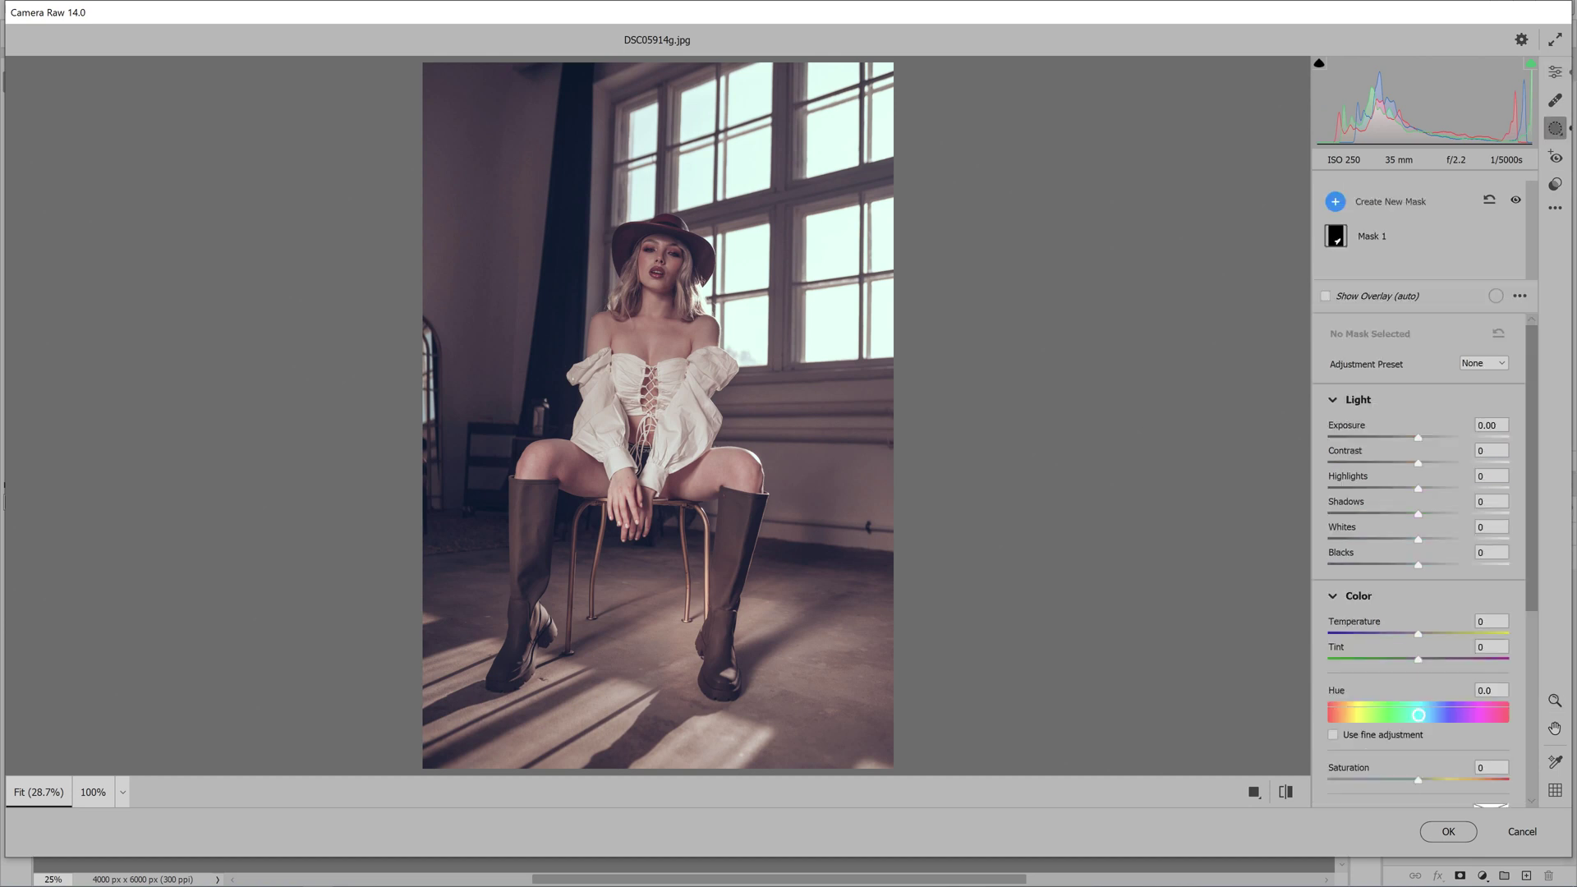
{"action": "left_click", "coordinate": [1335, 201]}
{"action": "left_click", "coordinate": [1387, 286]}
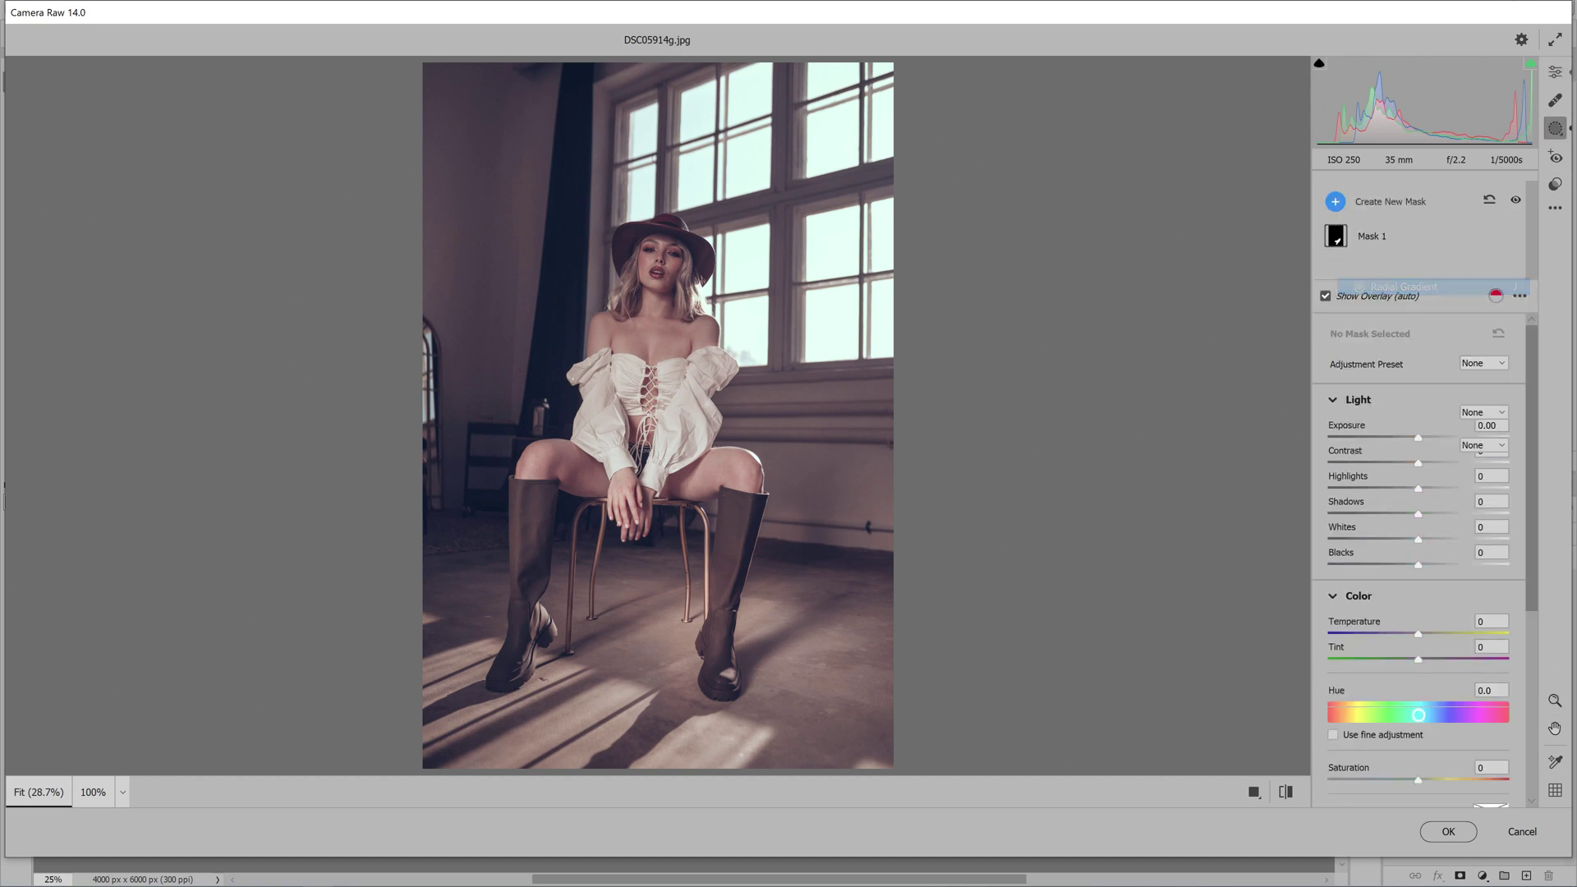
{"action": "mouse_move", "coordinate": [633, 253]}
{"action": "left_mouse_down"}
{"action": "mouse_move", "coordinate": [803, 450]}
{"action": "mouse_move", "coordinate": [972, 833]}
{"action": "left_mouse_up"}
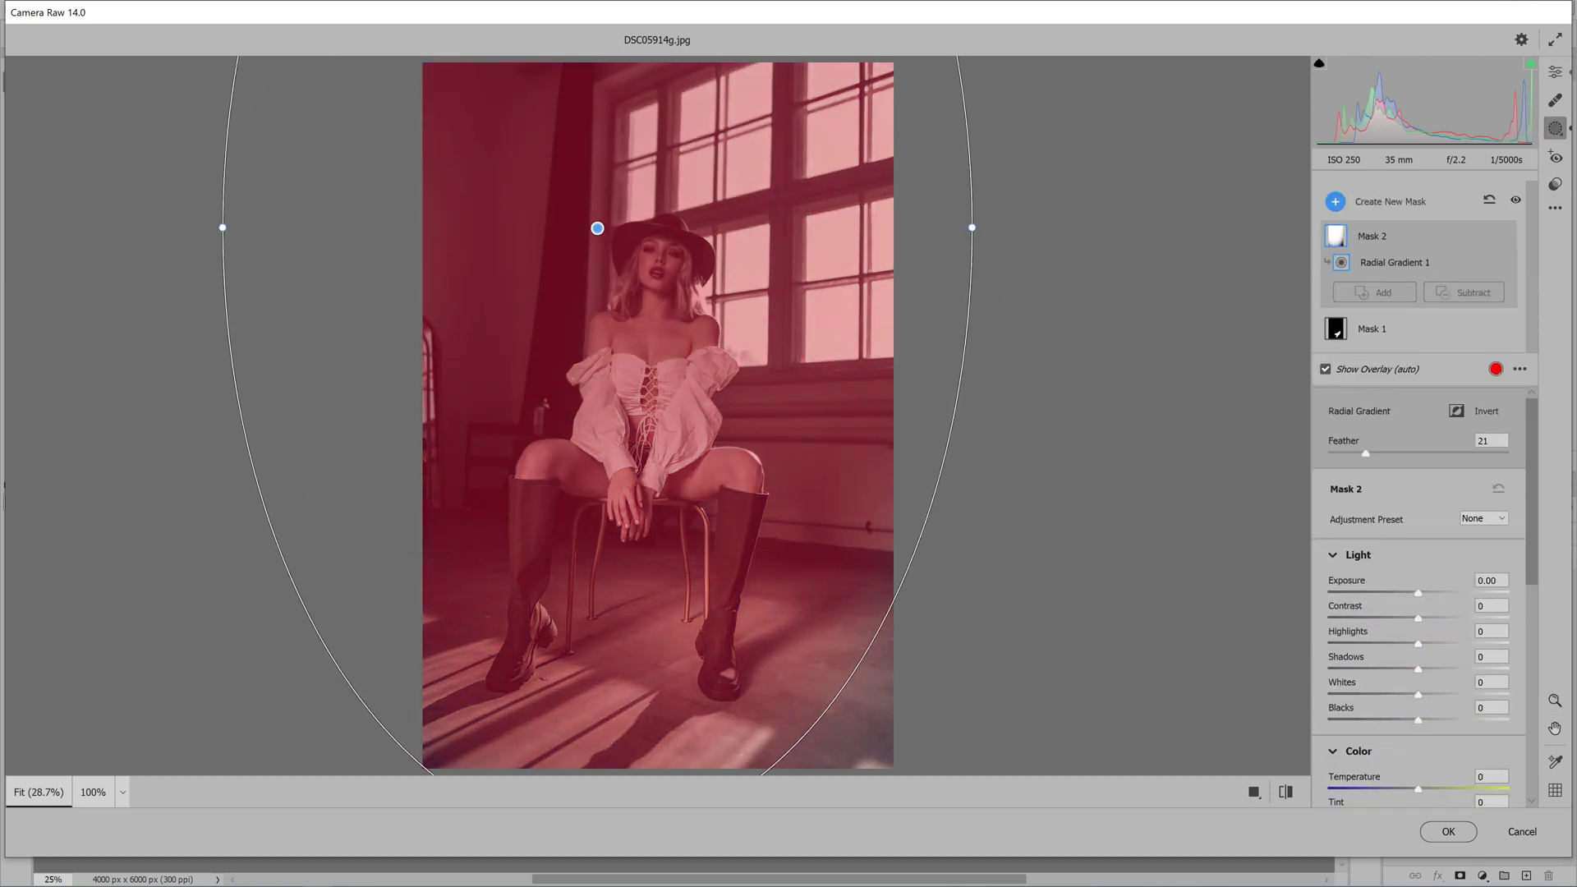
{"action": "left_click", "coordinate": [1325, 369]}
{"action": "left_click_drag", "start_coordinate": [1417, 592], "coordinate": [1365, 592]}
{"action": "left_click_drag", "start_coordinate": [597, 228], "coordinate": [582, 227]}
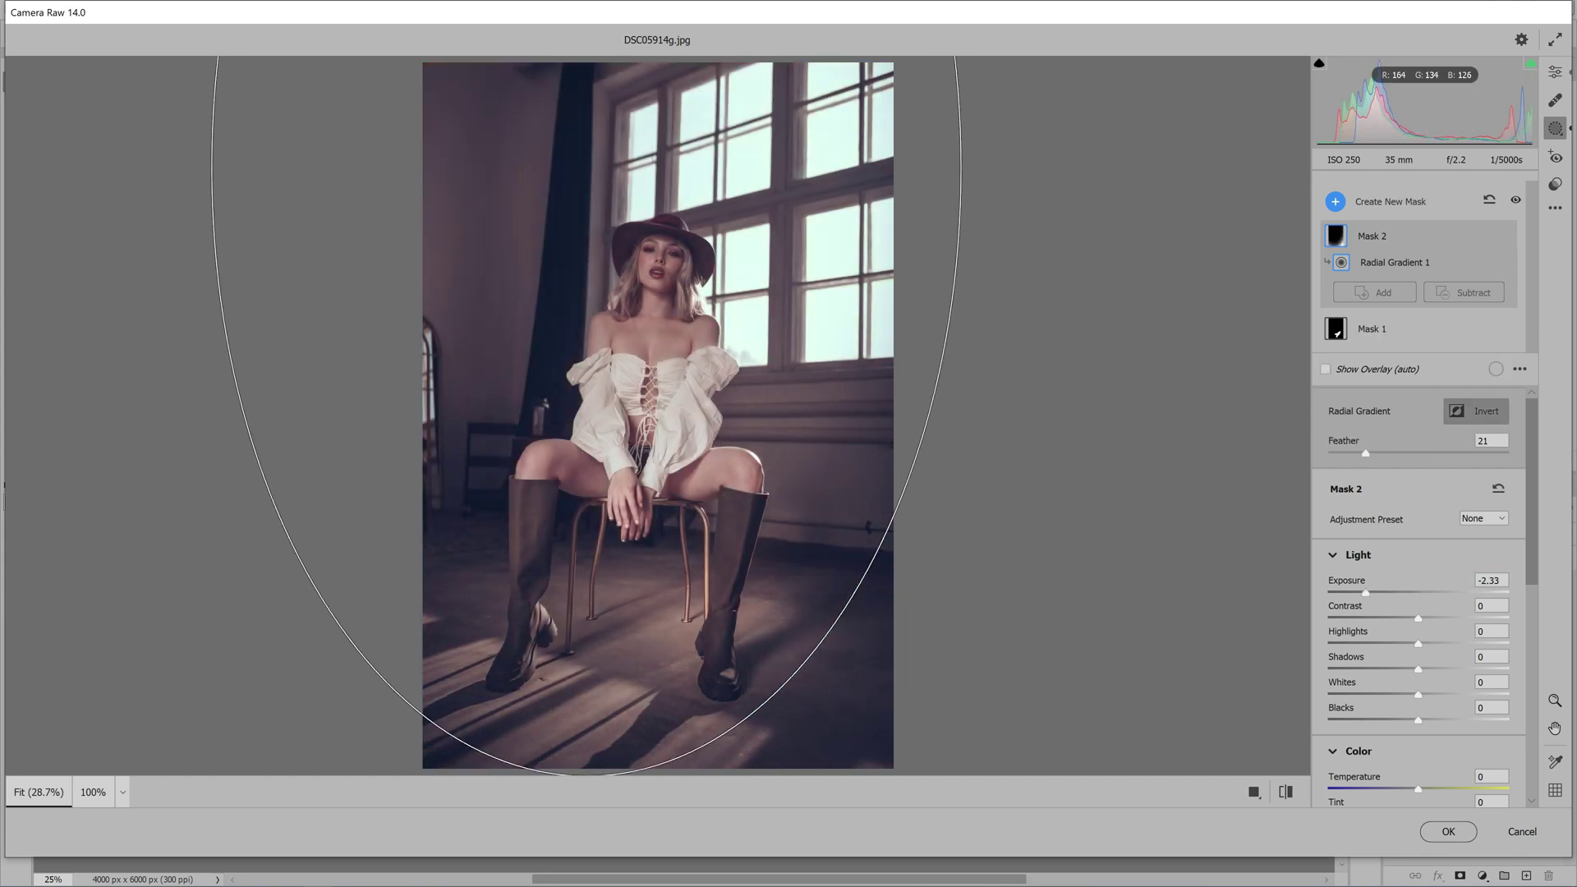
{"action": "left_click_drag", "start_coordinate": [582, 173], "coordinate": [582, 189]}
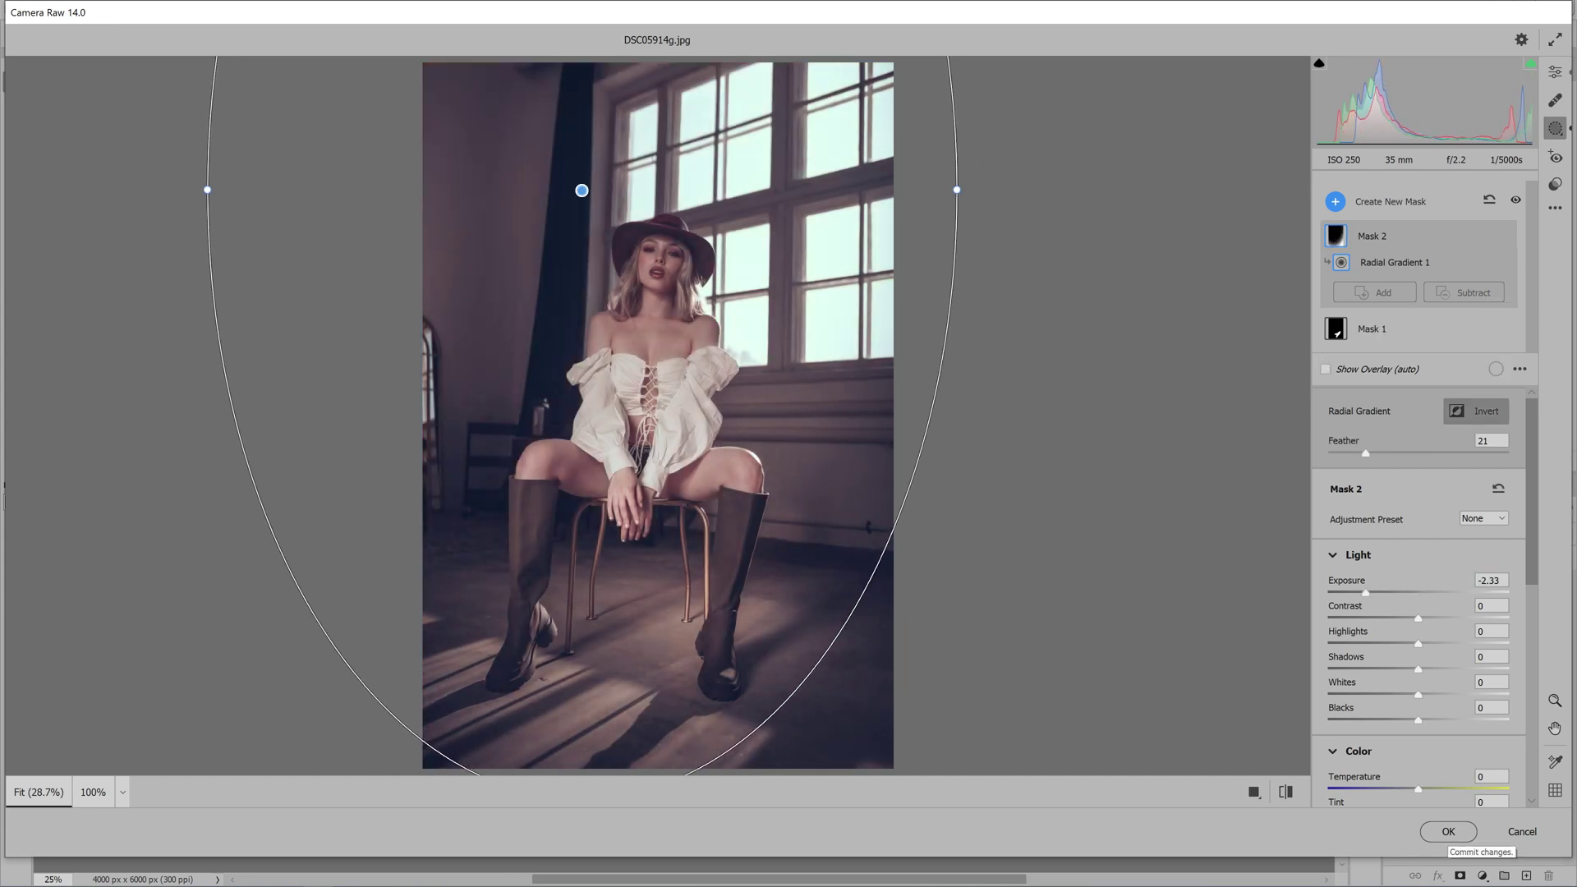
Color grade the highlights toward yellow and the shadows toward cyan.
{"action": "key", "text": "e"}
{"action": "left_click", "coordinate": [1379, 653]}
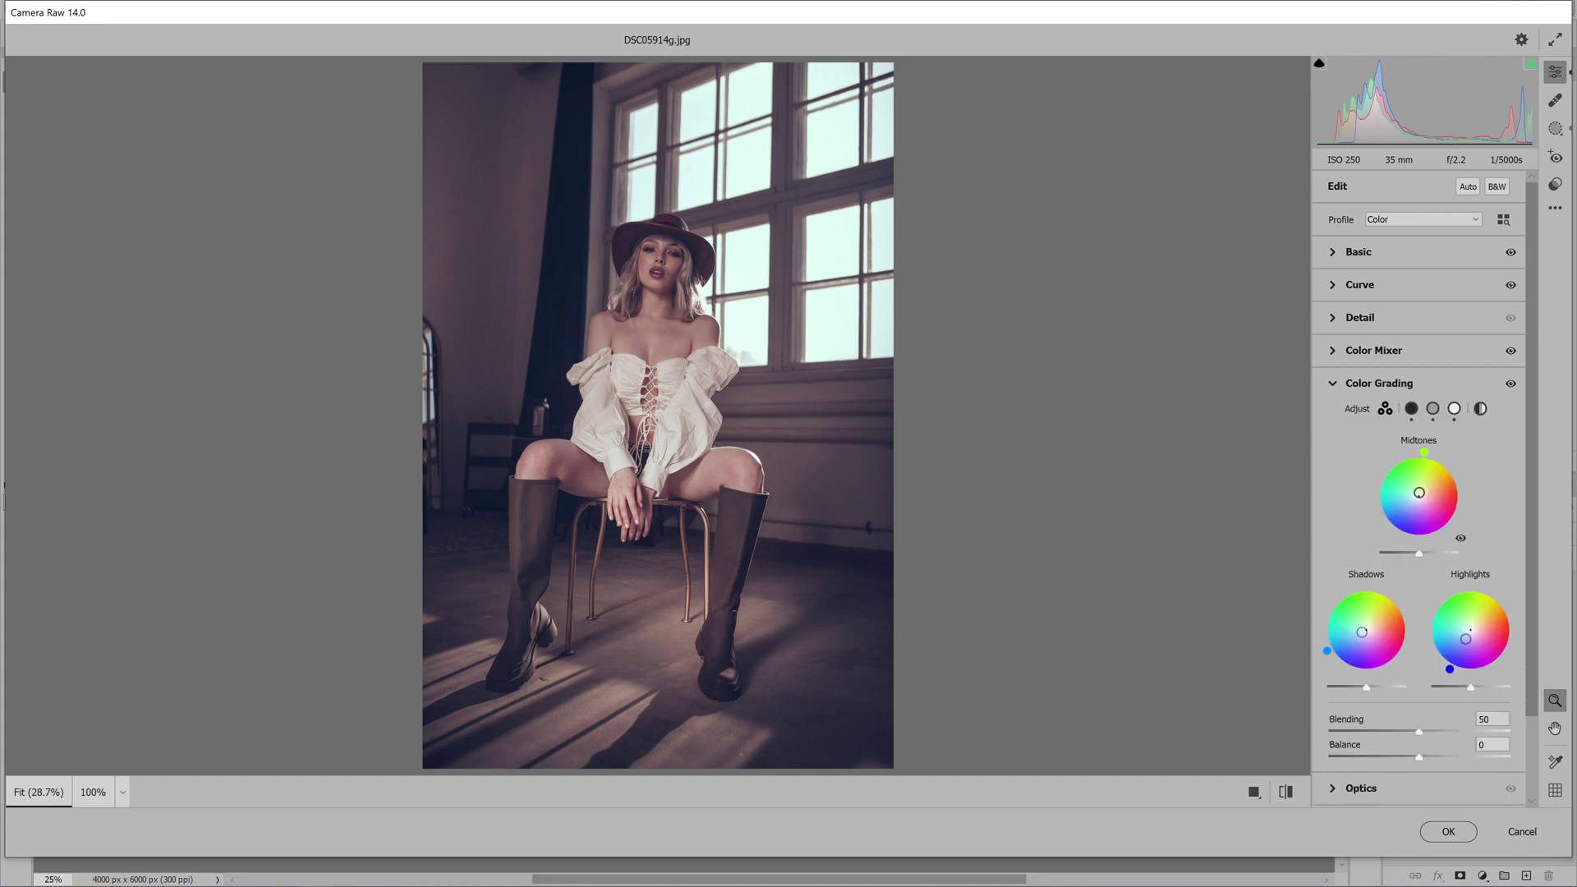
{"action": "left_click", "coordinate": [1453, 408]}
{"action": "left_click_drag", "start_coordinate": [1381, 600], "coordinate": [1447, 456]}
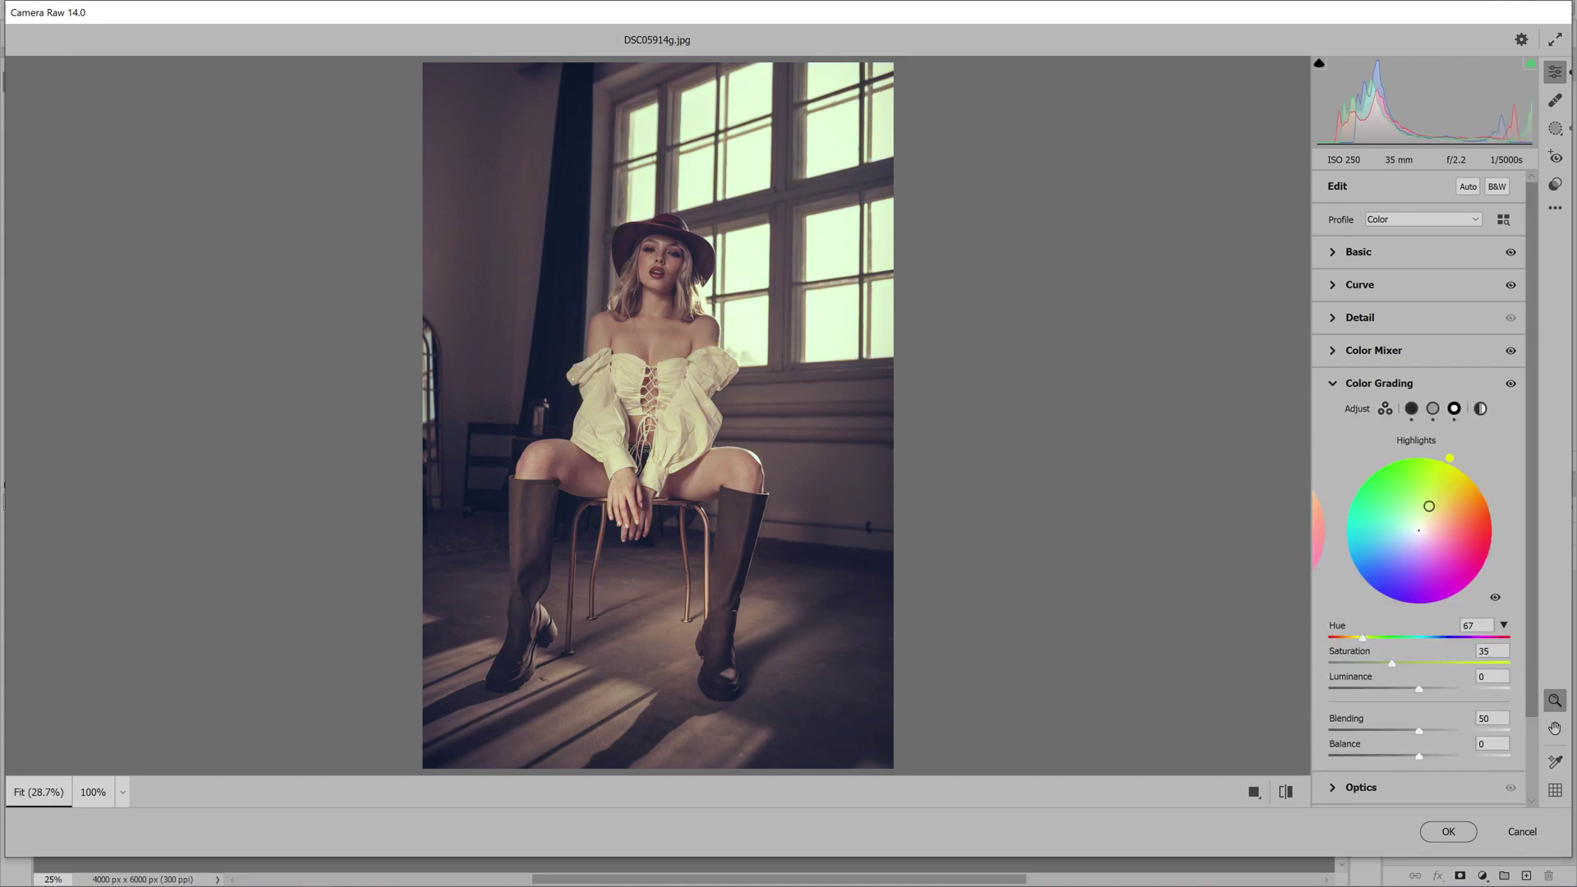
{"action": "left_click", "coordinate": [1410, 409]}
{"action": "left_click_drag", "start_coordinate": [1348, 567], "coordinate": [1340, 520]}
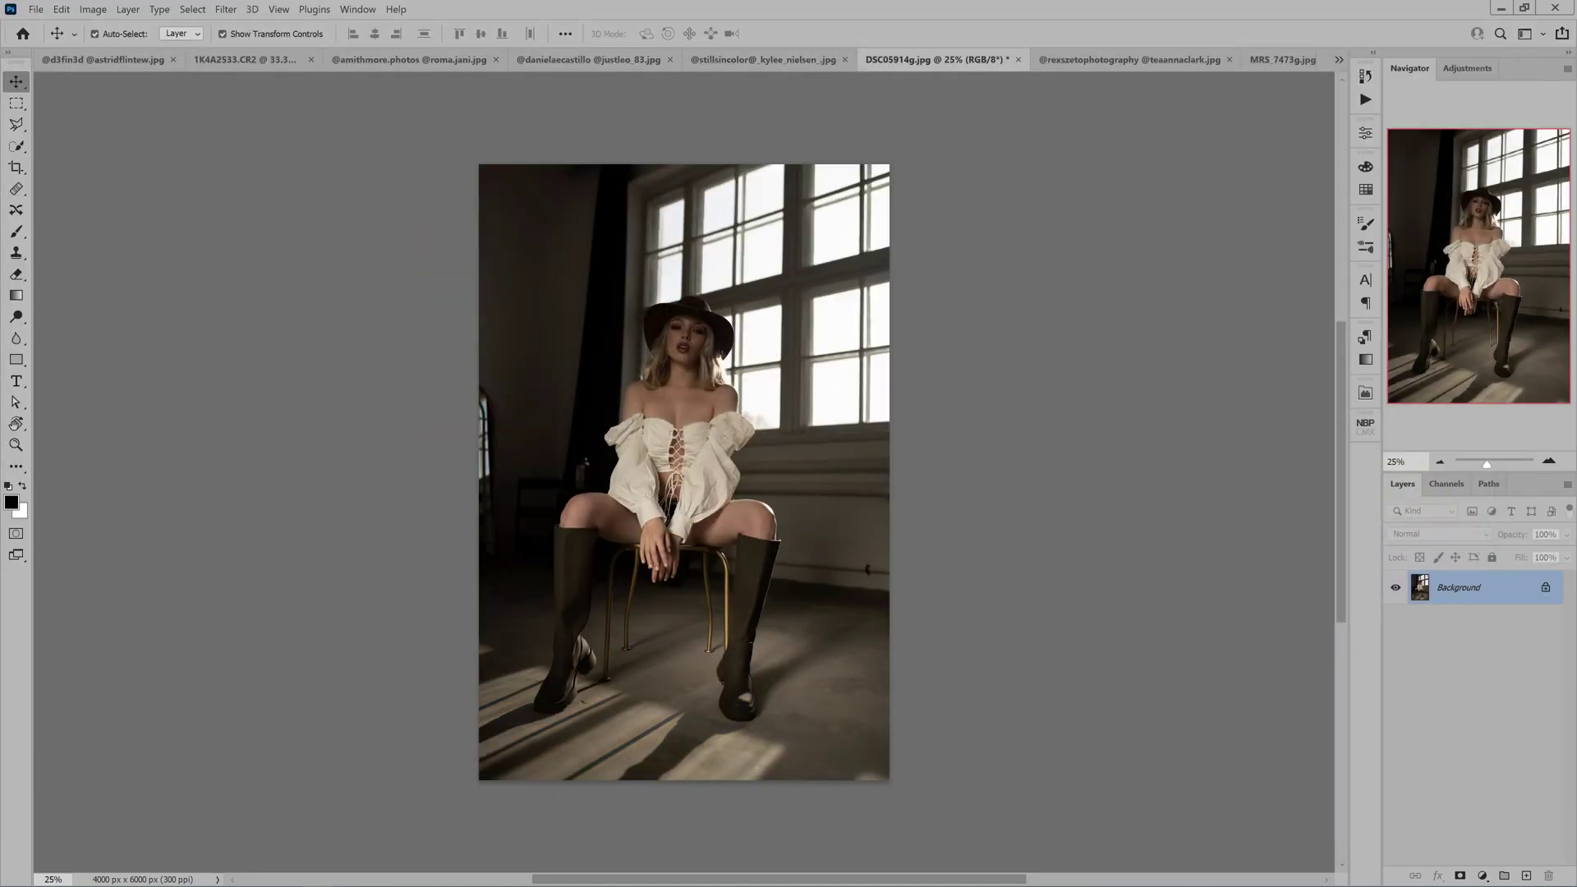
Switch to MRS_7473g.jpg and load the moody portrait preset in Camera Raw Filter.
{"action": "key", "text": "ctrl+Tab"}
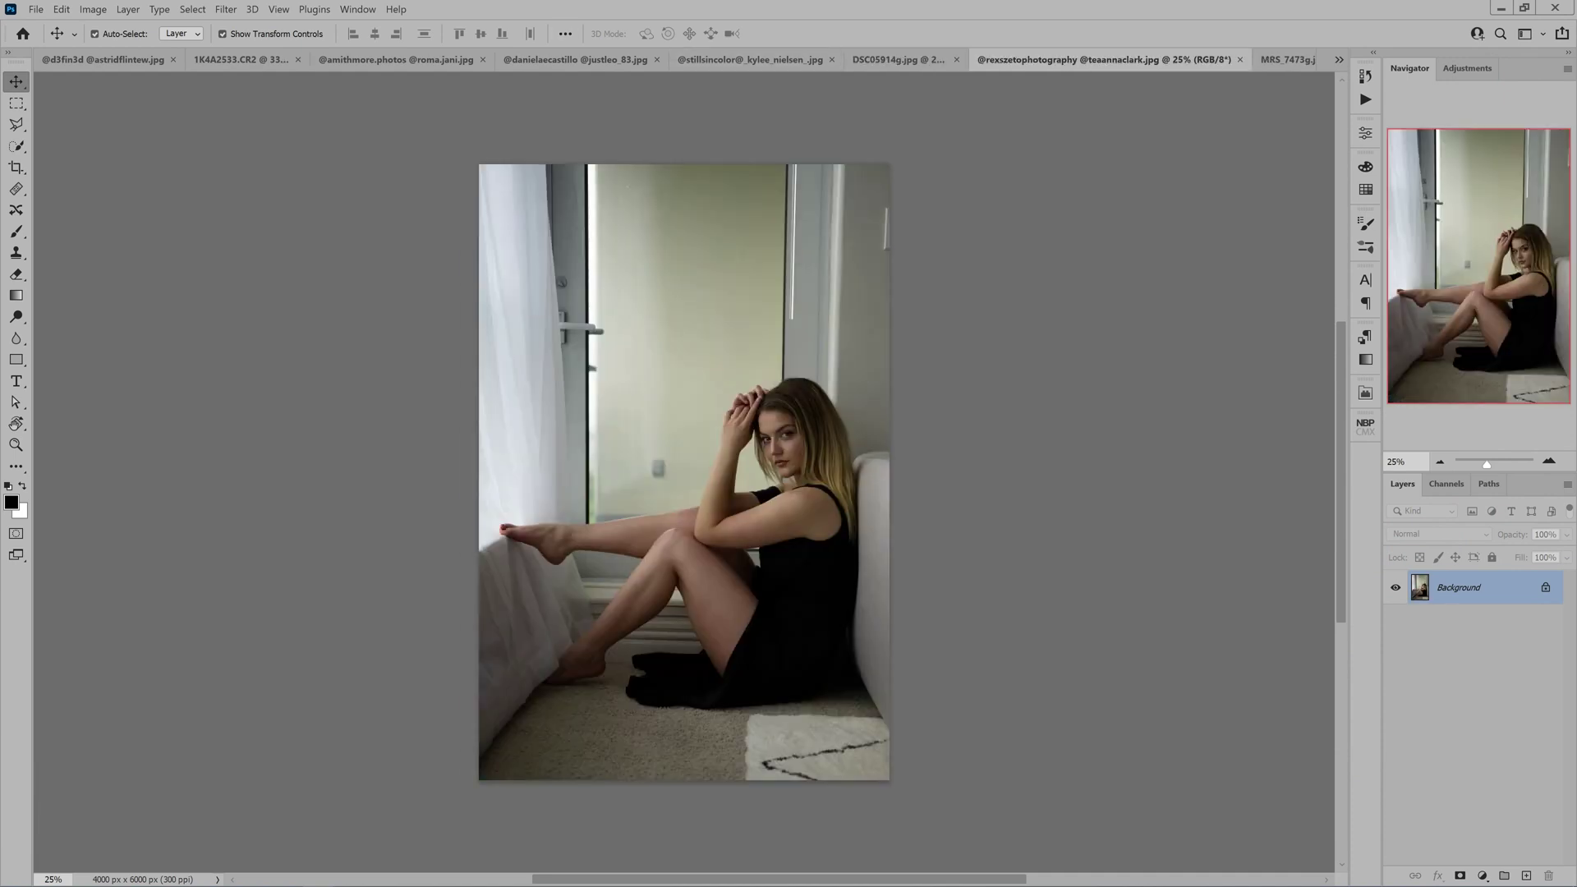
{"action": "key", "text": "ctrl+Tab"}
{"action": "key", "text": "ctrl+Tab"}
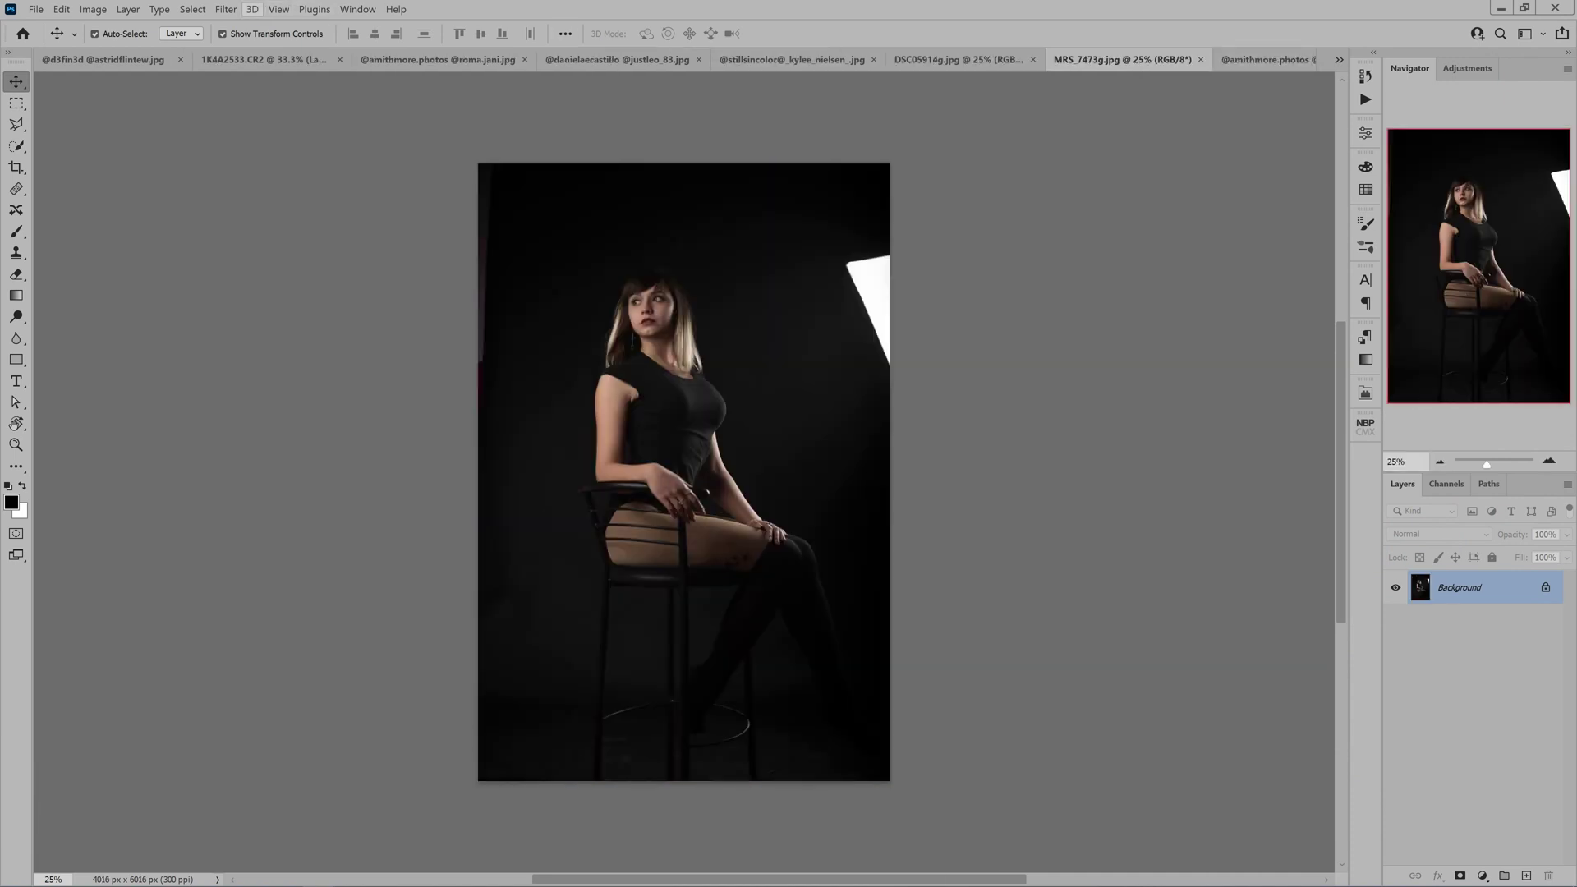
{"action": "left_click", "coordinate": [226, 10]}
{"action": "key", "text": "Up"}
{"action": "key", "text": "Up"}
{"action": "key", "text": "Return"}
{"action": "left_click", "coordinate": [1555, 208]}
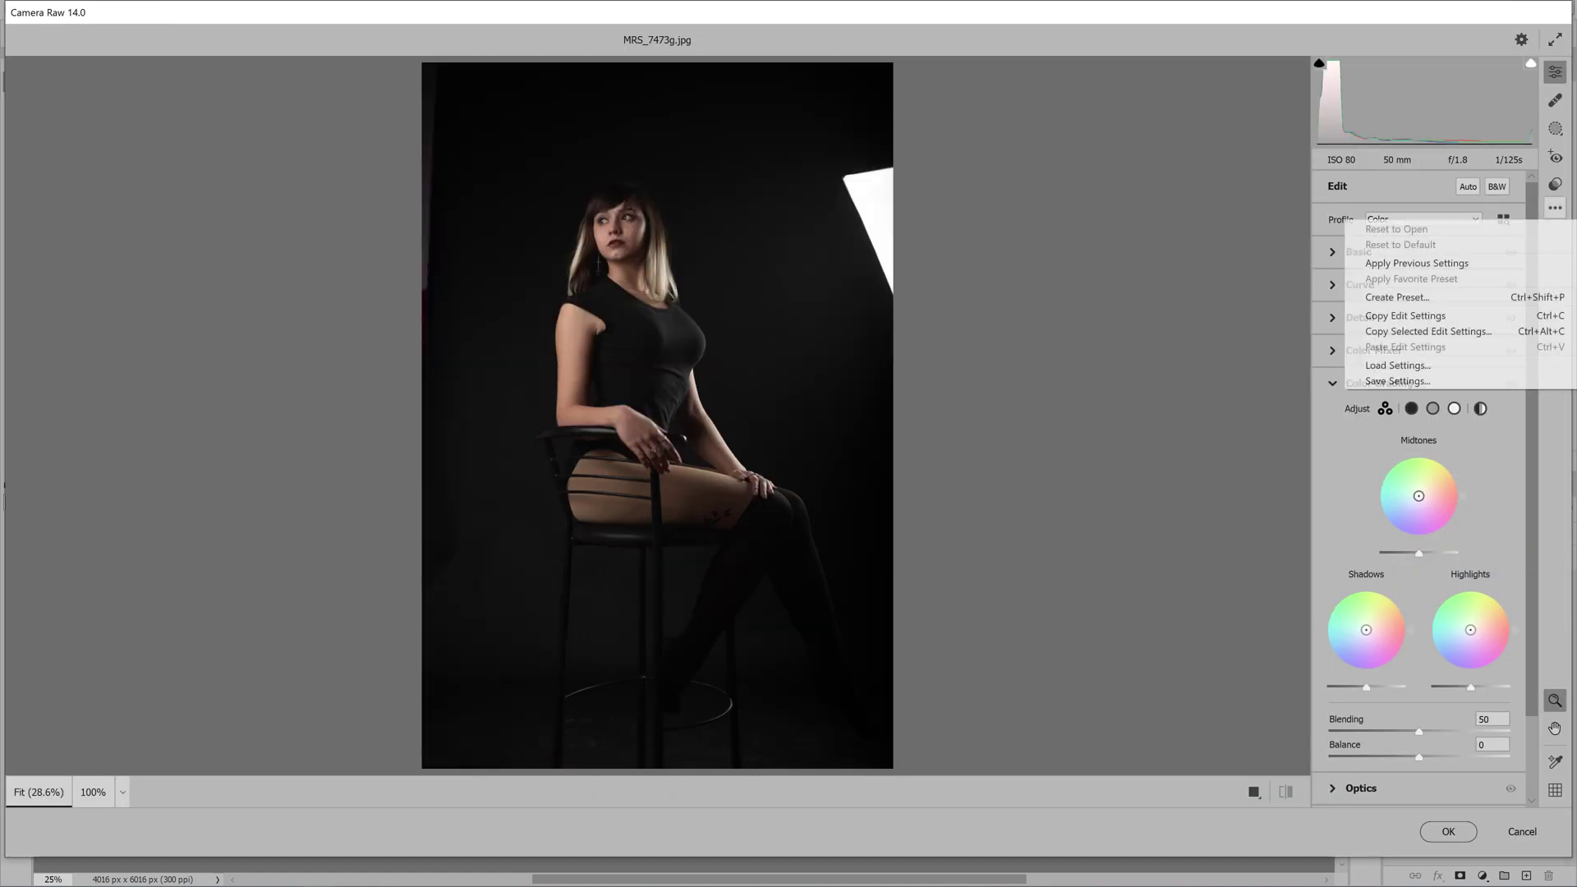
{"action": "left_click", "coordinate": [1397, 365]}
{"action": "double_click", "coordinate": [795, 172]}
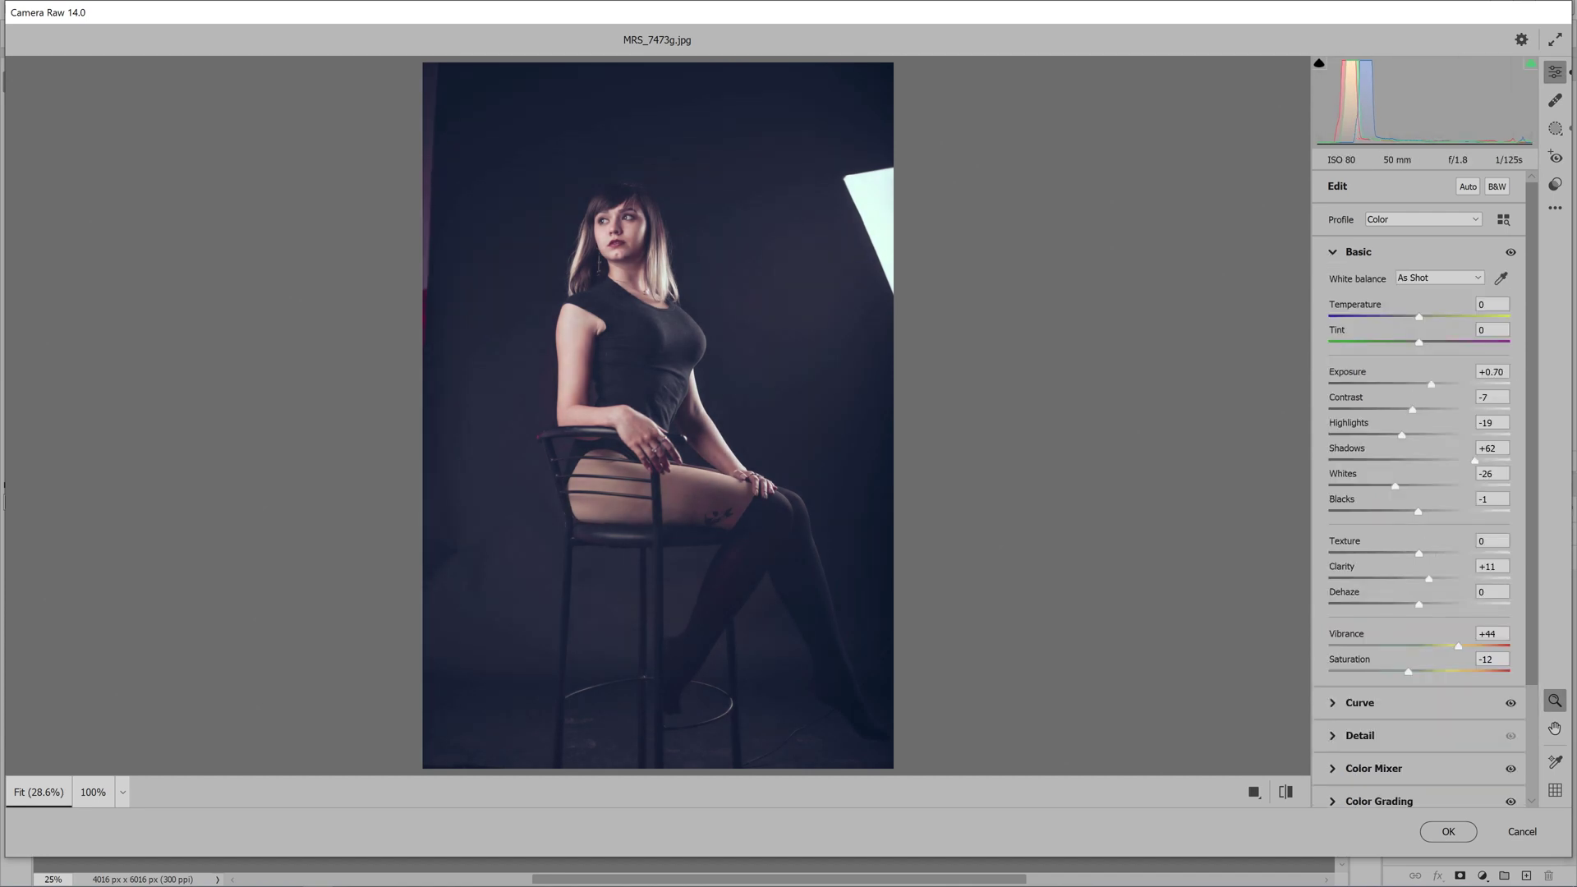
Set exposure +0.50, orange highlights and midtone tint saturation 9, then apply the grade.
{"action": "key", "text": "Down"}
{"action": "key", "text": "Down"}
{"action": "key", "text": "Down"}
{"action": "key", "text": "Down"}
{"action": "key", "text": "Down"}
{"action": "key", "text": "Down"}
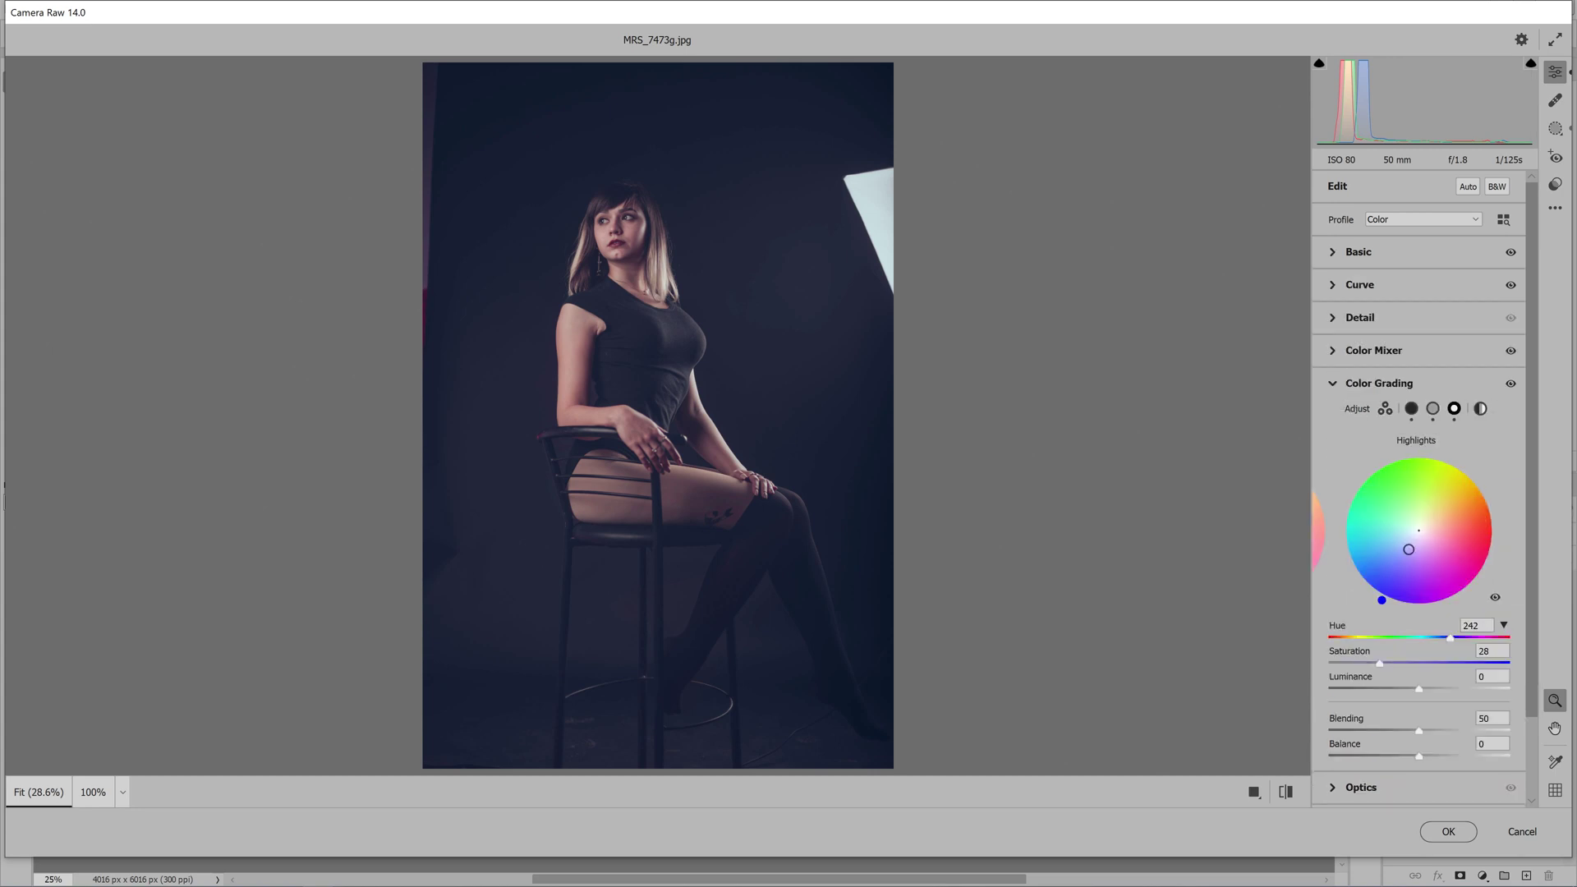
{"action": "left_click_drag", "start_coordinate": [1408, 549], "coordinate": [1435, 522]}
{"action": "left_click", "coordinate": [1432, 408]}
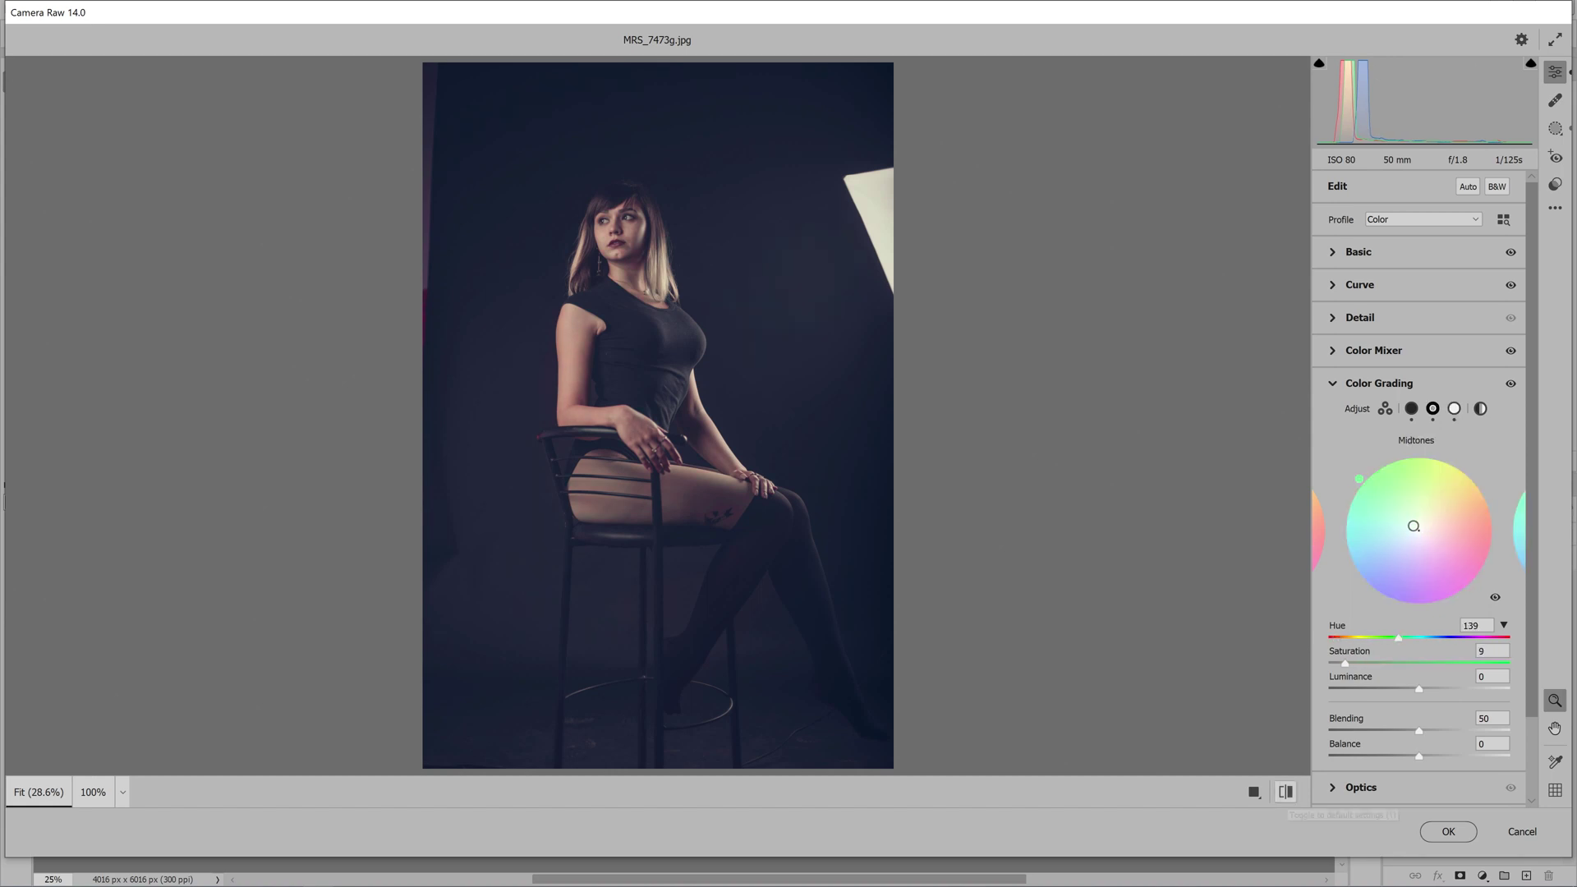
{"action": "left_click_drag", "start_coordinate": [1412, 524], "coordinate": [1413, 525]}
{"action": "key", "text": "Return"}
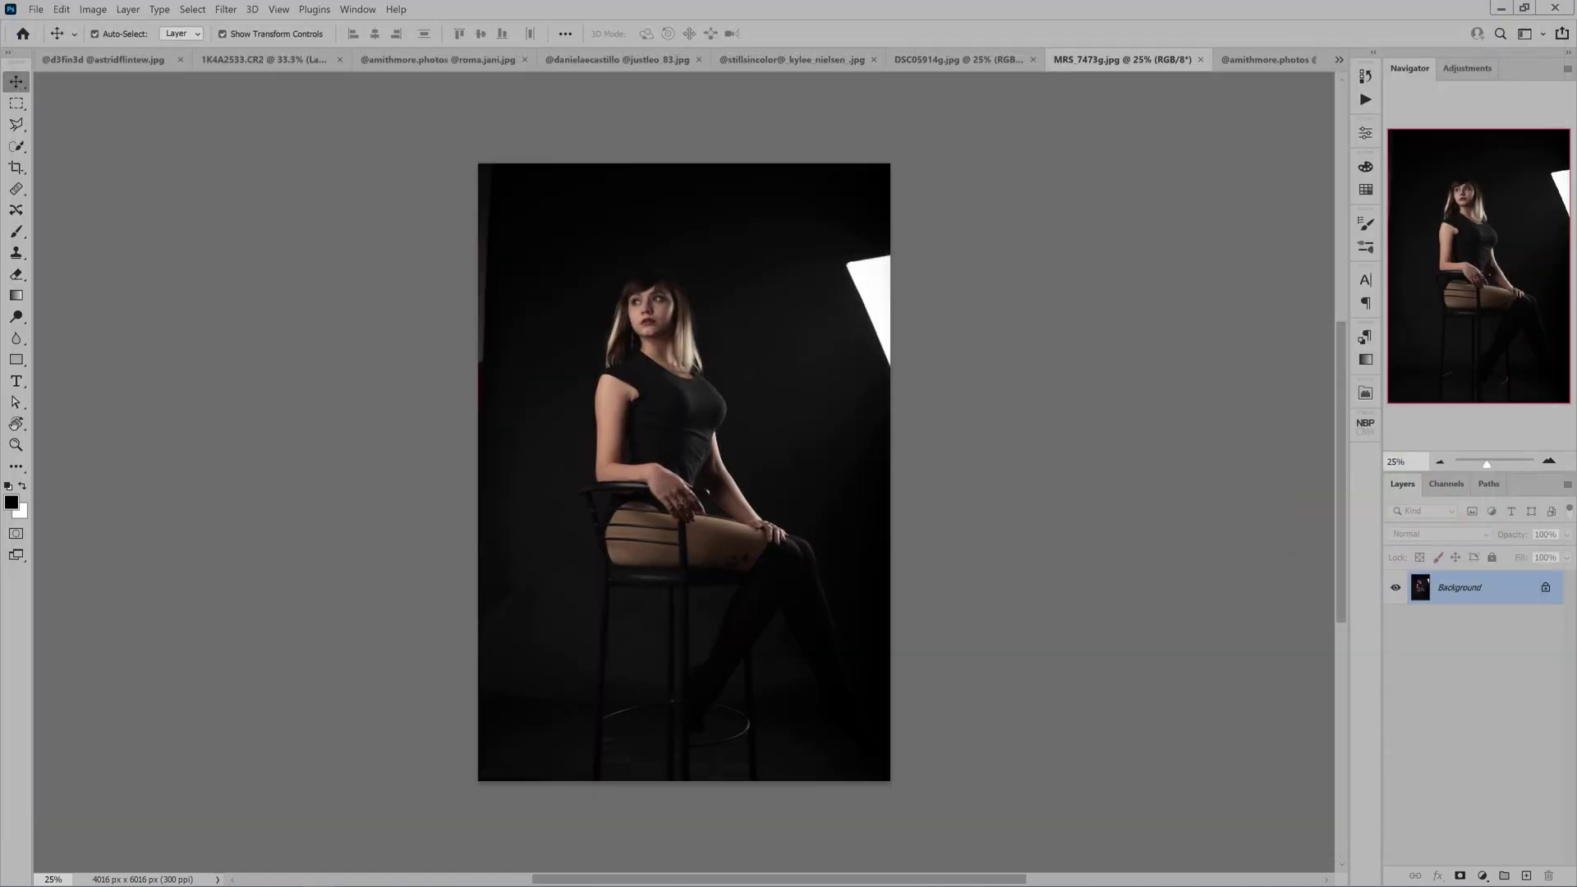
Apply the saved portrait preset to the forest-log photo through Camera Raw Filter.
{"action": "key", "text": "ctrl+Tab"}
{"action": "left_click", "coordinate": [225, 9]}
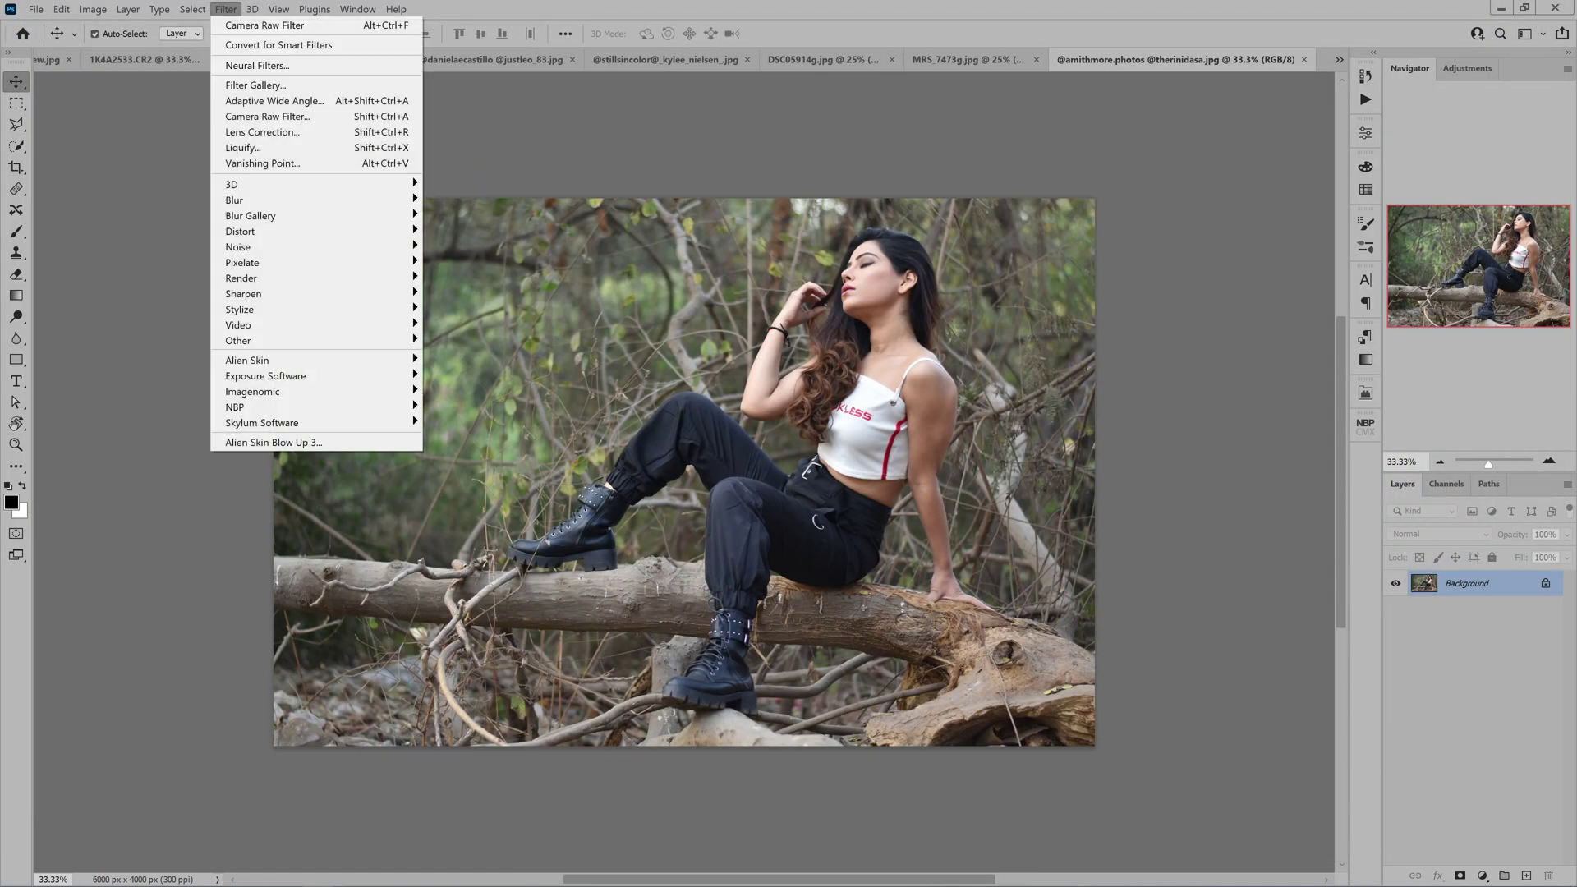
{"action": "left_click", "coordinate": [255, 117]}
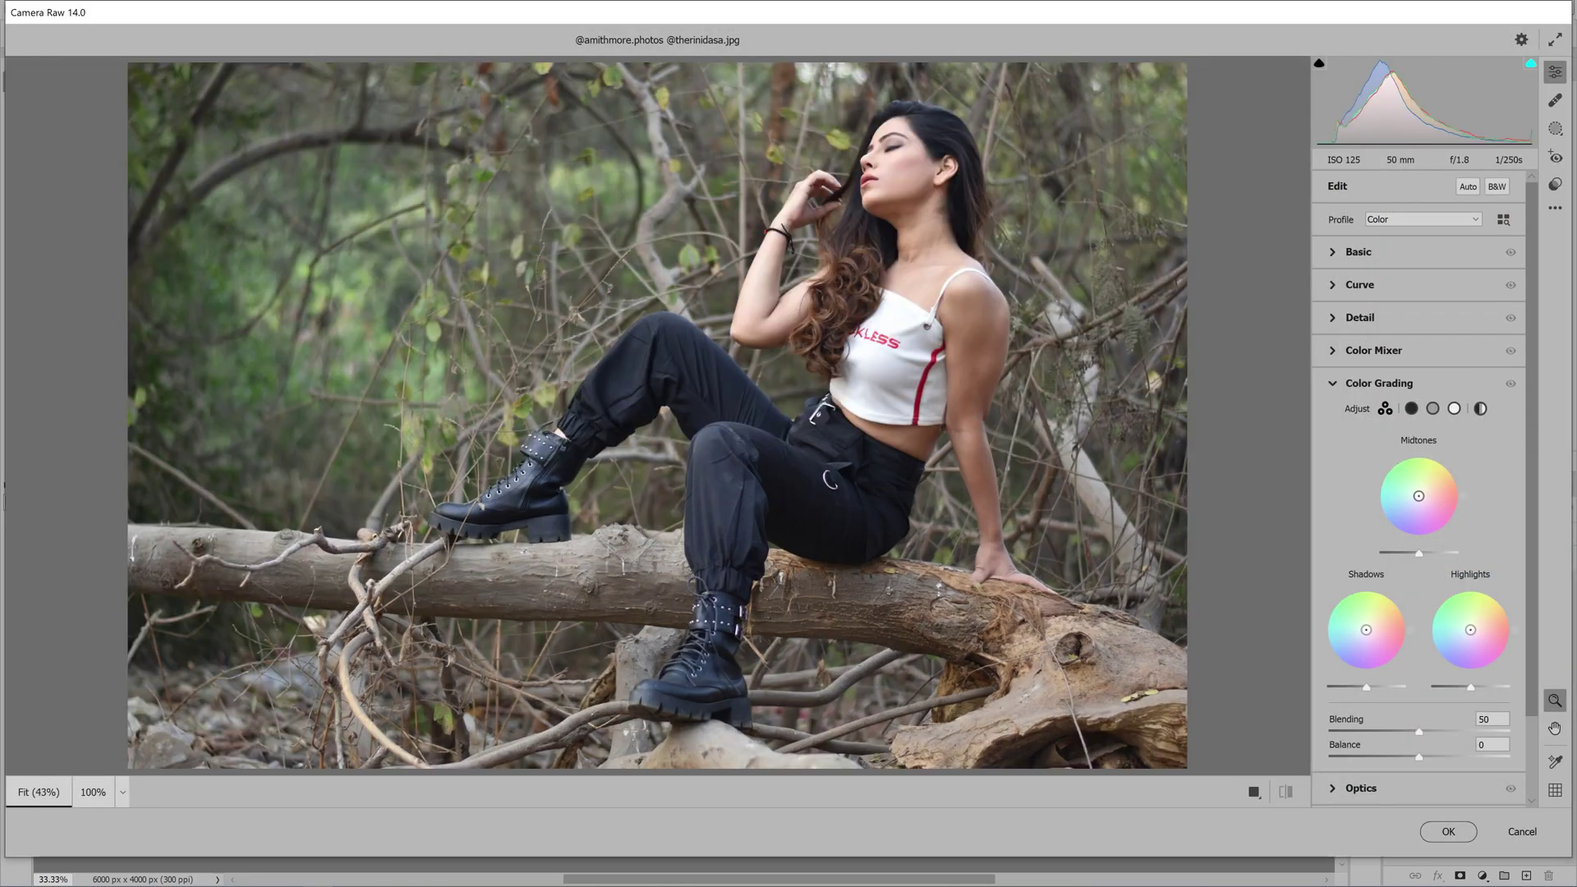
{"action": "left_click", "coordinate": [1555, 207]}
{"action": "left_click", "coordinate": [1395, 364]}
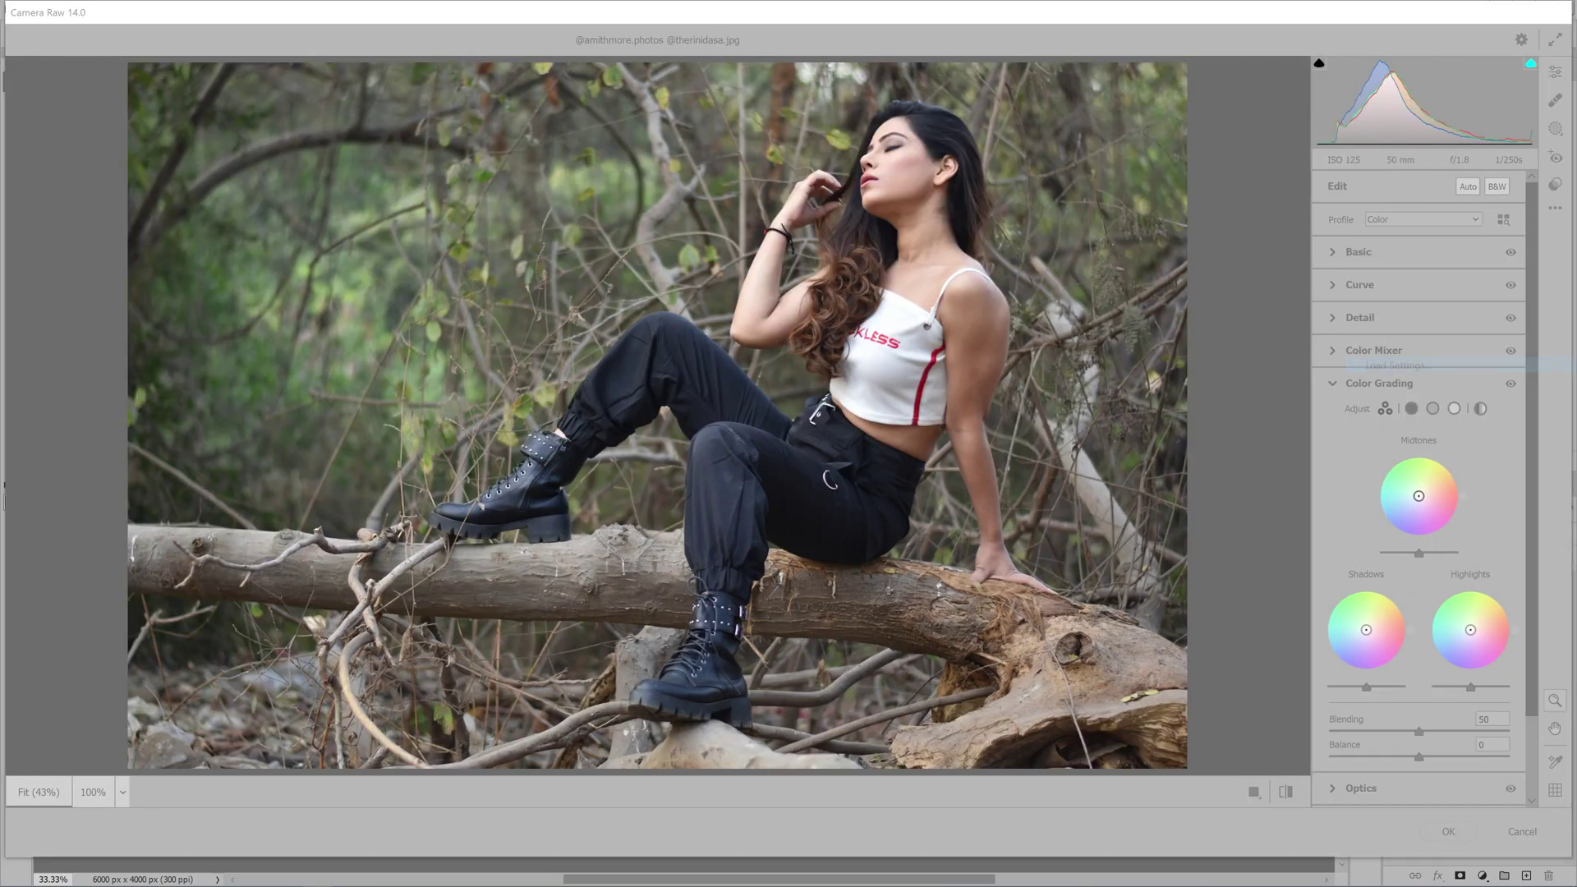
{"action": "double_click", "coordinate": [796, 169]}
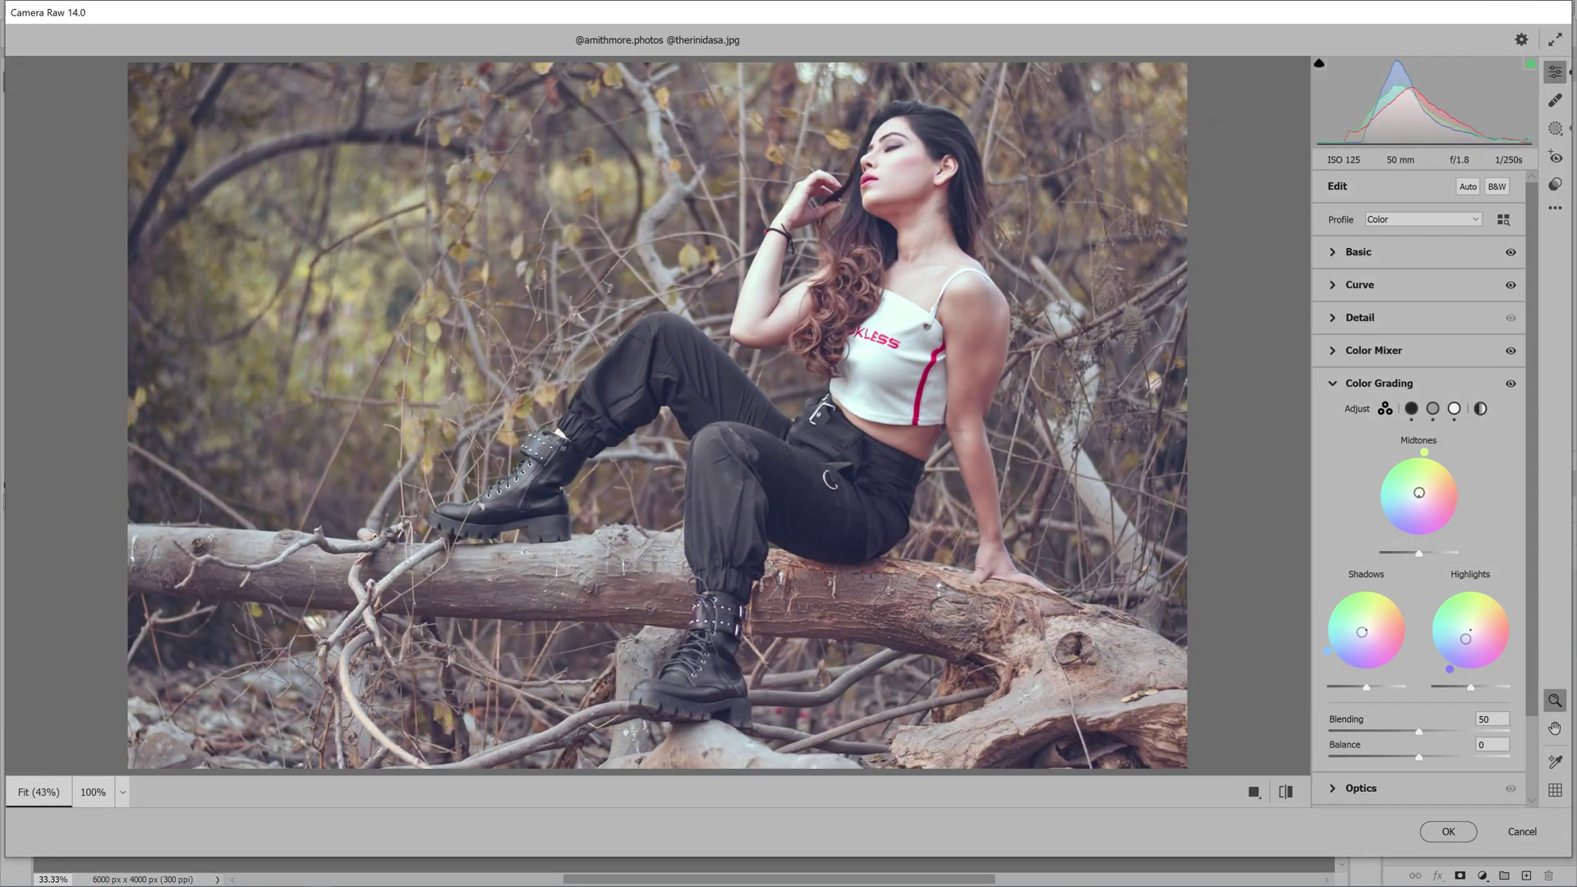
{"action": "left_click", "coordinate": [1447, 831]}
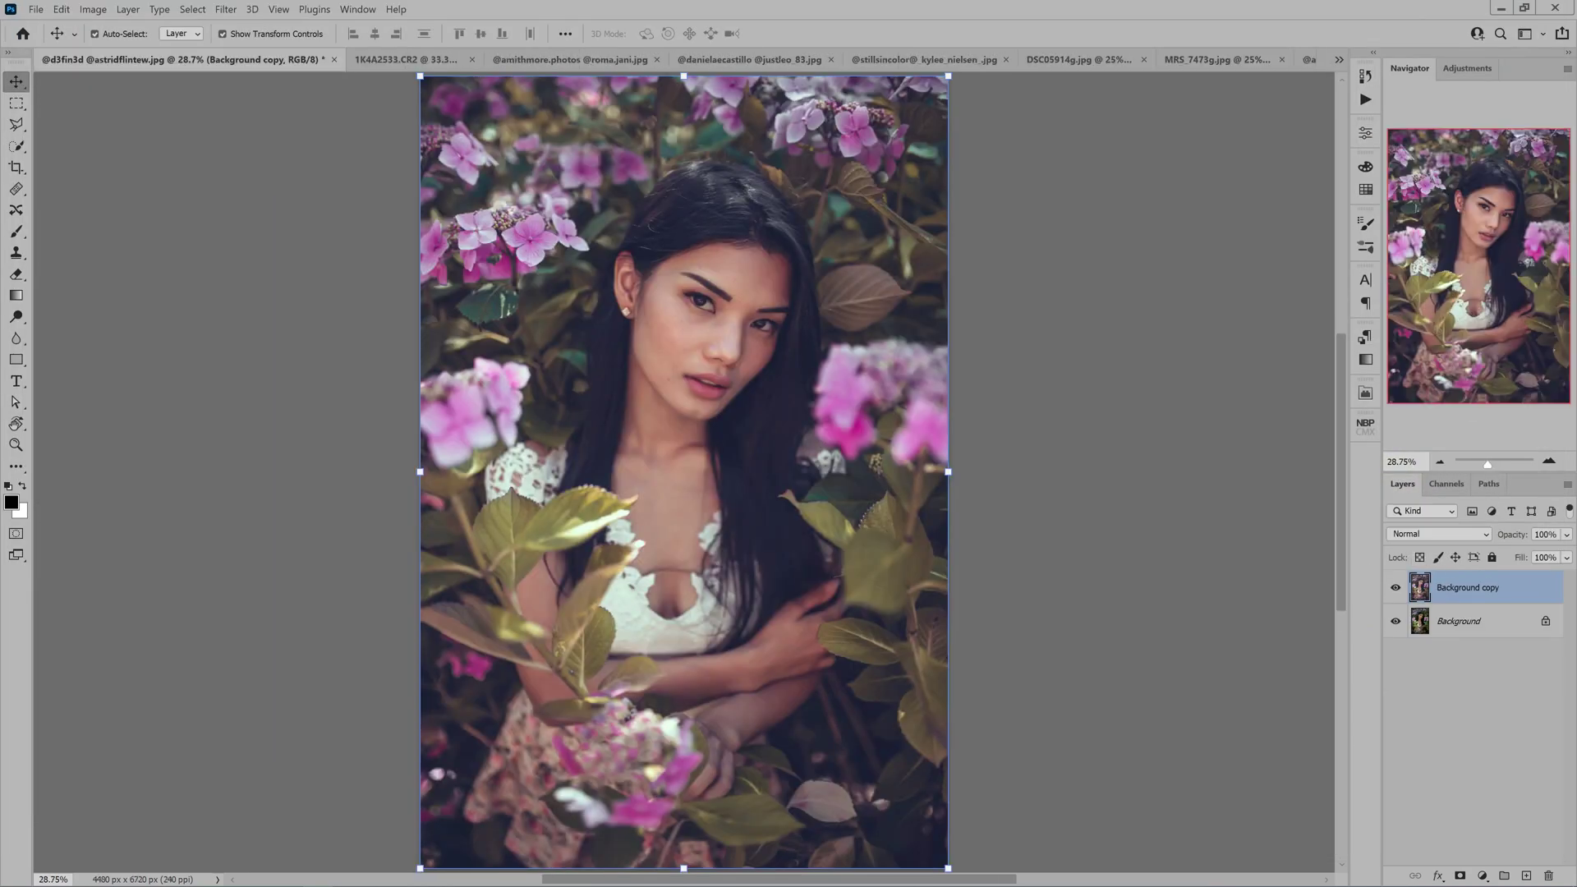
{"action": "key", "text": "ctrl+comma"}
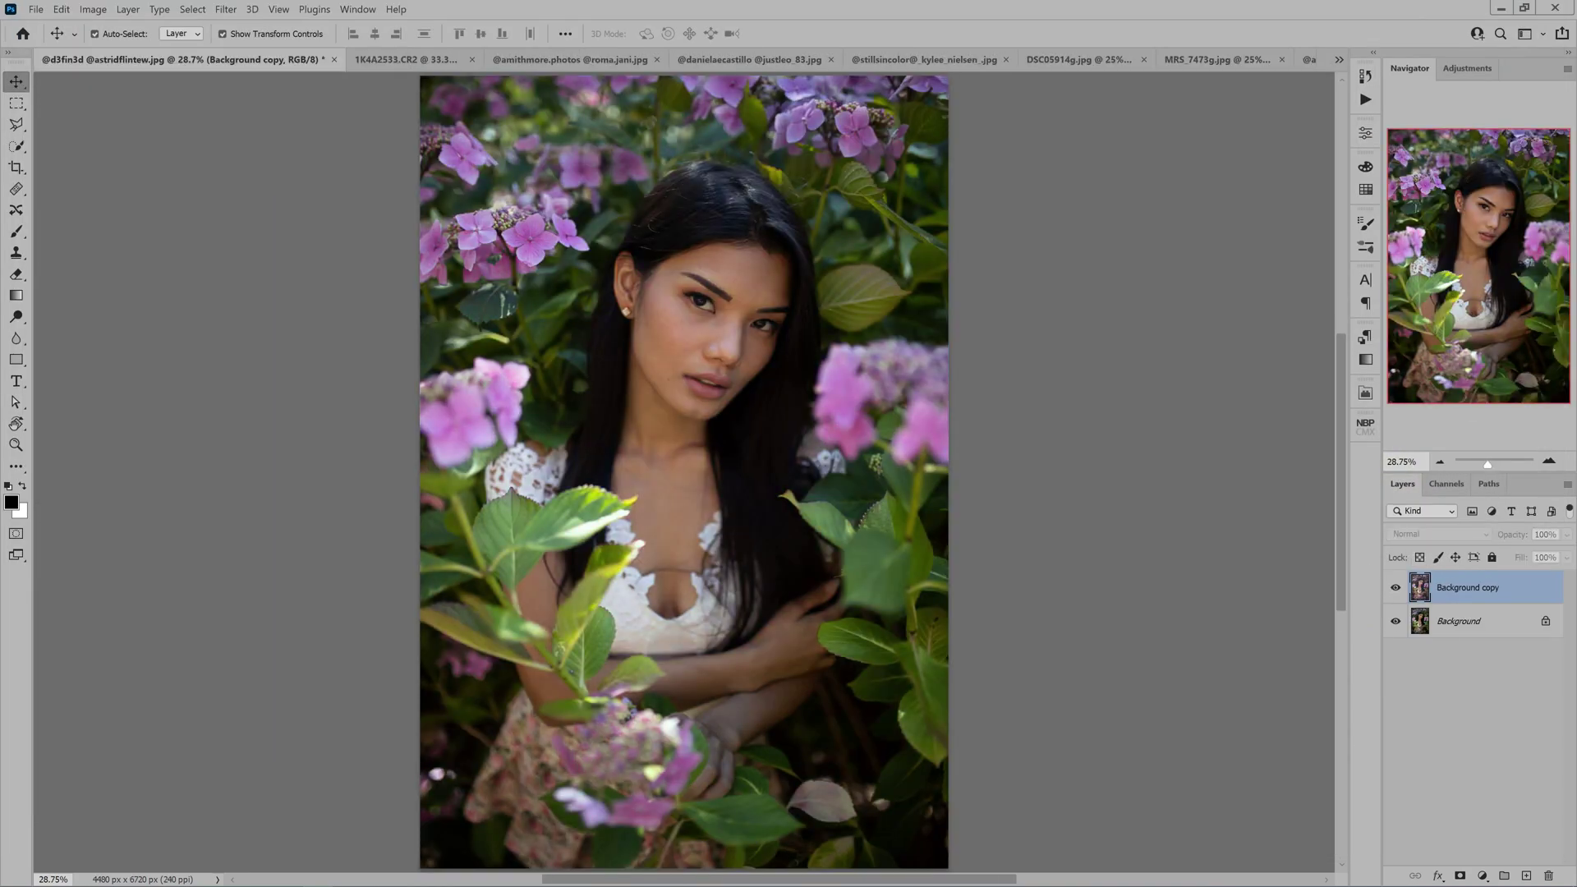